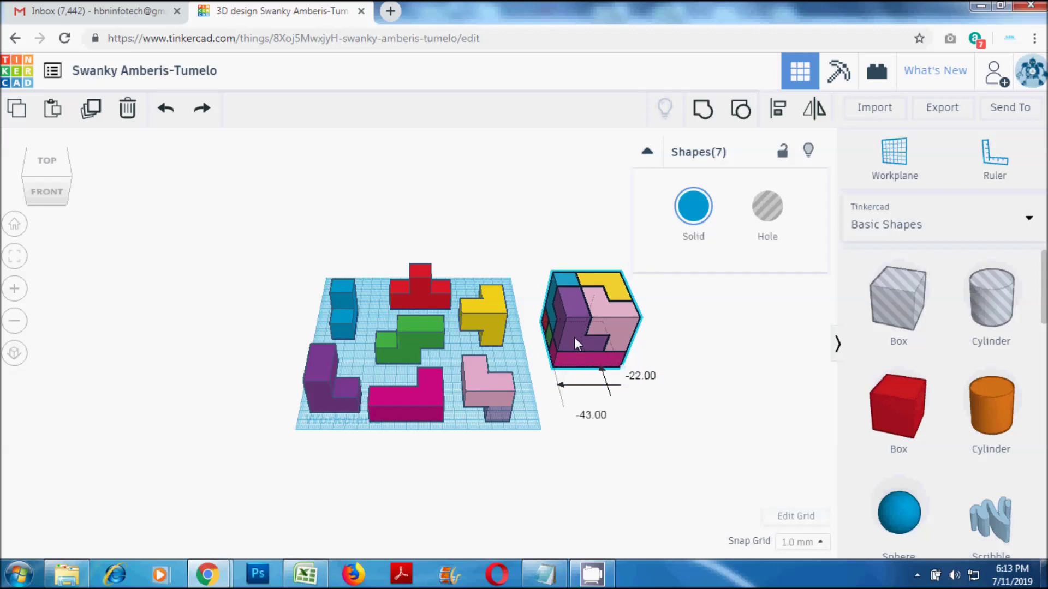
{"action": "left_click", "coordinate": [664, 424]}
{"action": "scroll", "coordinate": [634, 402], "scroll_direction": "up", "scroll_amount": 5}
{"action": "middle_click_drag", "start_coordinate": [682, 420], "coordinate": [591, 387]}
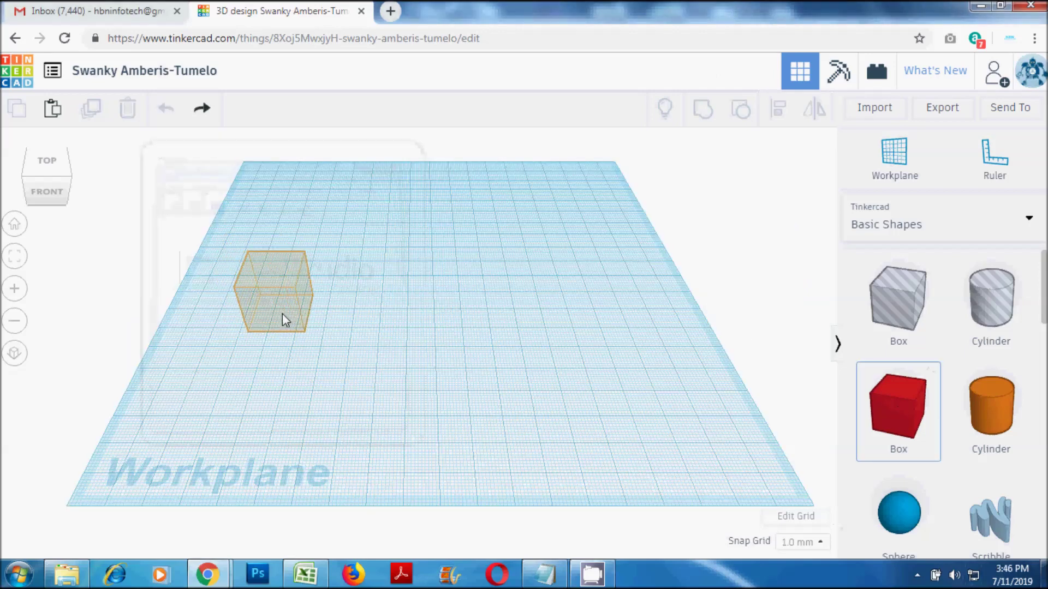
Step: Place a red 20 mm box on the workplane's left part and set a copy of it directly alongside
{"action": "left_click", "coordinate": [286, 313]}
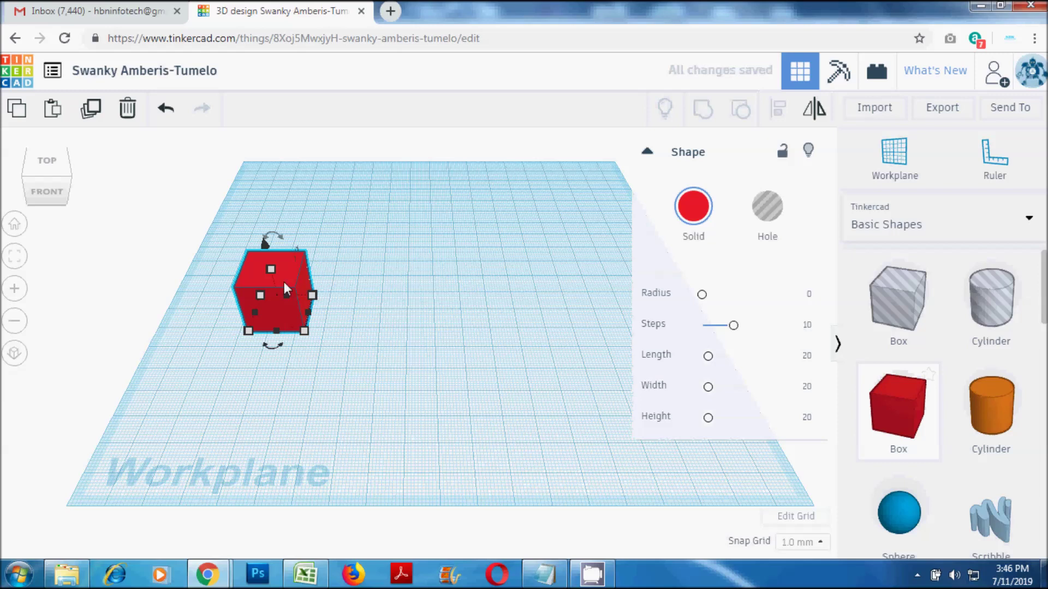
{"action": "left_click", "coordinate": [19, 113]}
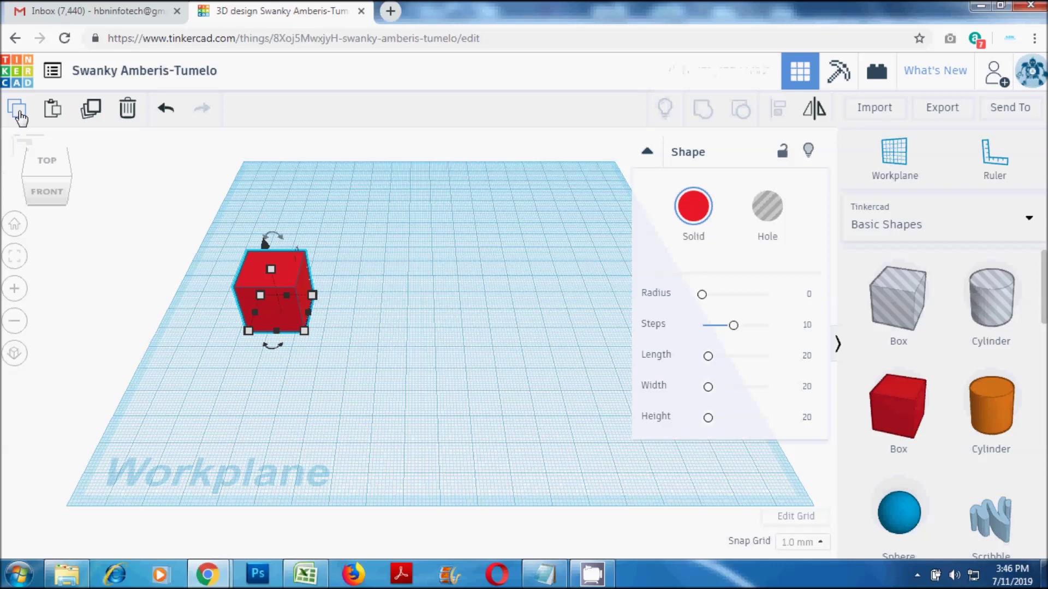
{"action": "left_click", "coordinate": [53, 112]}
{"action": "left_click_drag", "start_coordinate": [326, 271], "coordinate": [355, 271]}
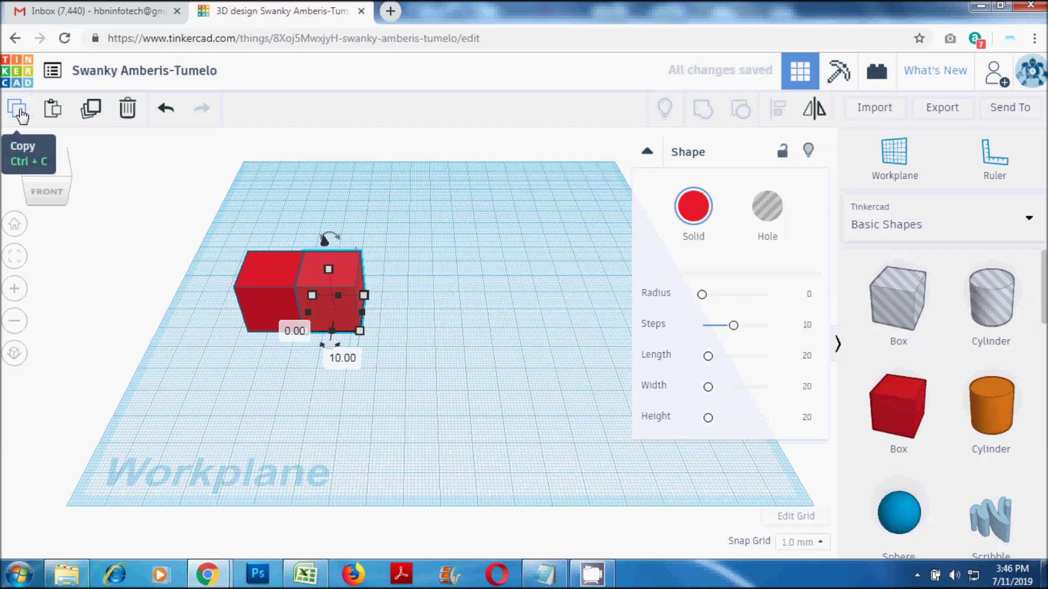
Step: Add a third copy of the box and stack it on the second box, raised 20 mm
{"action": "left_click", "coordinate": [52, 110]}
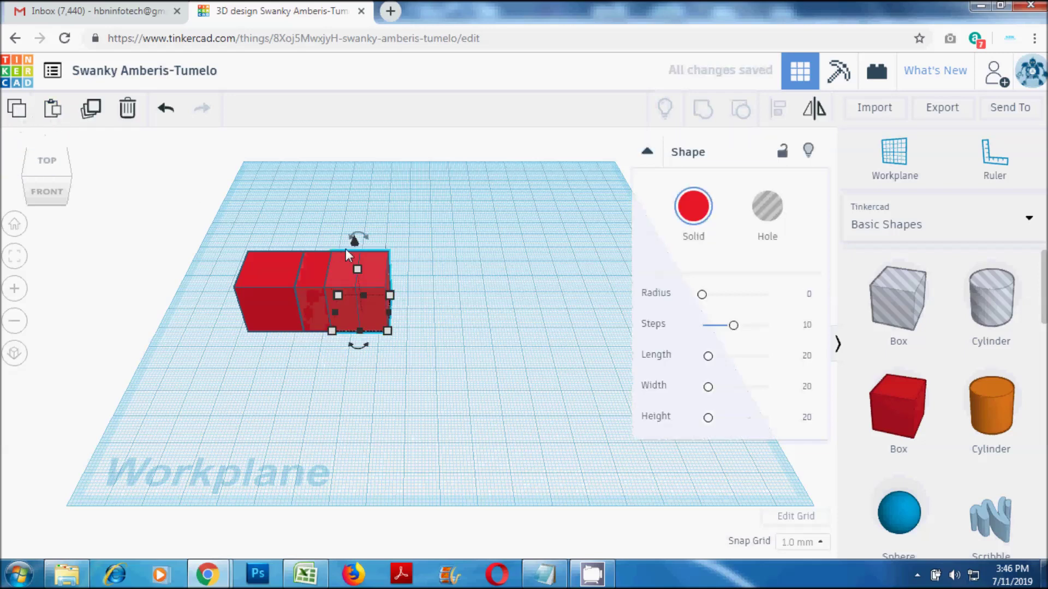
{"action": "left_click_drag", "start_coordinate": [379, 261], "coordinate": [320, 181]}
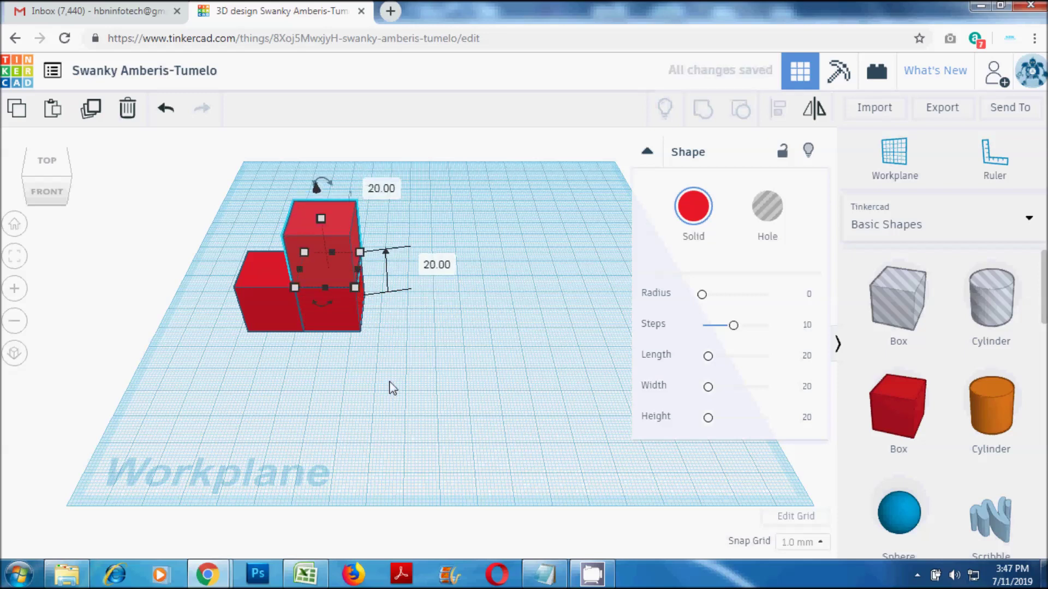
{"action": "left_click", "coordinate": [338, 371]}
{"action": "middle_click_drag", "start_coordinate": [280, 360], "coordinate": [376, 371]}
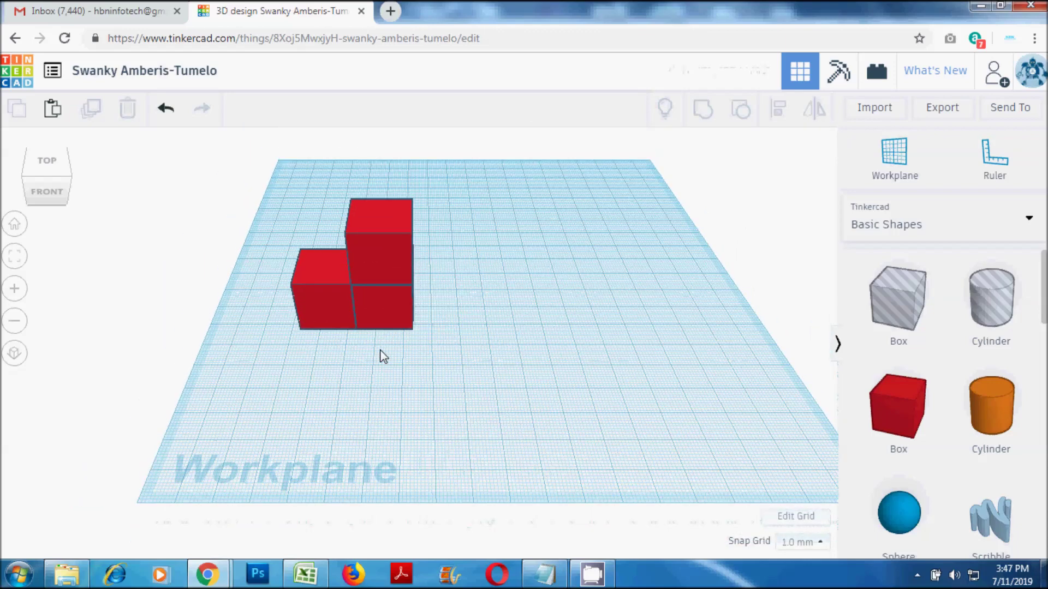
Step: Group the three red boxes into one L-shaped puzzle piece
{"action": "left_click", "coordinate": [44, 193]}
{"action": "scroll", "coordinate": [362, 227], "scroll_direction": "up", "scroll_amount": 5}
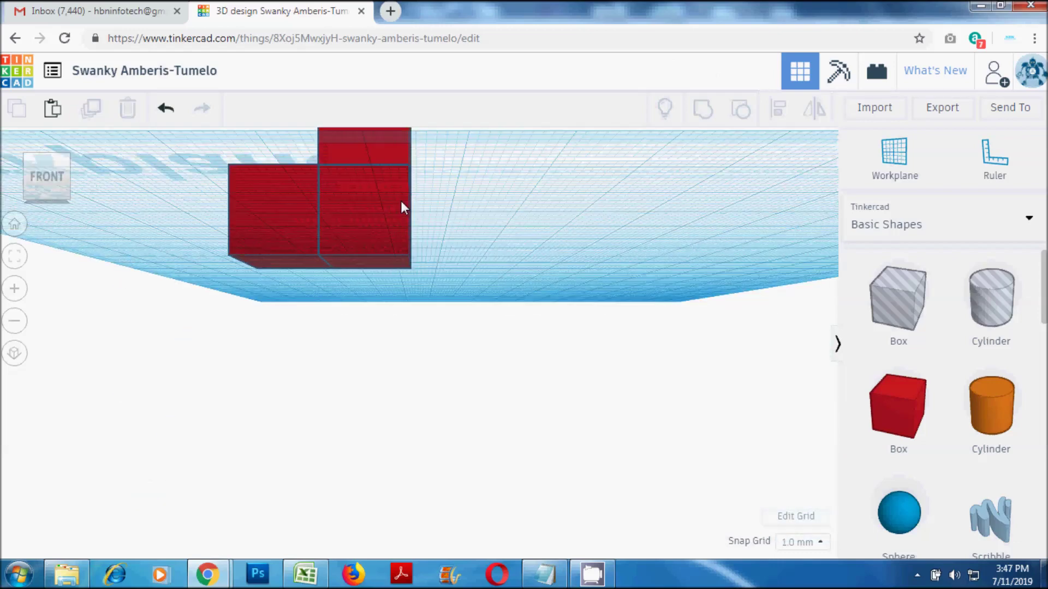
{"action": "scroll", "coordinate": [399, 276], "scroll_direction": "down", "scroll_amount": 5}
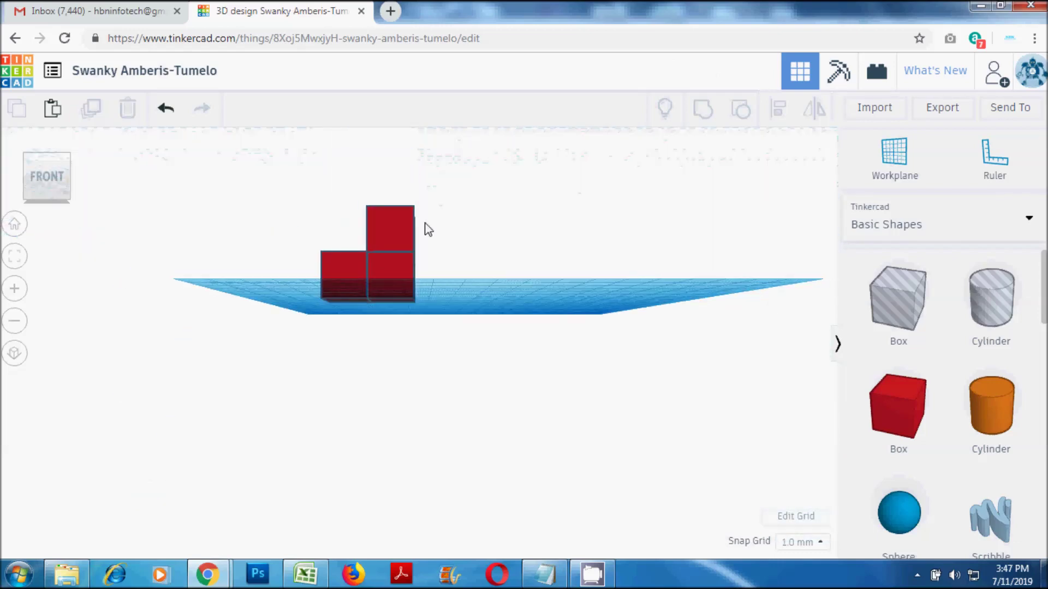
{"action": "left_click", "coordinate": [15, 225]}
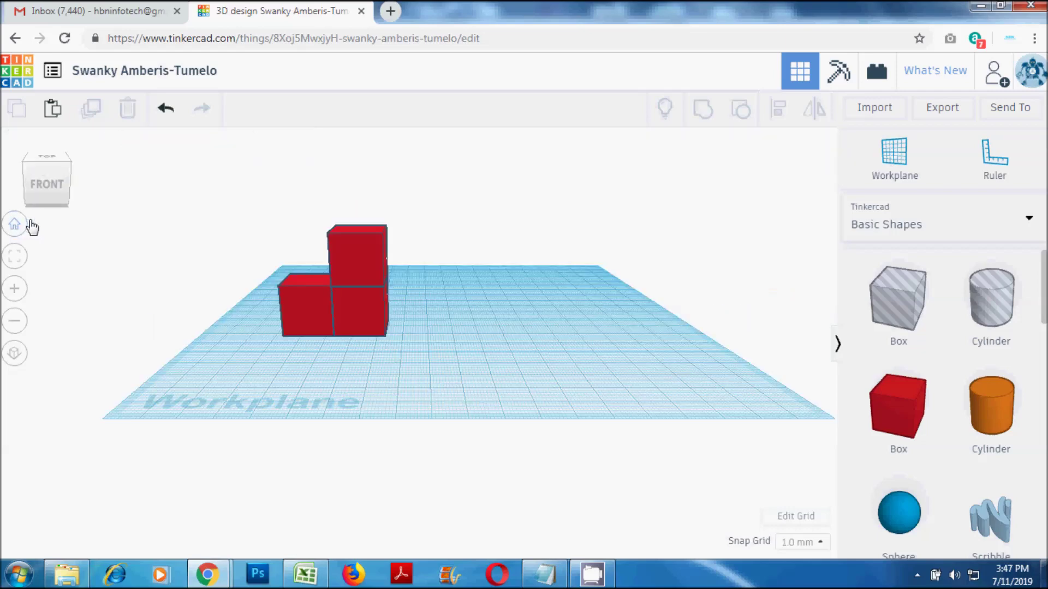
{"action": "middle_click_drag", "start_coordinate": [314, 356], "coordinate": [335, 335]}
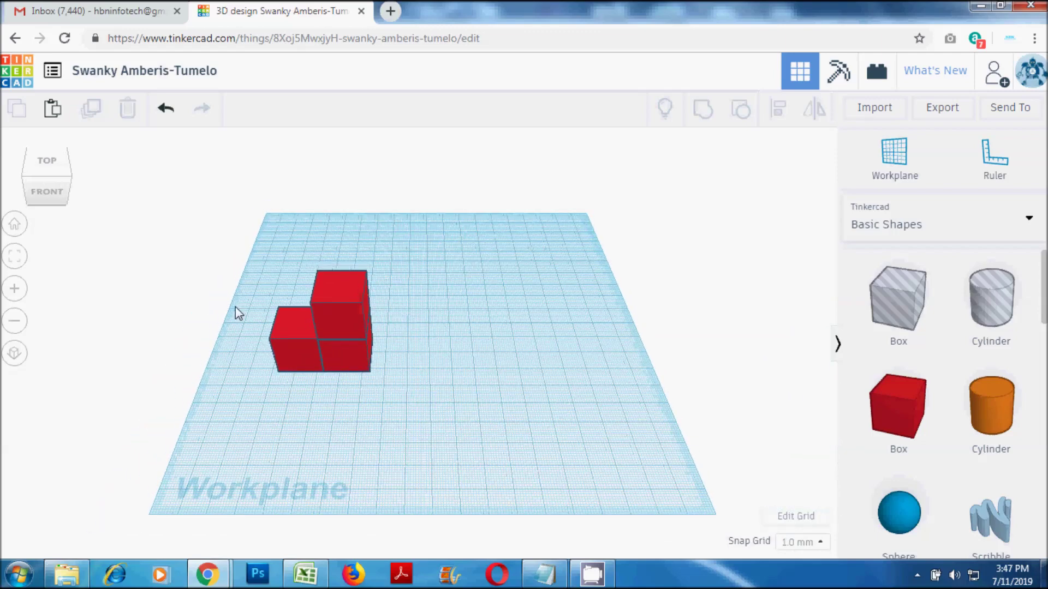
{"action": "left_click_drag", "start_coordinate": [288, 326], "coordinate": [445, 400]}
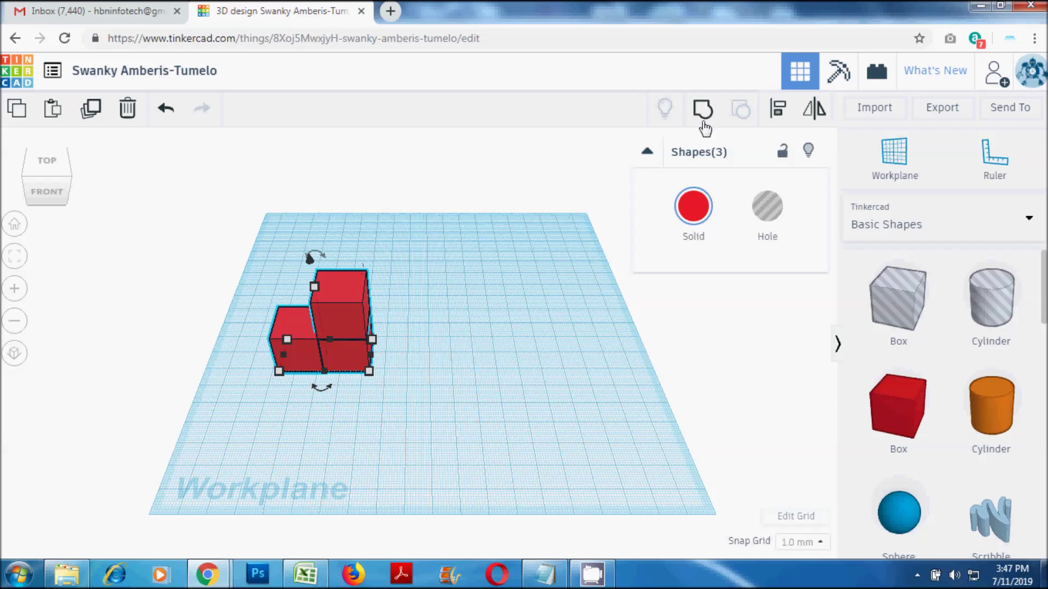
{"action": "left_click", "coordinate": [701, 110]}
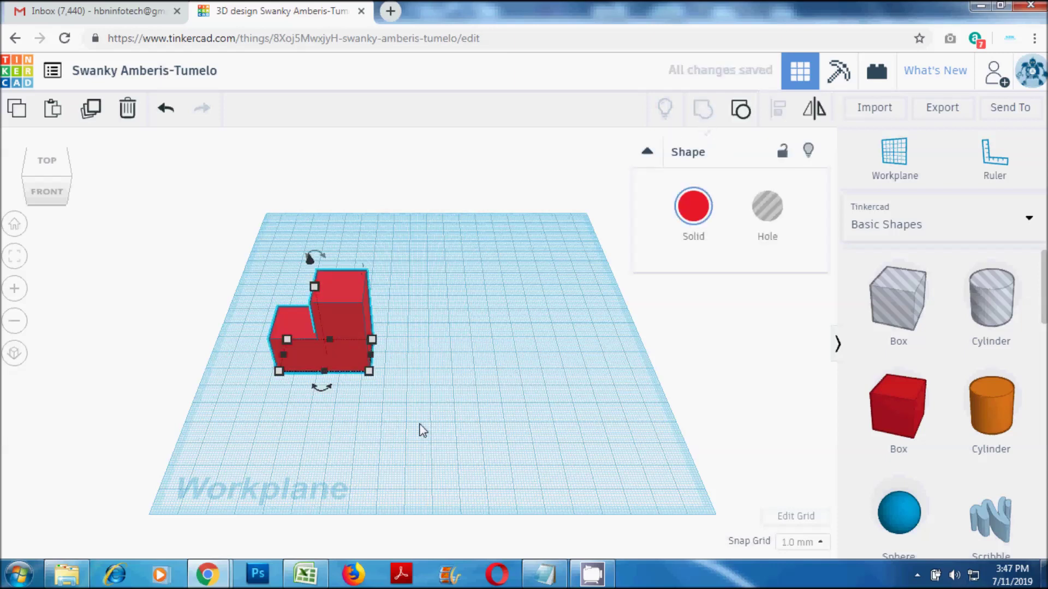
{"action": "left_click", "coordinate": [503, 395]}
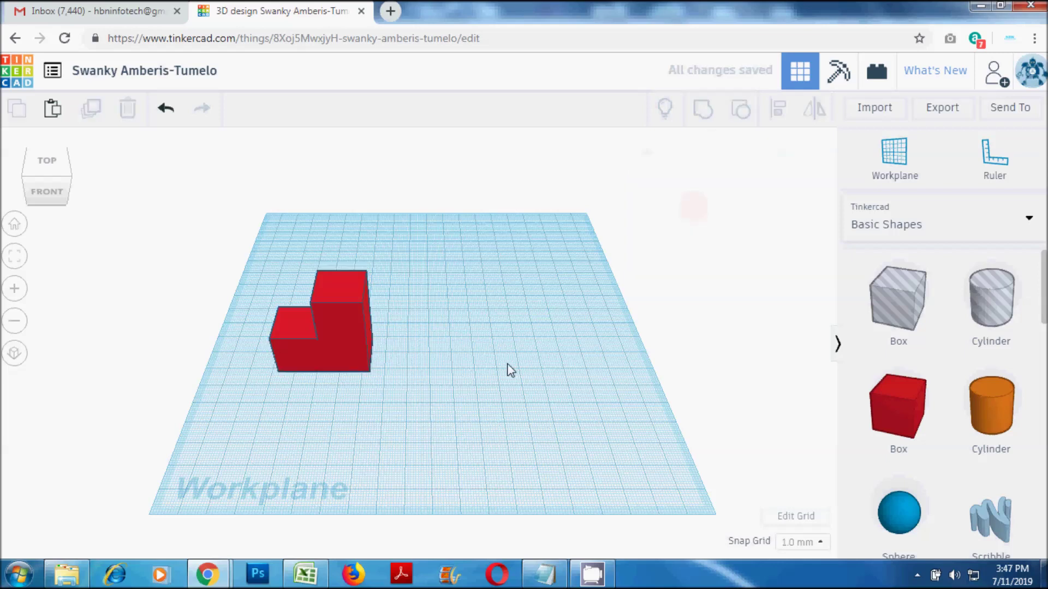
Step: Rotate the L-shaped piece -90° about its vertical axis and move it to the workplane's back-left area
{"action": "left_click", "coordinate": [342, 300]}
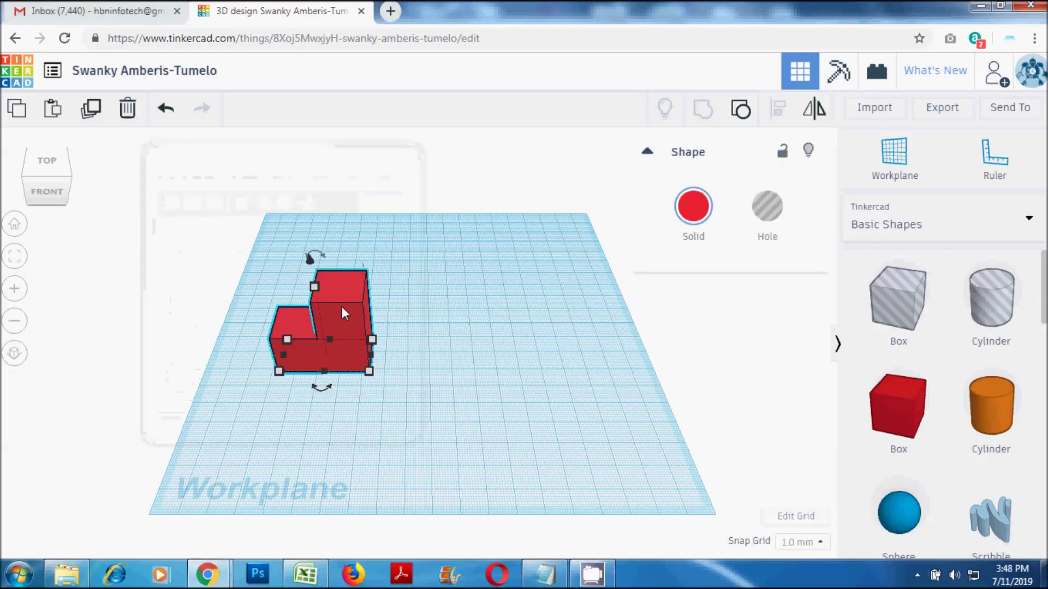
{"action": "mouse_move", "coordinate": [327, 391]}
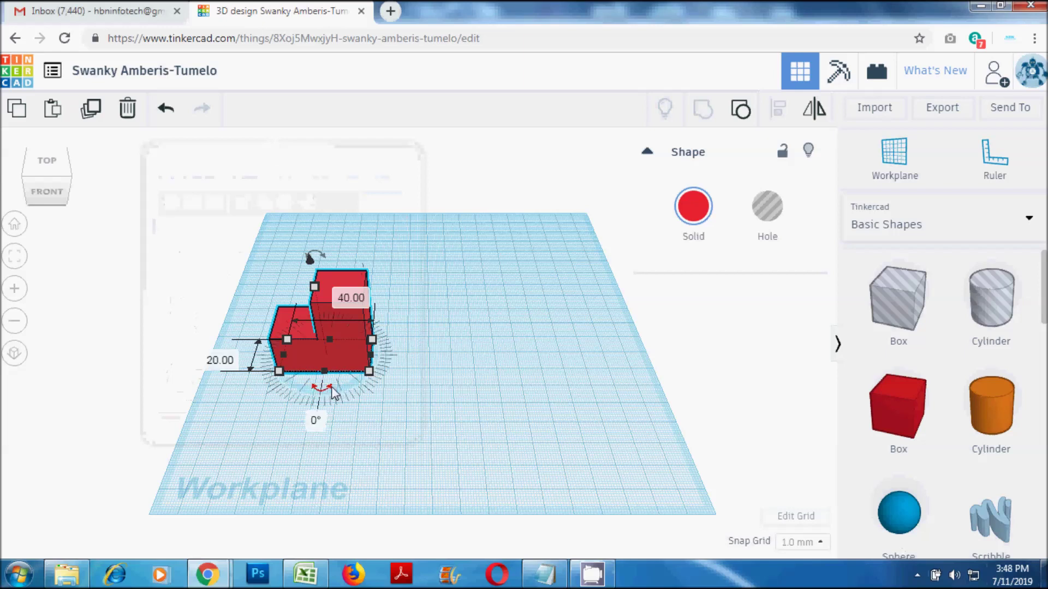
{"action": "left_click_drag", "start_coordinate": [330, 391], "coordinate": [402, 353]}
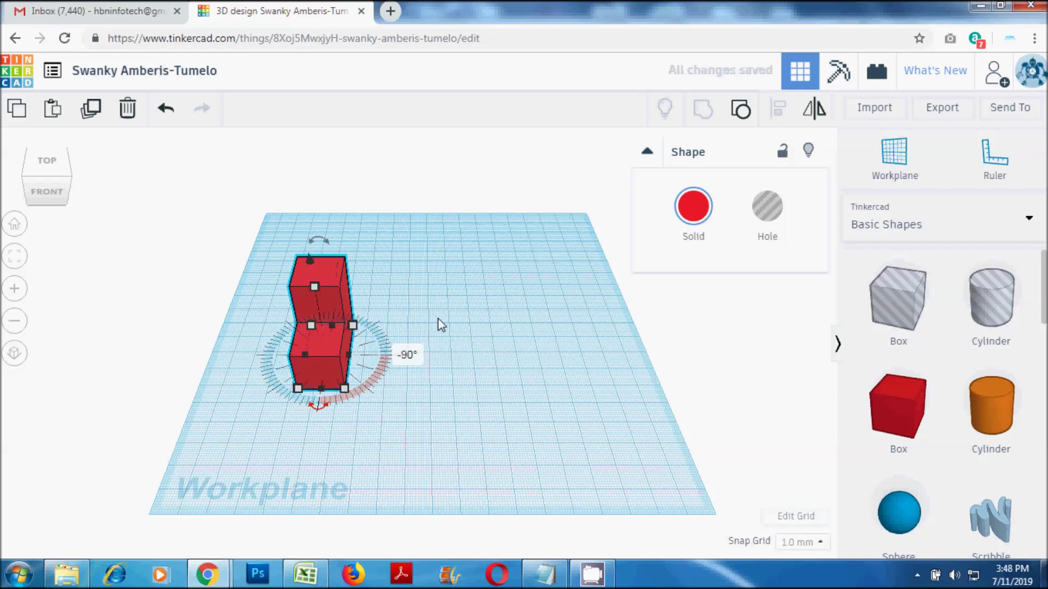
{"action": "left_click", "coordinate": [444, 379]}
{"action": "left_click_drag", "start_coordinate": [342, 304], "coordinate": [309, 244]}
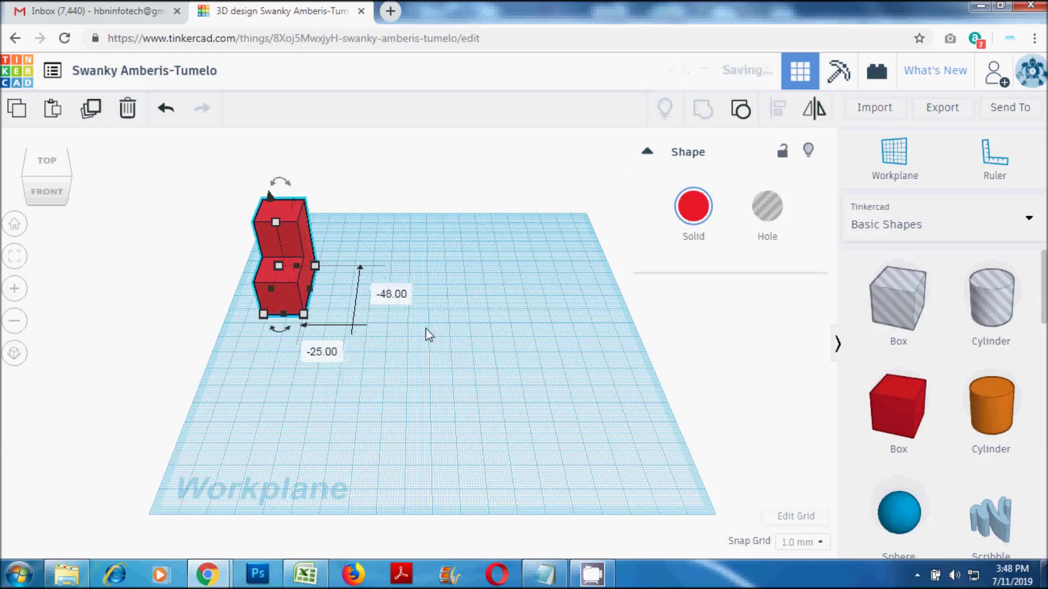
{"action": "left_click", "coordinate": [480, 404]}
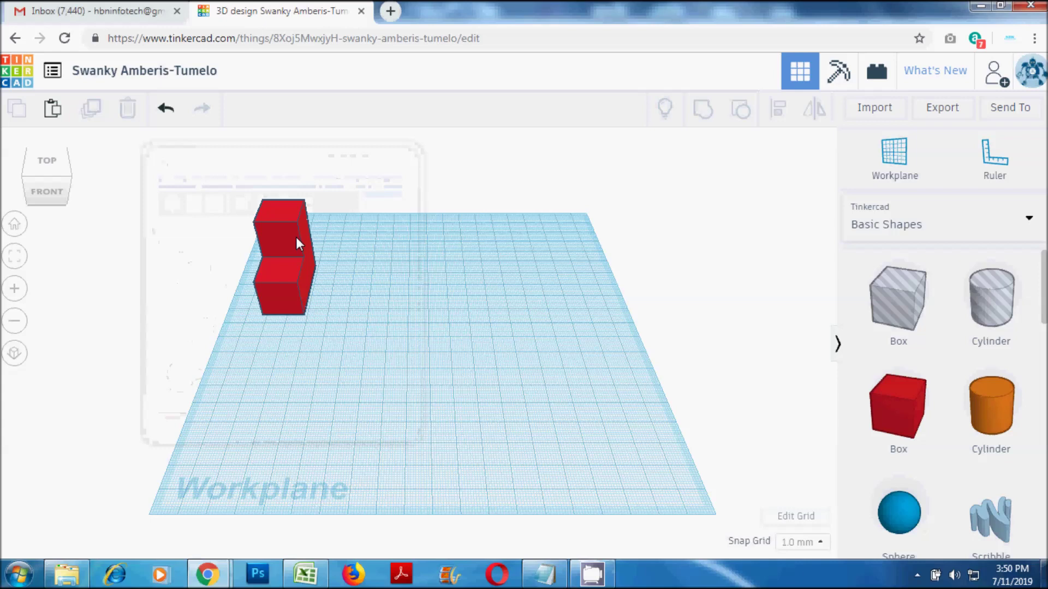
Step: Change the L-shaped piece's solid colour to the medium blue preset
{"action": "left_click", "coordinate": [296, 237]}
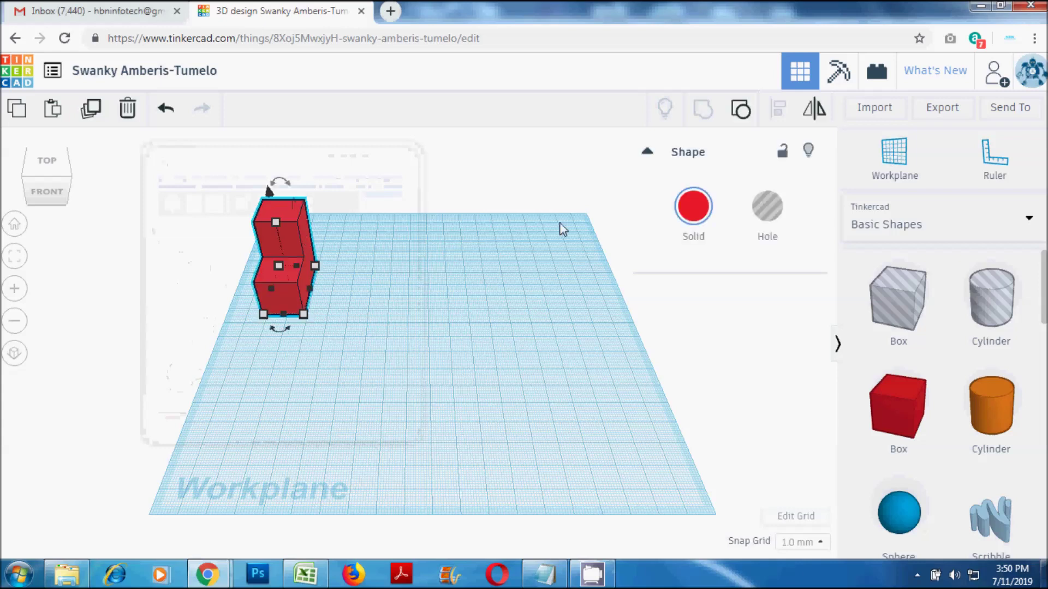
{"action": "left_click", "coordinate": [684, 219]}
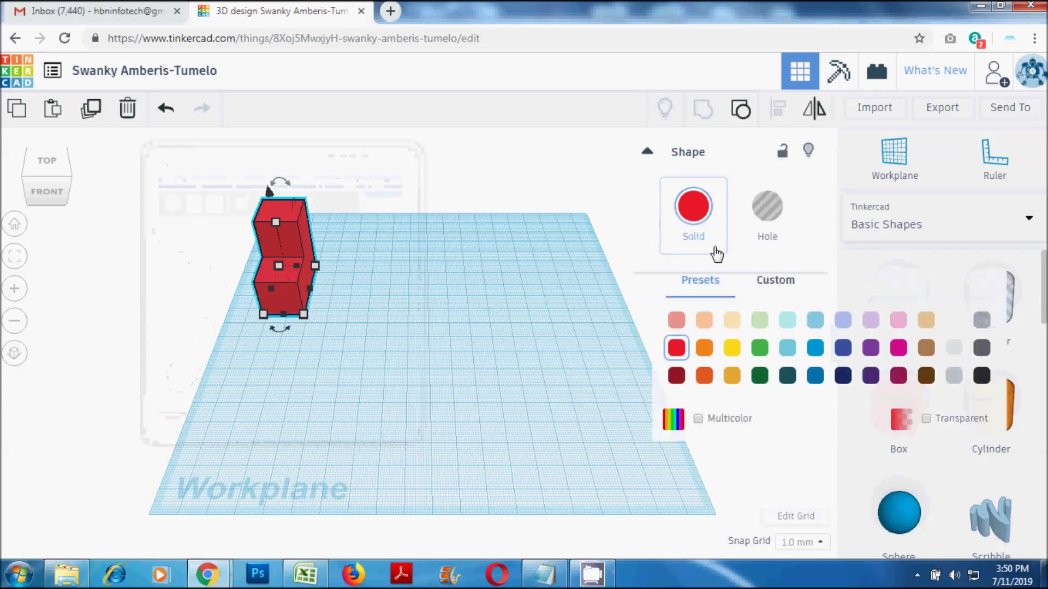
{"action": "left_click", "coordinate": [815, 349]}
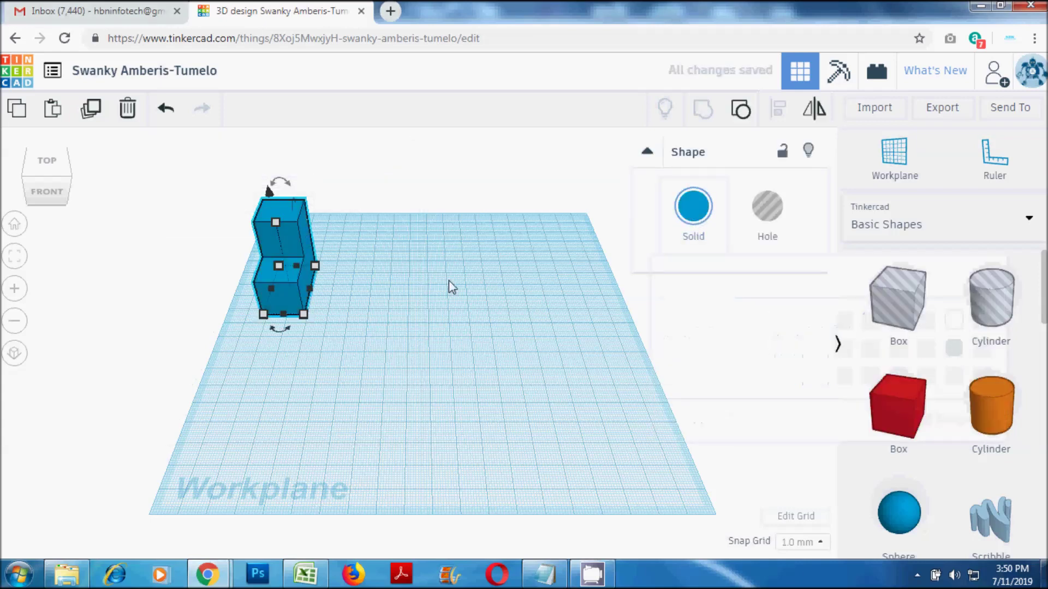
{"action": "left_click", "coordinate": [499, 355]}
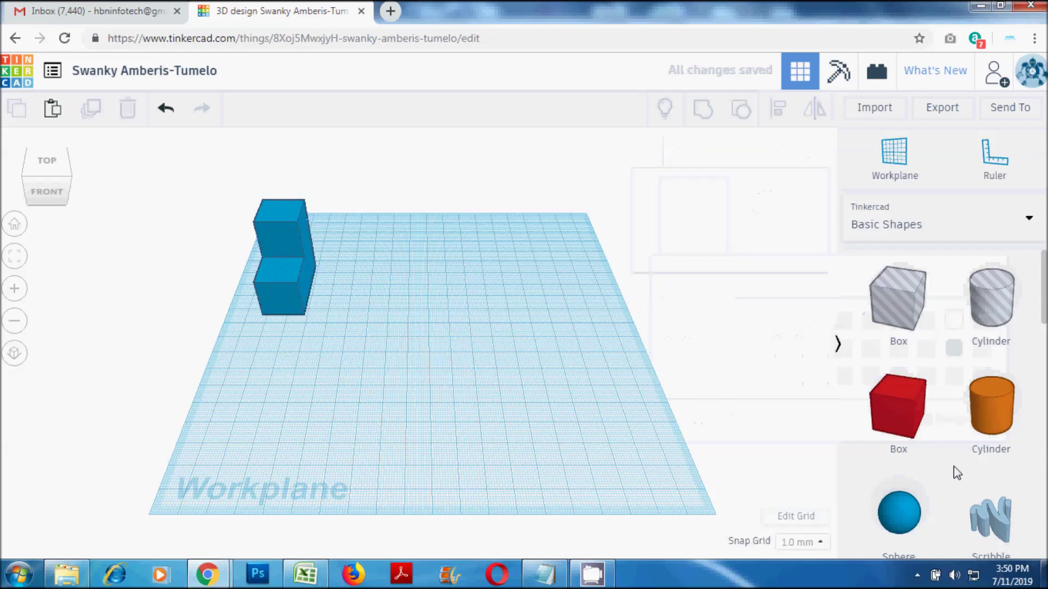
Step: Place a new 20 mm red box near the workplane's centre and line up two copies beside it in a row of three
{"action": "left_click_drag", "start_coordinate": [893, 411], "coordinate": [371, 390]}
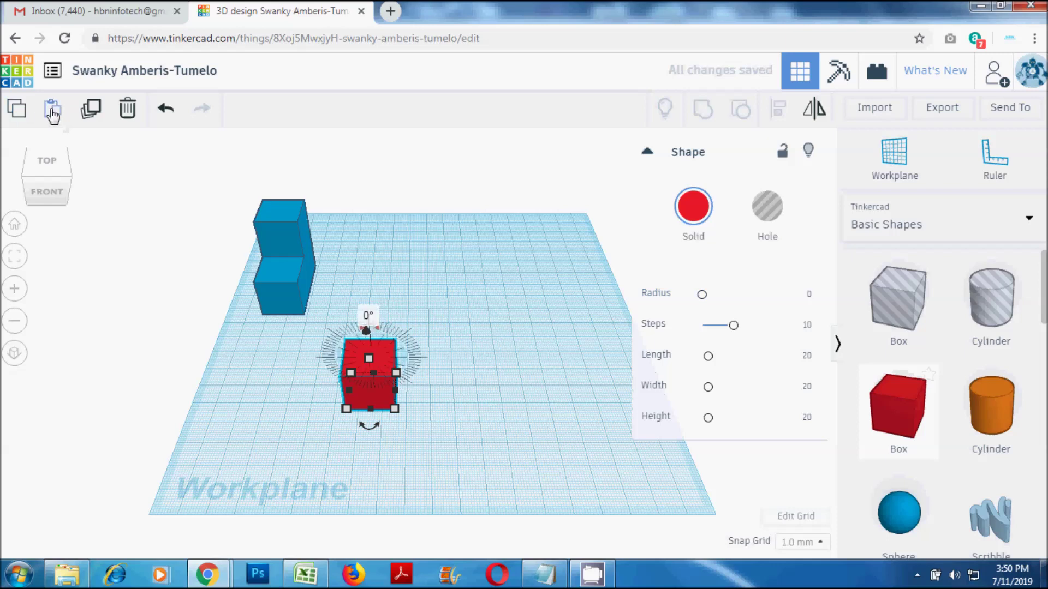
{"action": "left_click", "coordinate": [53, 112]}
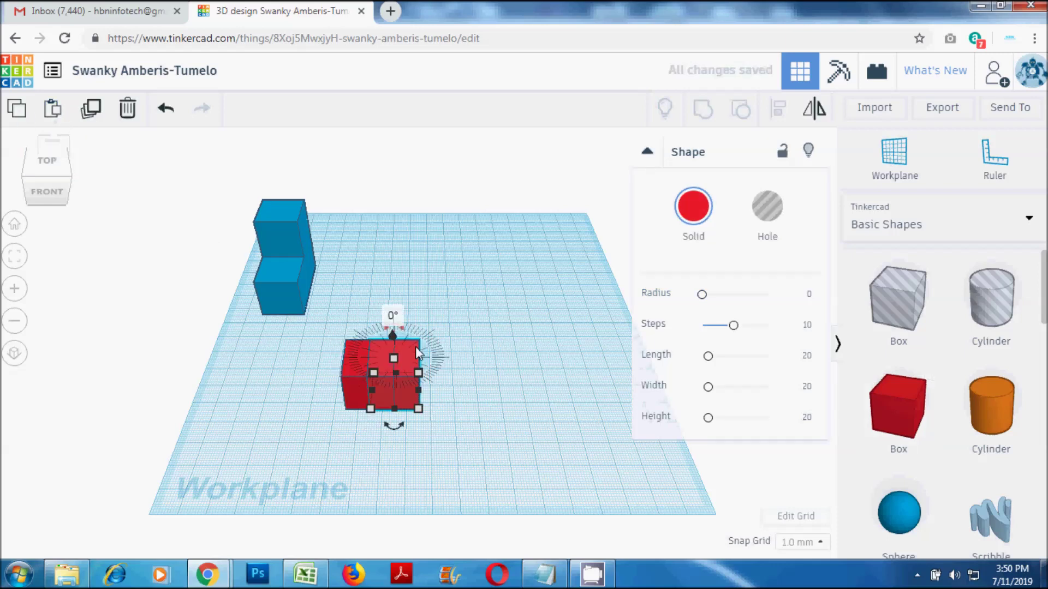
{"action": "left_click_drag", "start_coordinate": [413, 355], "coordinate": [440, 355]}
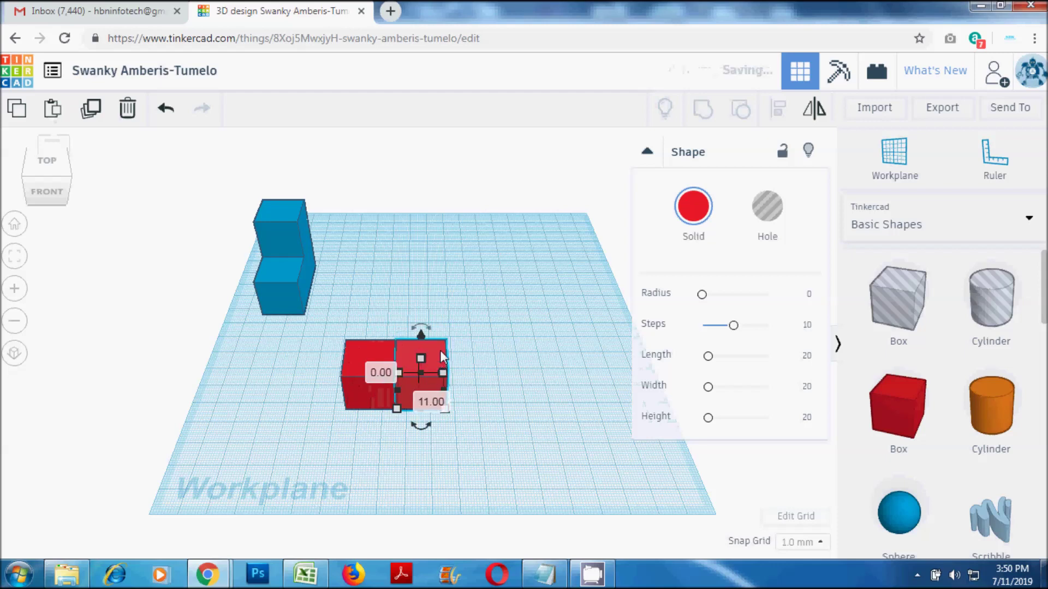
{"action": "left_click", "coordinate": [18, 113]}
{"action": "left_click", "coordinate": [53, 112]}
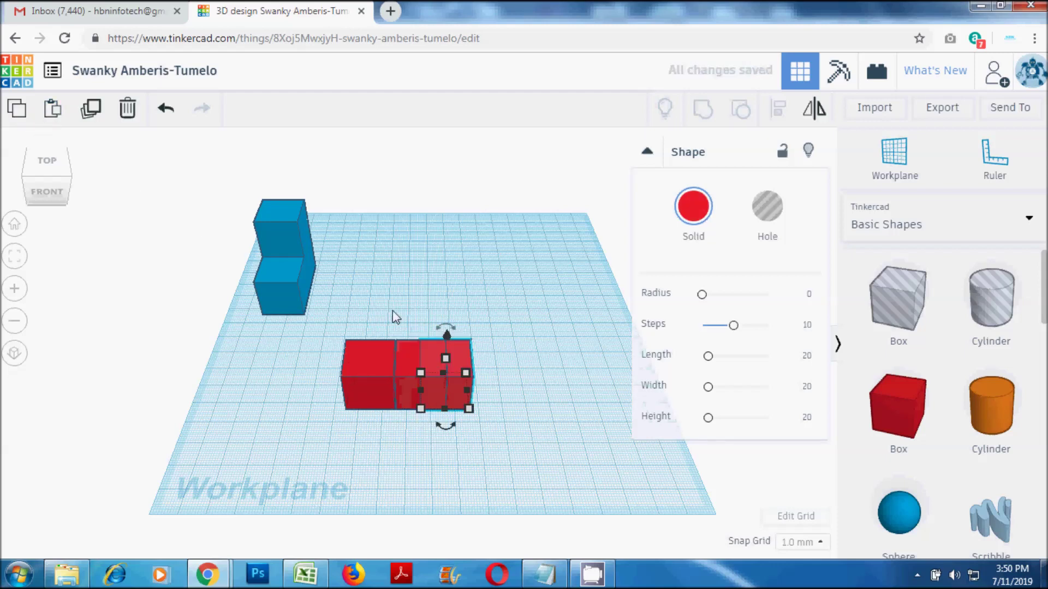
{"action": "left_click_drag", "start_coordinate": [467, 355], "coordinate": [489, 349]}
Step: Copy the middle box of the red row and stack the copy on top of it
{"action": "left_click", "coordinate": [415, 349]}
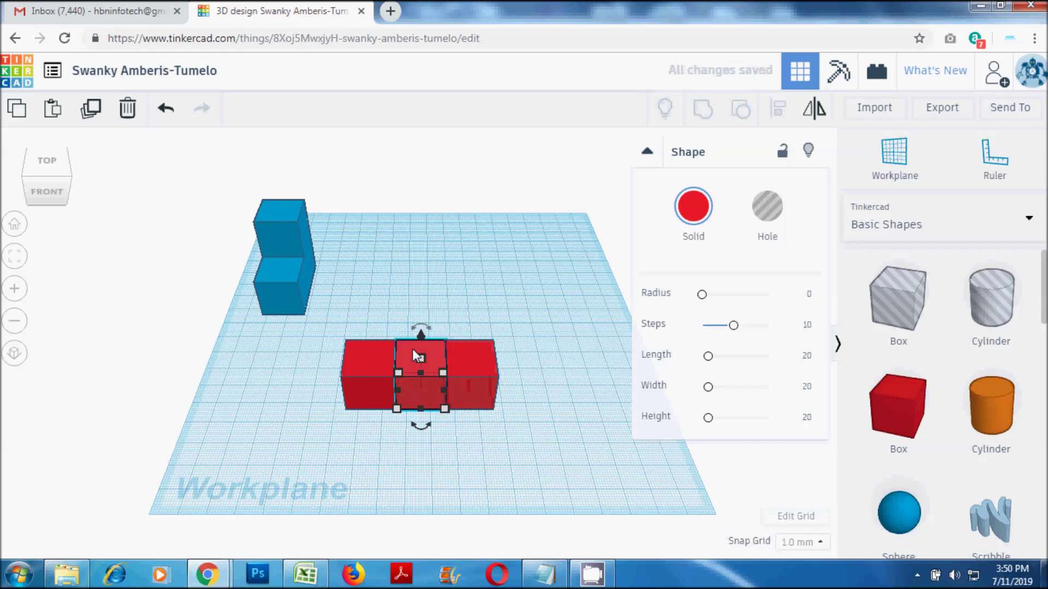
{"action": "left_click", "coordinate": [20, 111]}
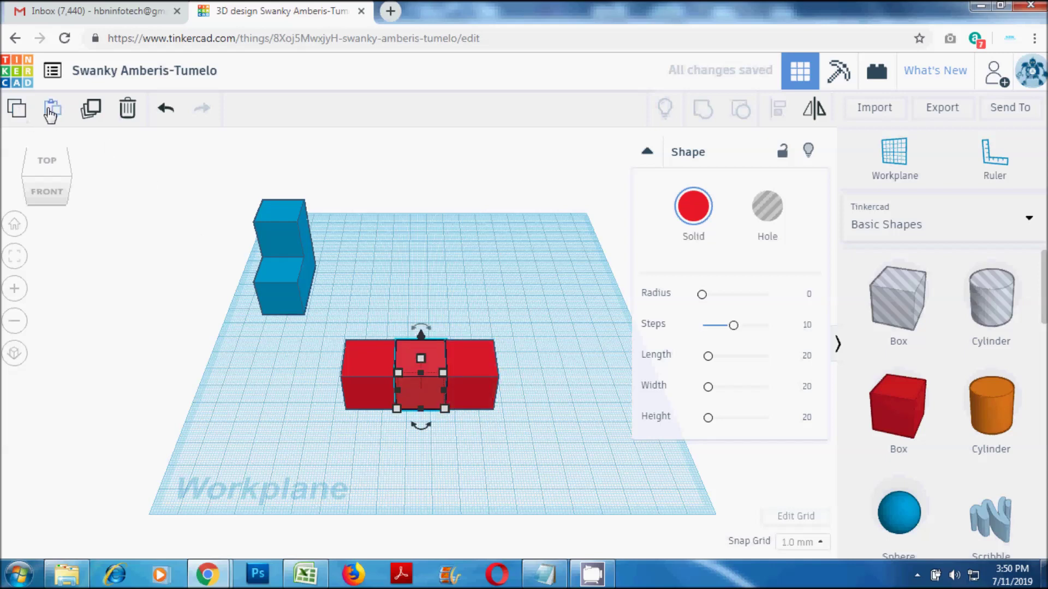
{"action": "left_click", "coordinate": [50, 112]}
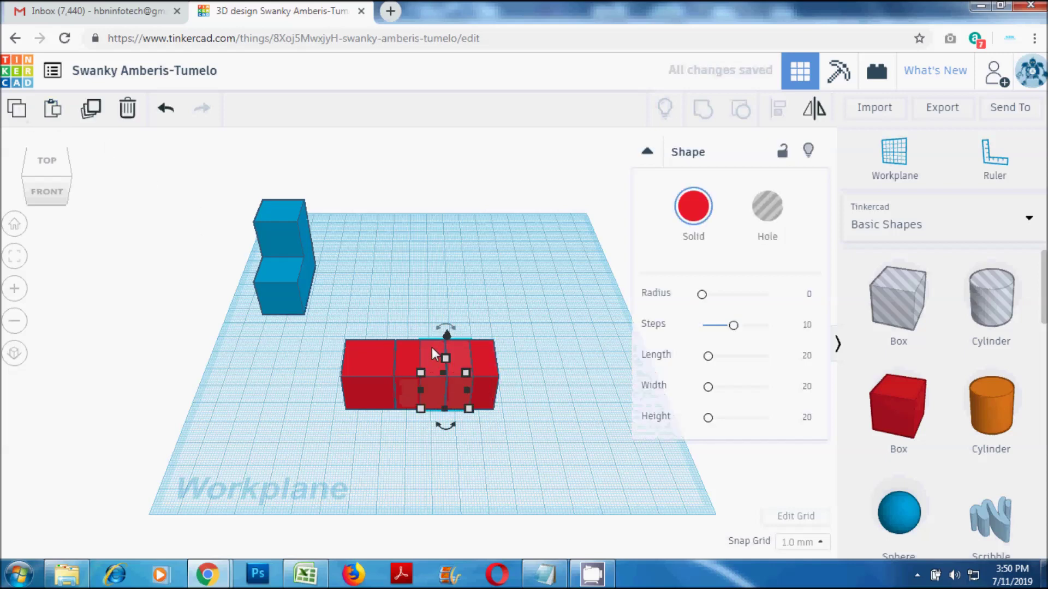
{"action": "left_click_drag", "start_coordinate": [431, 347], "coordinate": [428, 293]}
{"action": "left_click", "coordinate": [546, 369]}
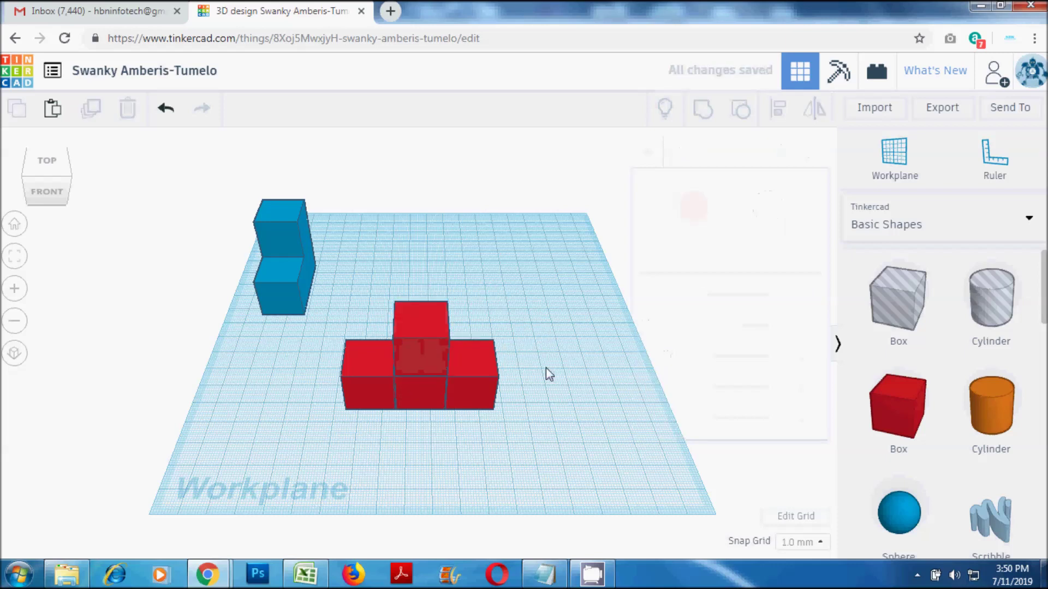
Step: Group the four red boxes into one T-shaped puzzle piece, keeping its red colour
{"action": "left_click_drag", "start_coordinate": [524, 436], "coordinate": [372, 309]}
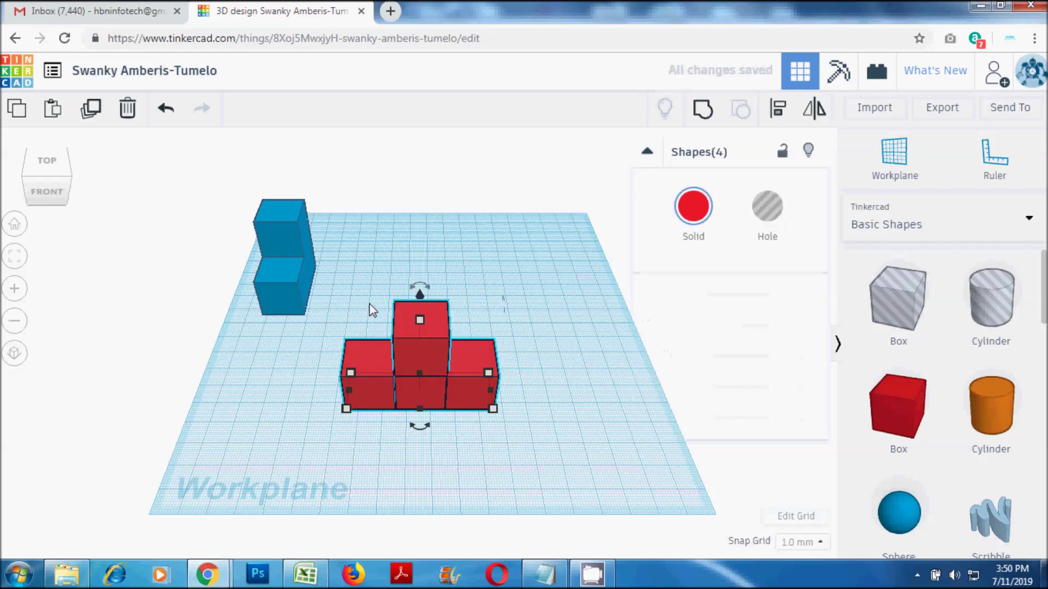
{"action": "left_click", "coordinate": [700, 112]}
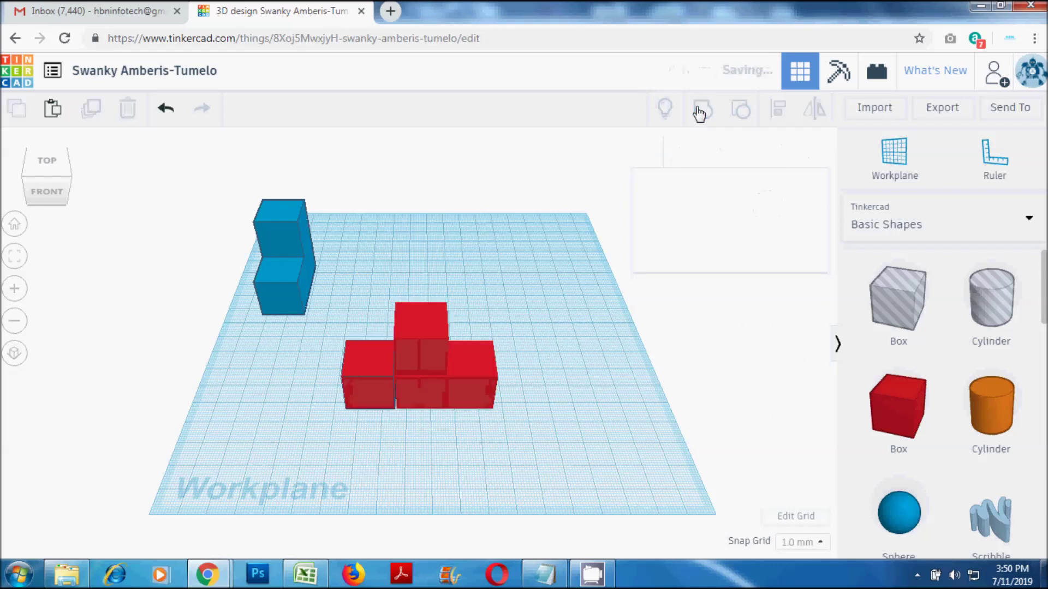
{"action": "left_click", "coordinate": [701, 212]}
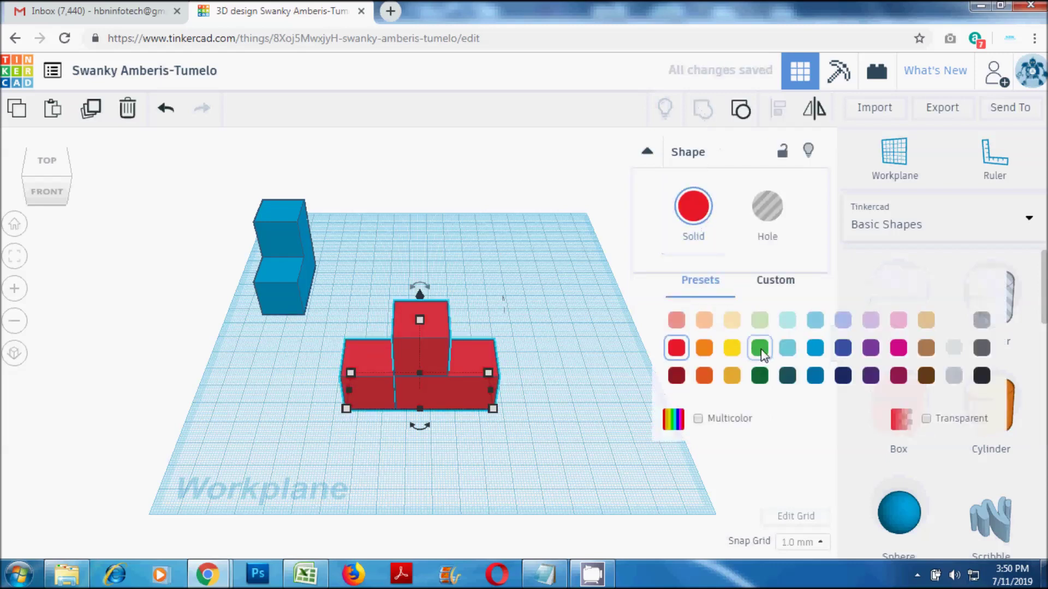
{"action": "left_click", "coordinate": [563, 417]}
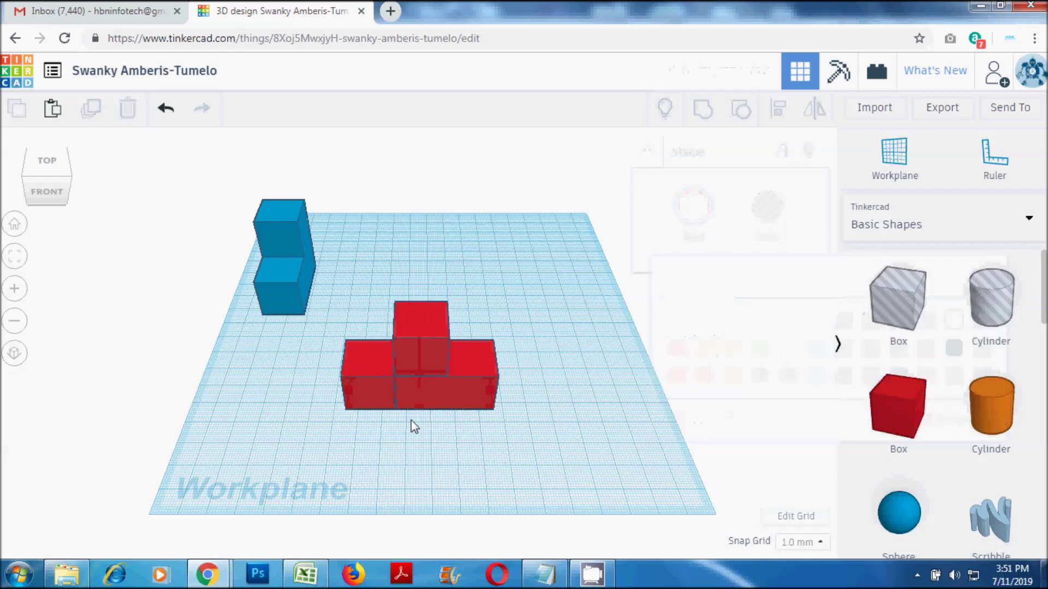
Step: Undo the red T piece's grouping and shift its left-hand box 1 mm inward to close the gap beside the middle box
{"action": "scroll", "coordinate": [411, 421], "scroll_direction": "up", "scroll_amount": 4}
{"action": "scroll", "coordinate": [470, 388], "scroll_direction": "down", "scroll_amount": 1}
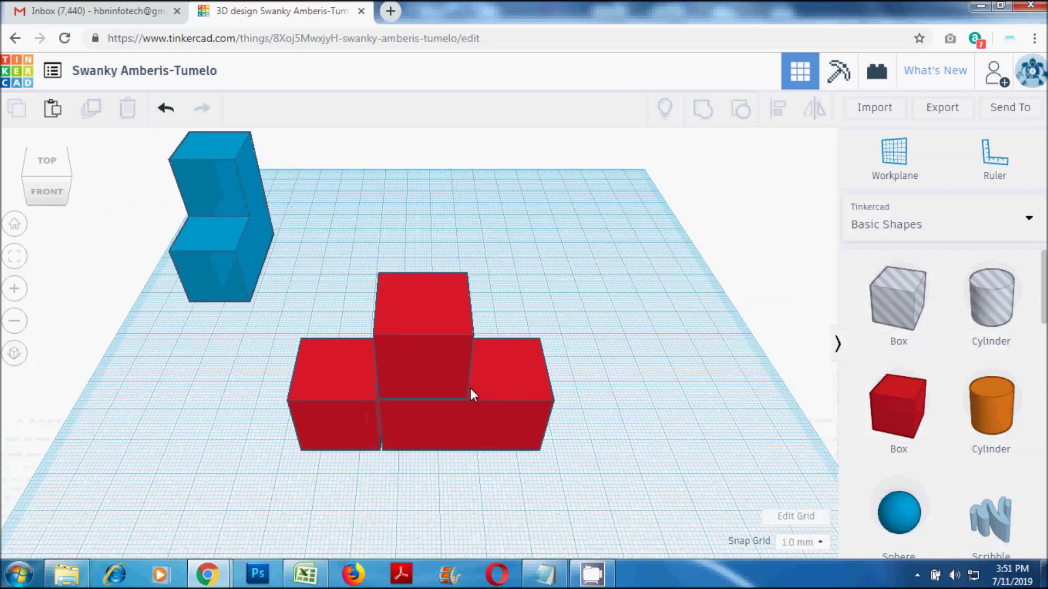
{"action": "scroll", "coordinate": [470, 388], "scroll_direction": "down", "scroll_amount": 2}
{"action": "left_click", "coordinate": [165, 108]}
{"action": "left_click", "coordinate": [451, 470]}
{"action": "scroll", "coordinate": [393, 459], "scroll_direction": "up", "scroll_amount": 3}
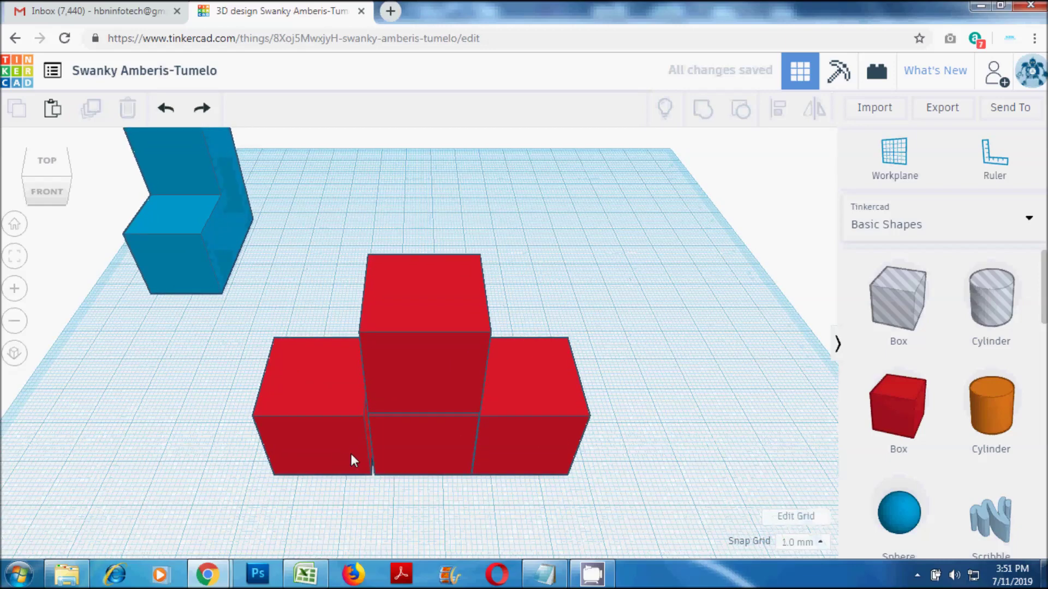
{"action": "scroll", "coordinate": [348, 448], "scroll_direction": "up", "scroll_amount": 2}
{"action": "scroll", "coordinate": [357, 446], "scroll_direction": "down", "scroll_amount": 2}
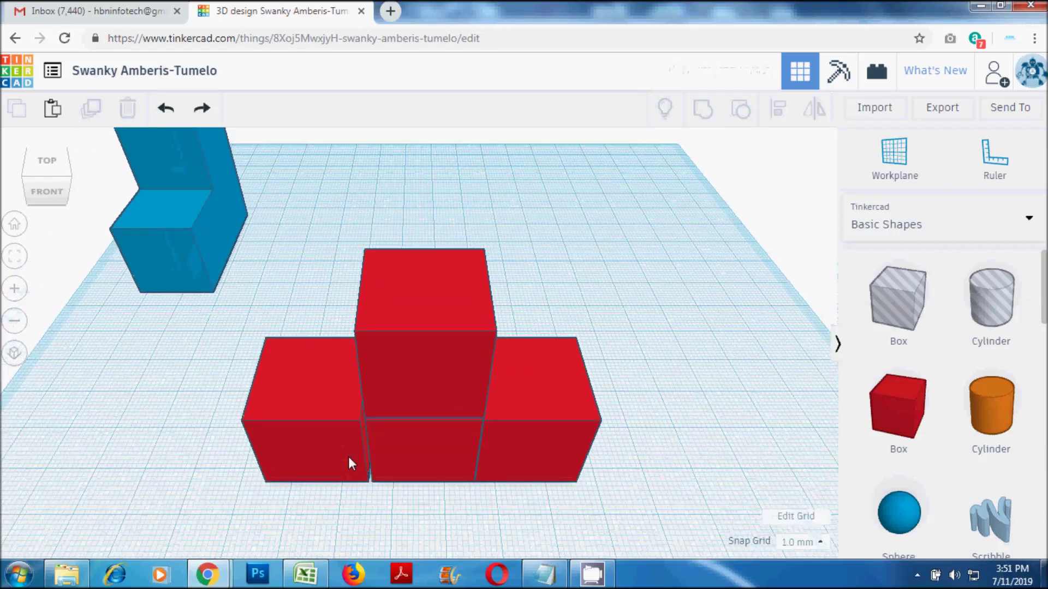
{"action": "left_click", "coordinate": [349, 459]}
{"action": "mouse_move", "coordinate": [356, 434]}
{"action": "left_mouse_down"}
{"action": "mouse_move", "coordinate": [364, 436]}
{"action": "mouse_move", "coordinate": [355, 438]}
{"action": "left_mouse_up"}
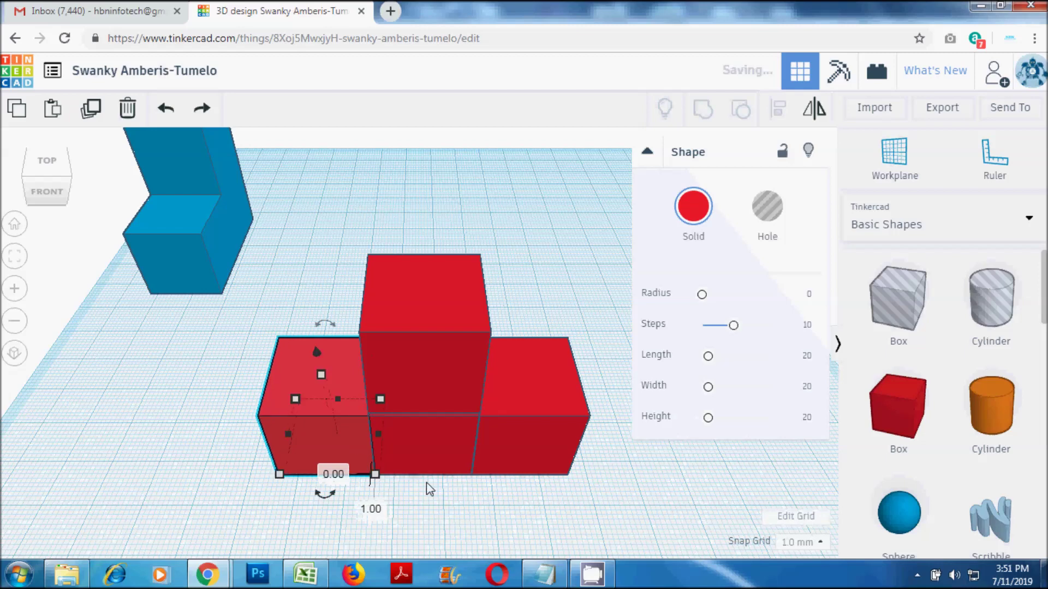
Step: Lower the top box of the red T piece by 1 mm onto the middle box
{"action": "scroll", "coordinate": [460, 472], "scroll_direction": "up", "scroll_amount": 5}
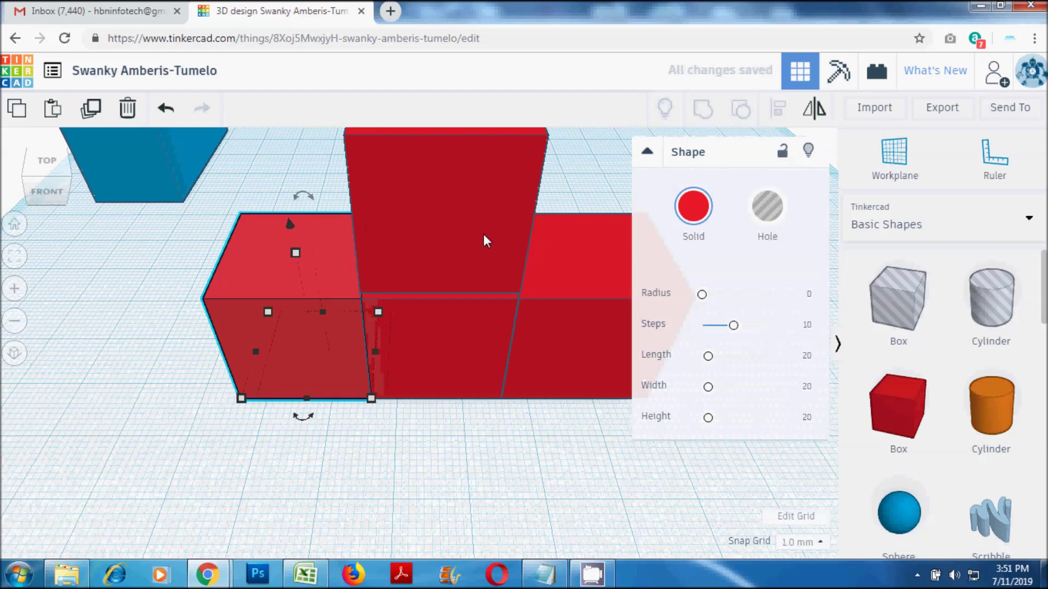
{"action": "left_click", "coordinate": [460, 239]}
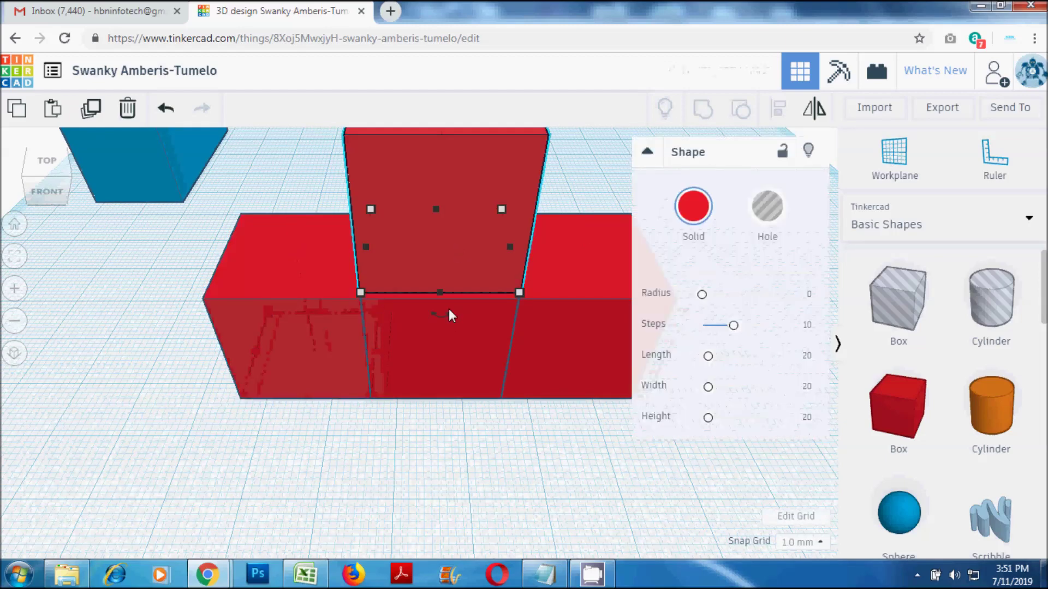
{"action": "left_click_drag", "start_coordinate": [456, 251], "coordinate": [458, 257]}
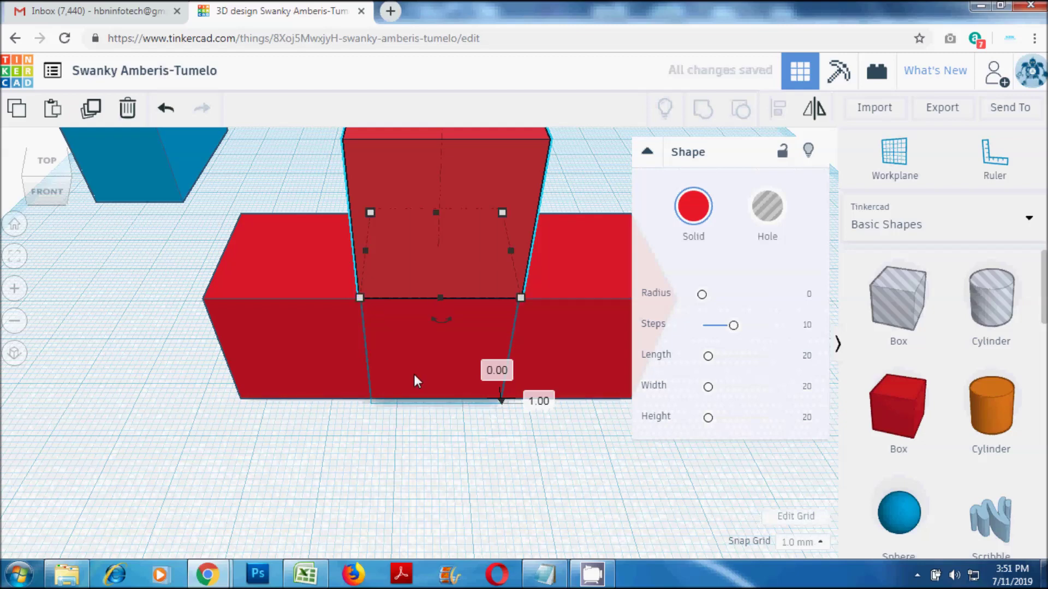
{"action": "key", "text": "ctrl+z"}
{"action": "right_click_drag", "start_coordinate": [420, 423], "coordinate": [410, 451]}
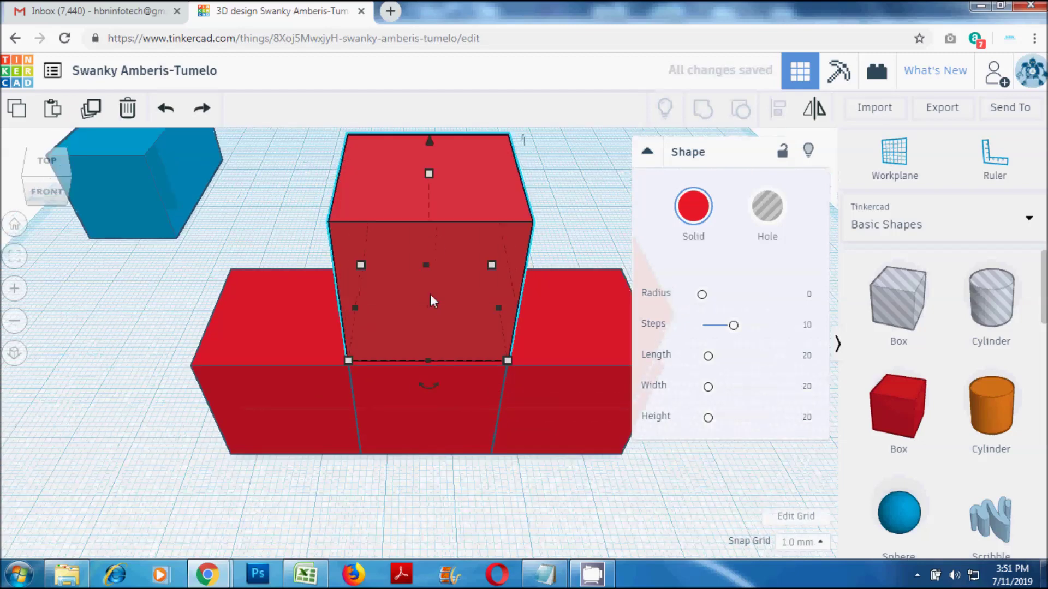
{"action": "left_click_drag", "start_coordinate": [428, 142], "coordinate": [428, 148]}
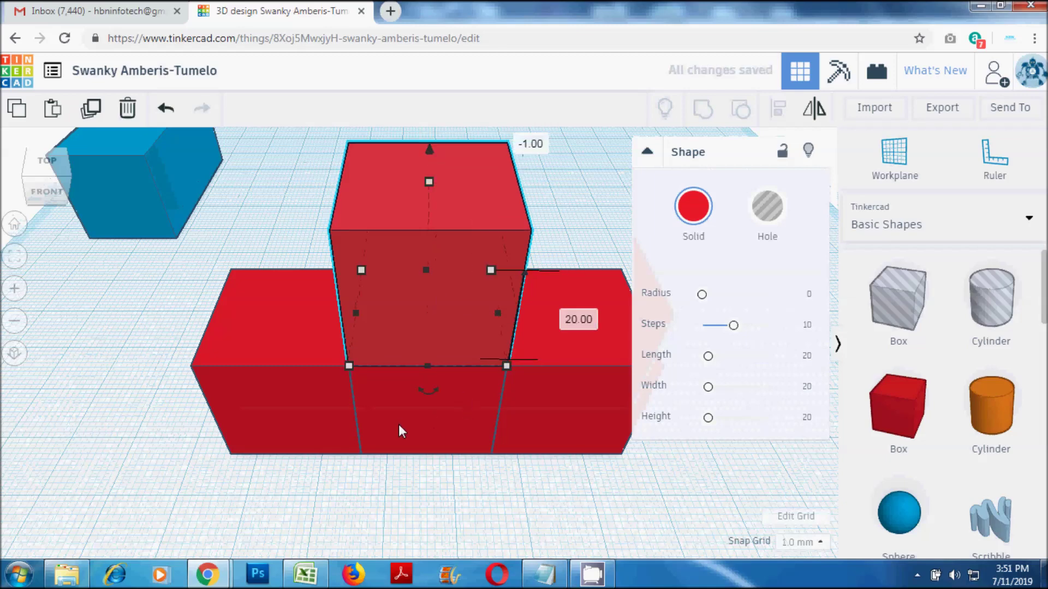
Step: Group the four adjusted red boxes into one T-shaped piece
{"action": "scroll", "coordinate": [398, 424], "scroll_direction": "down", "scroll_amount": 4}
{"action": "left_click_drag", "start_coordinate": [431, 459], "coordinate": [499, 486]}
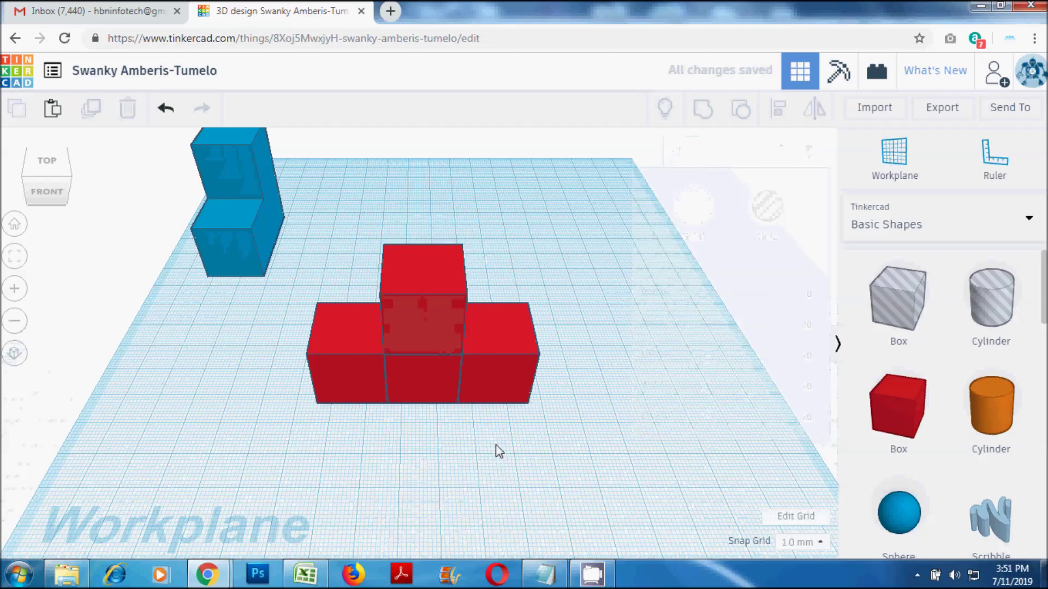
{"action": "left_click_drag", "start_coordinate": [532, 440], "coordinate": [335, 264]}
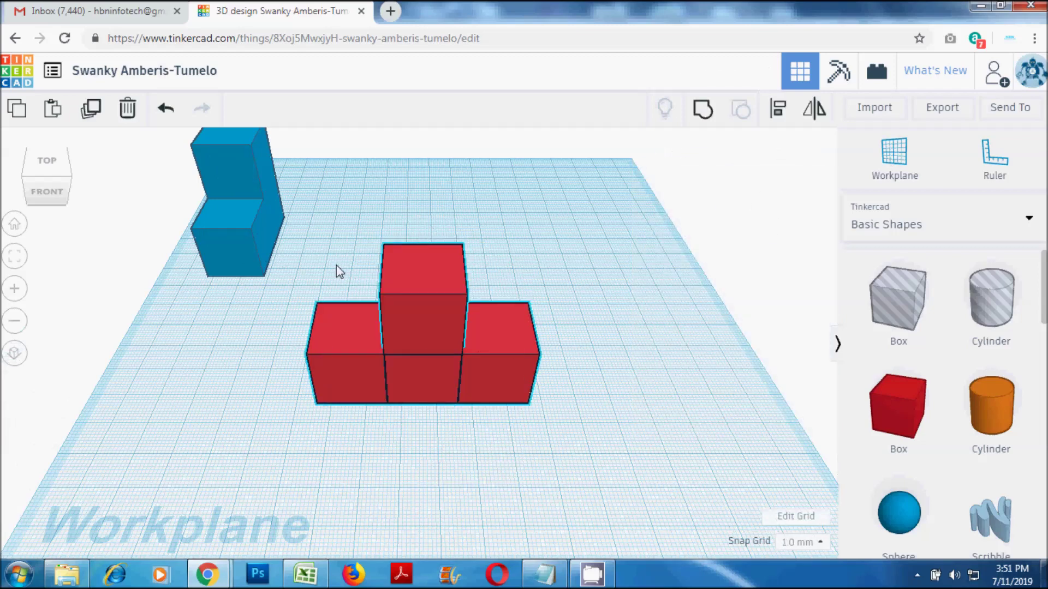
{"action": "left_click", "coordinate": [704, 114]}
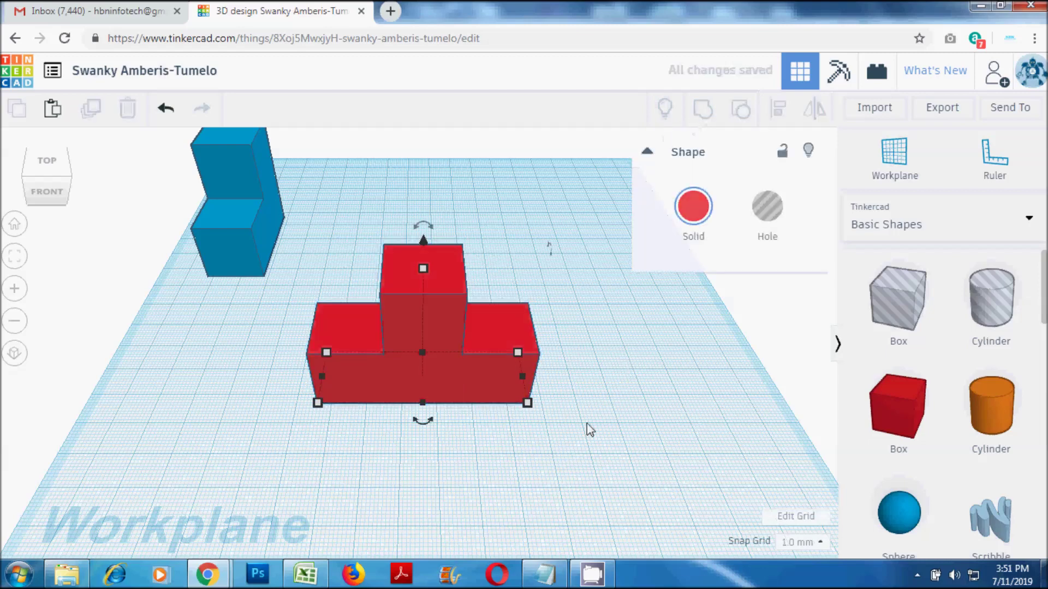
{"action": "left_click", "coordinate": [579, 442]}
Step: Move the red T-shaped piece to the back of the workplane, beside the blue piece
{"action": "left_click", "coordinate": [453, 372]}
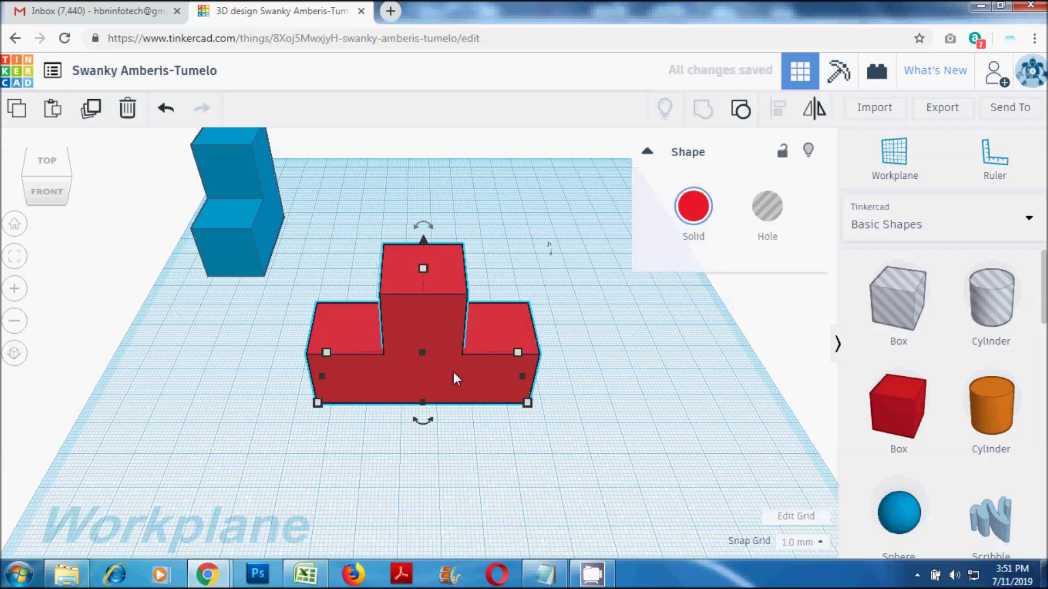
{"action": "left_click_drag", "start_coordinate": [494, 329], "coordinate": [475, 191]}
{"action": "left_click", "coordinate": [548, 380]}
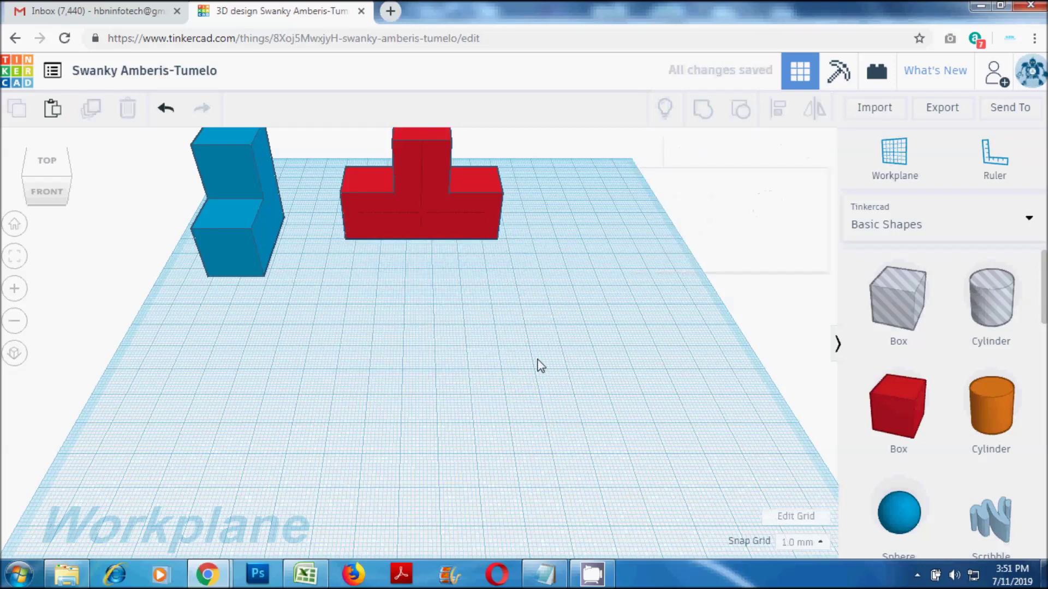
Step: Place a new 20 mm red box in the open area and set a pasted copy flush against its right side
{"action": "middle_click_drag", "start_coordinate": [540, 365], "coordinate": [532, 414]}
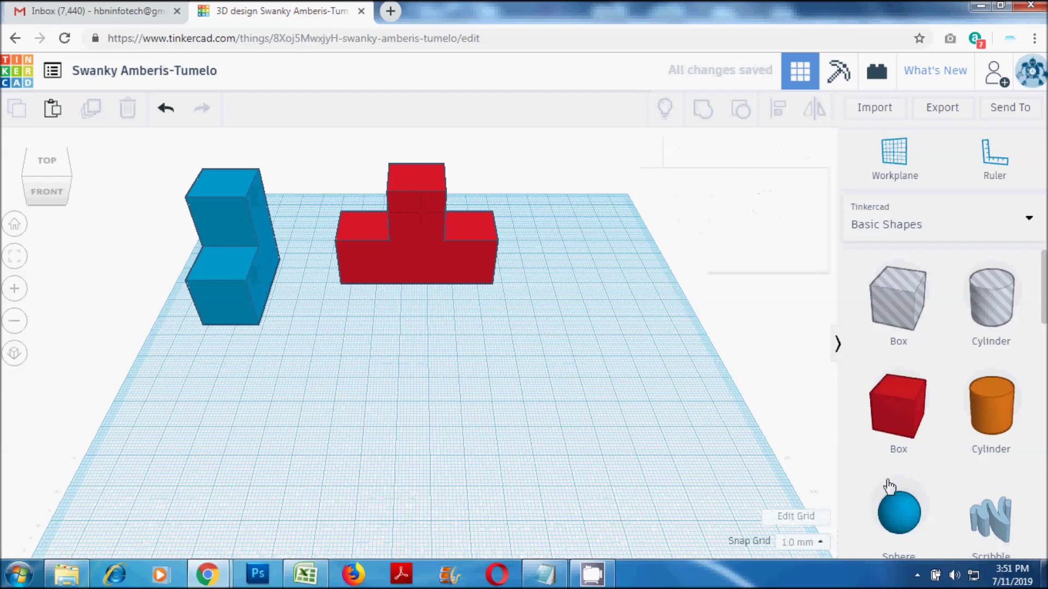
{"action": "left_click_drag", "start_coordinate": [898, 406], "coordinate": [562, 413]}
{"action": "right_click_drag", "start_coordinate": [591, 482], "coordinate": [368, 448]}
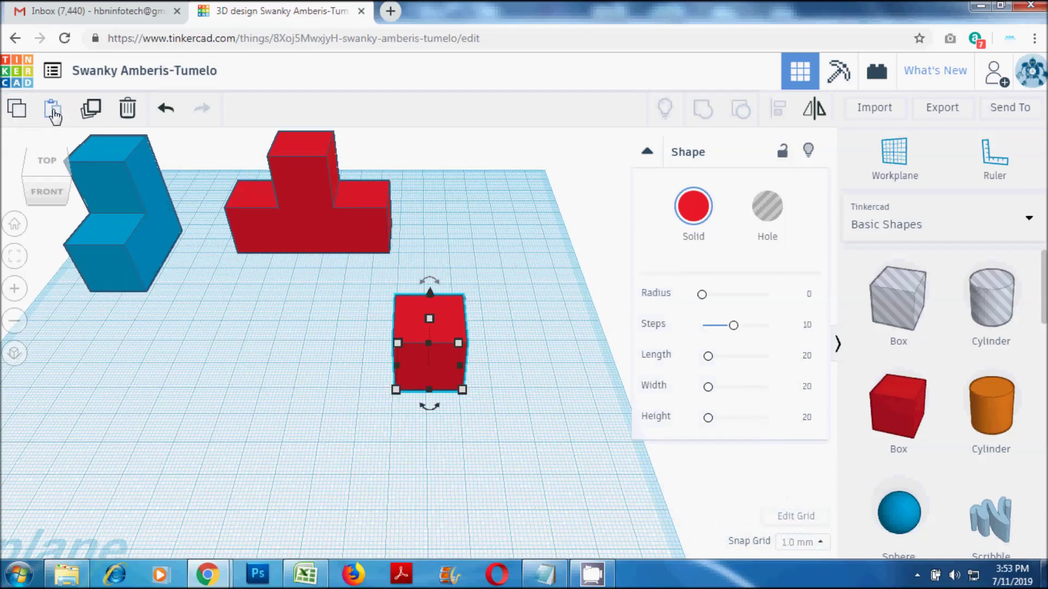
{"action": "left_click", "coordinate": [53, 114]}
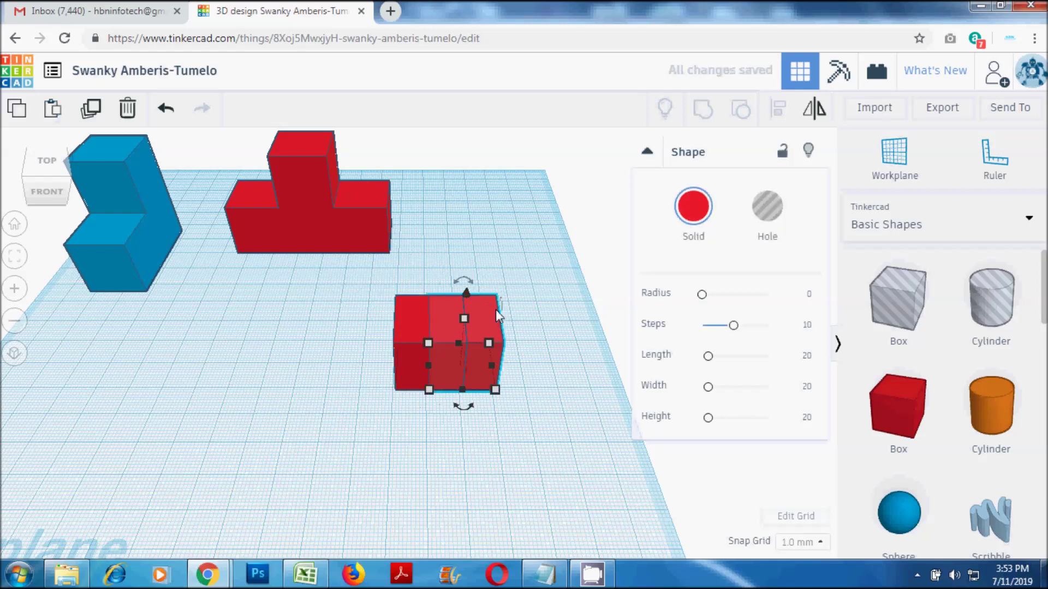
{"action": "left_click_drag", "start_coordinate": [491, 310], "coordinate": [521, 312]}
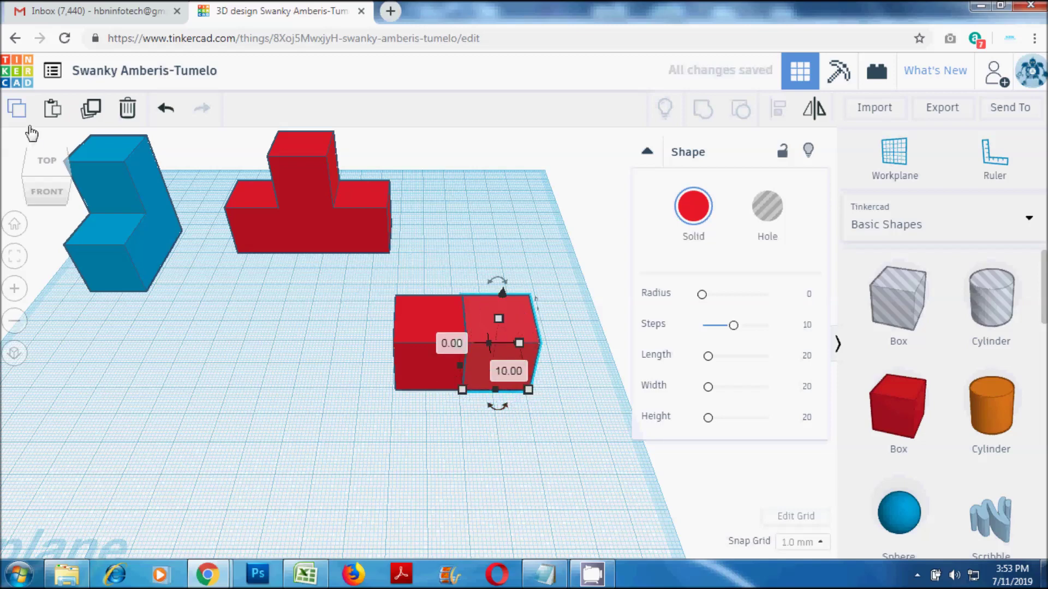
Step: Paste another box and move it 21 mm back and 10 mm left, behind the right-hand box, to form an L
{"action": "left_click", "coordinate": [53, 110]}
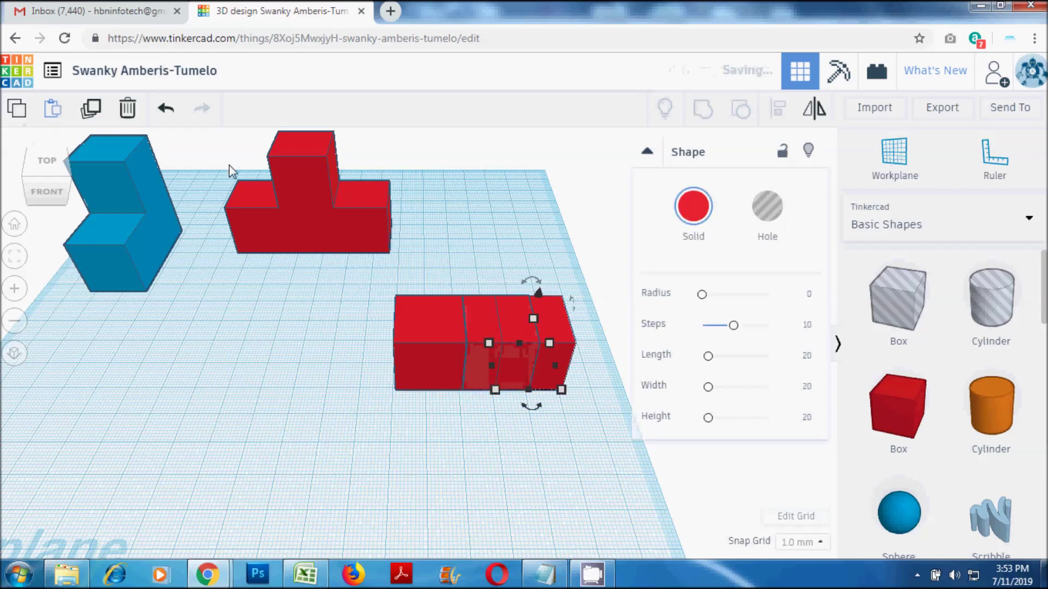
{"action": "left_click_drag", "start_coordinate": [558, 309], "coordinate": [515, 267]}
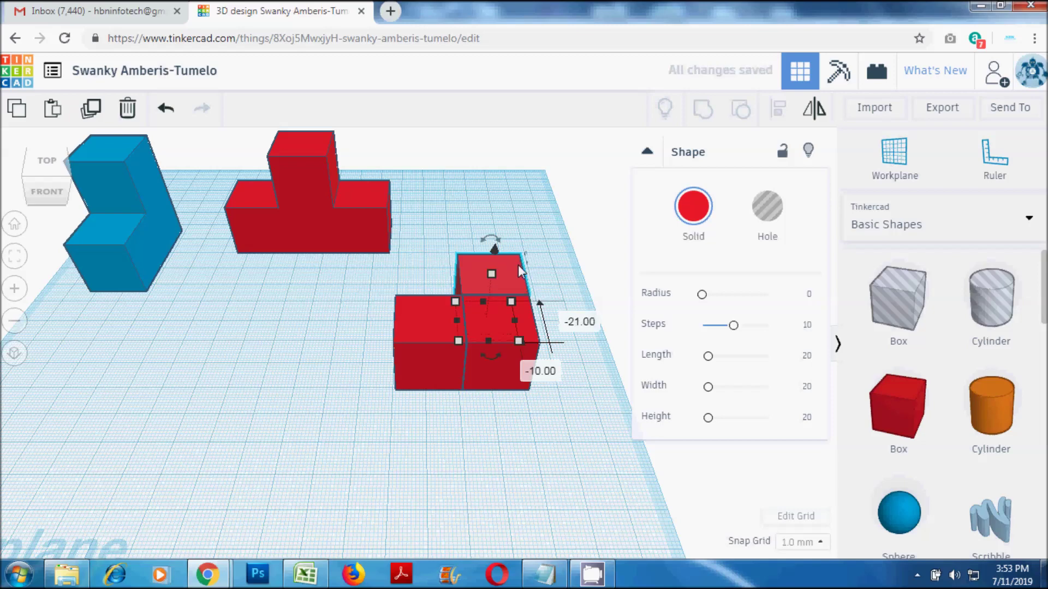
{"action": "left_click", "coordinate": [481, 439]}
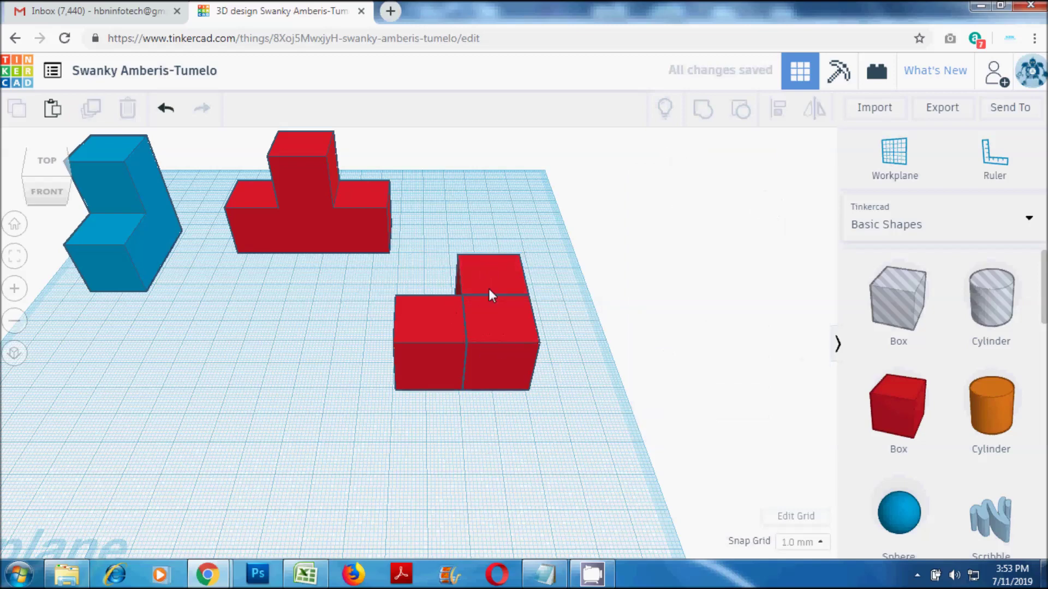
Step: Copy the corner box of the L and set the copy apart in front of it
{"action": "left_click", "coordinate": [490, 328]}
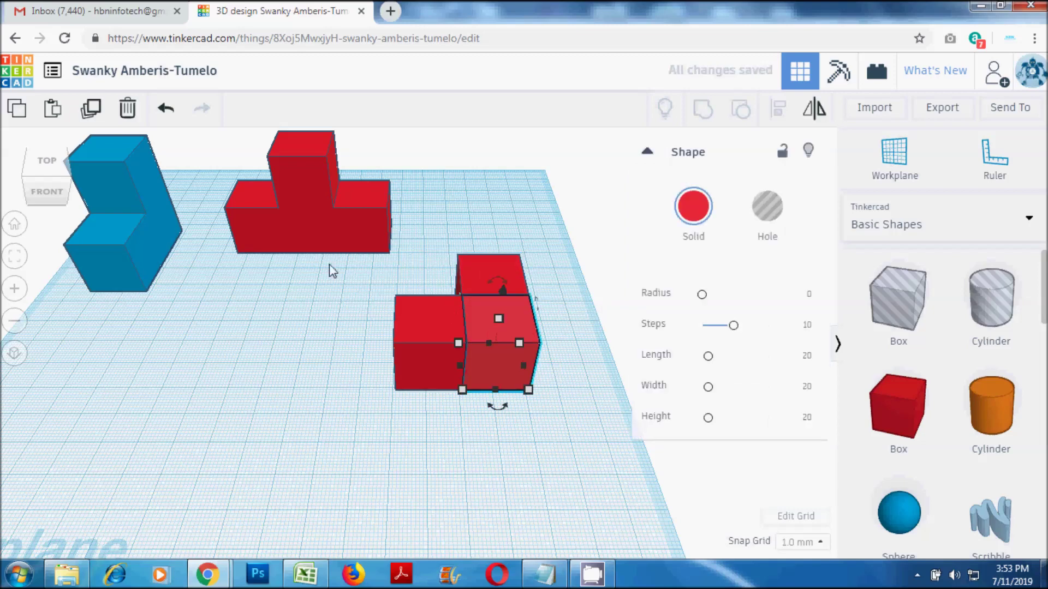
{"action": "left_click", "coordinate": [17, 112]}
{"action": "left_click", "coordinate": [53, 108]}
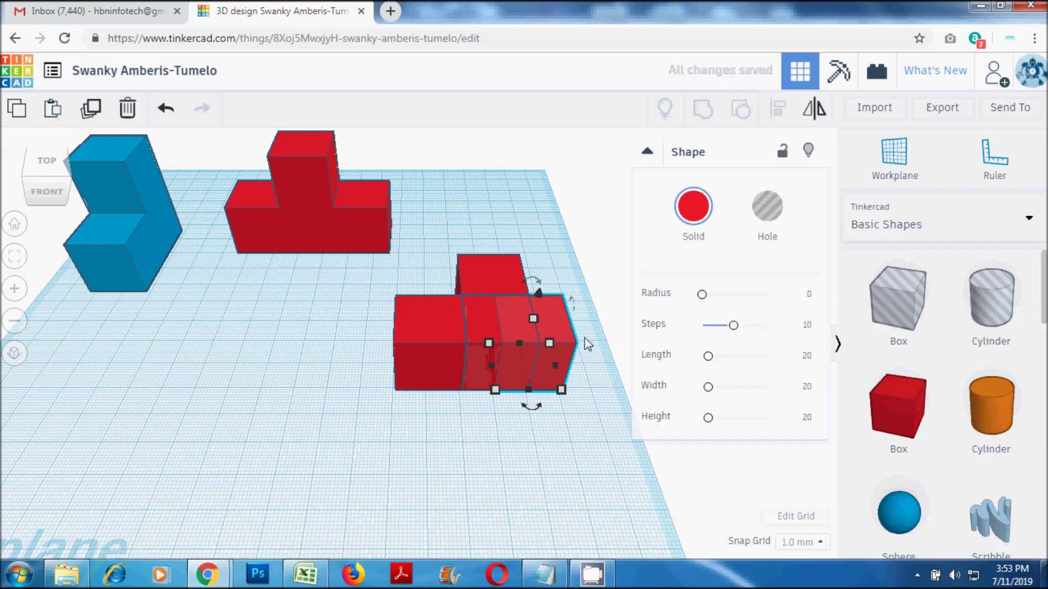
{"action": "left_click_drag", "start_coordinate": [563, 330], "coordinate": [549, 458]}
Step: Try grouping the three boxes of the L into one piece, and undo the grouping
{"action": "left_click", "coordinate": [426, 316]}
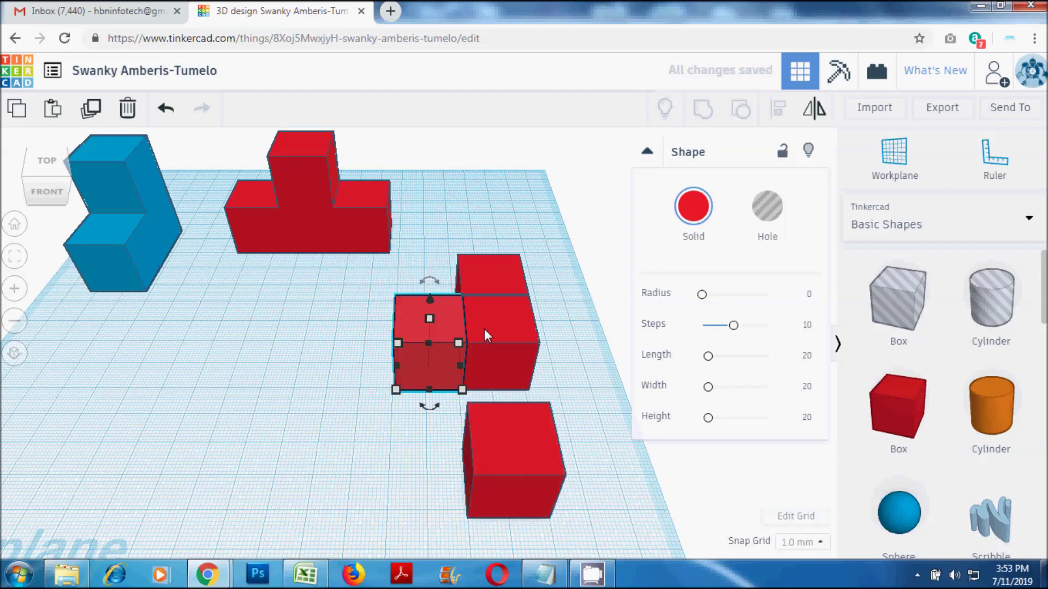
{"action": "left_click_drag", "start_coordinate": [569, 353], "coordinate": [440, 264]}
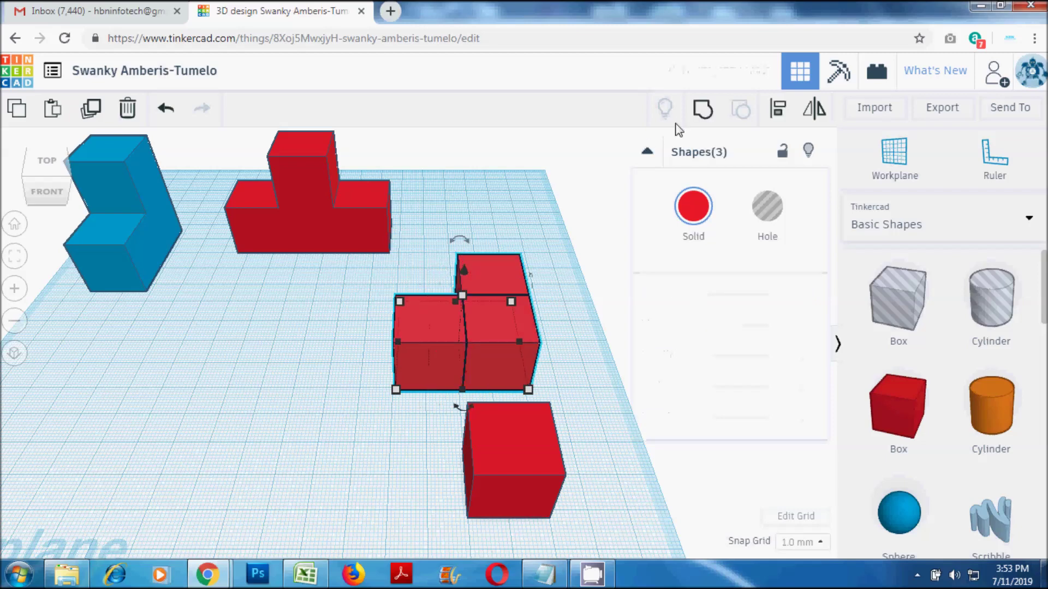
{"action": "left_click", "coordinate": [709, 114]}
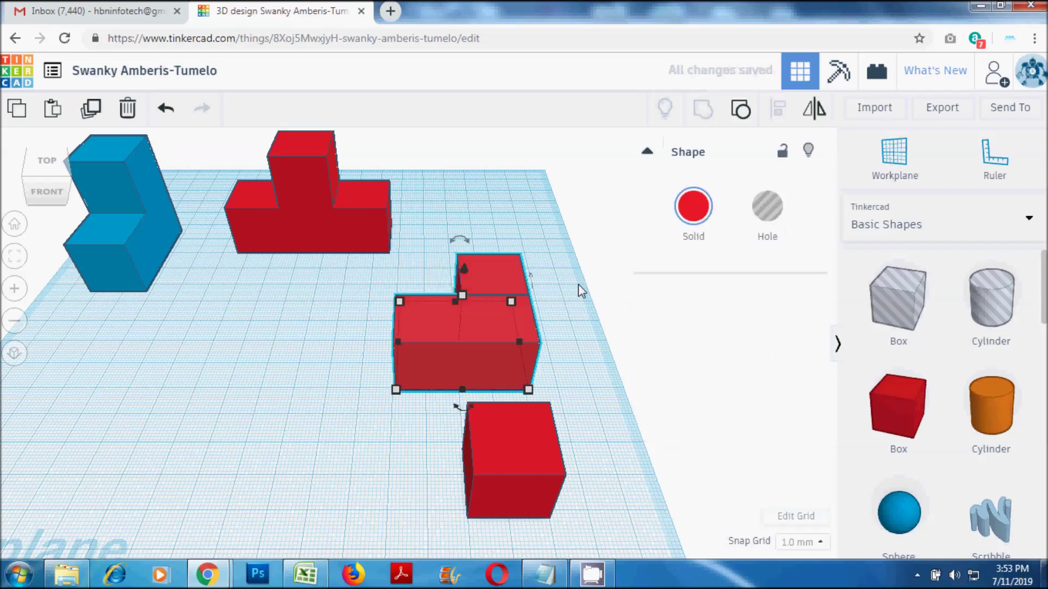
{"action": "left_click", "coordinate": [580, 356]}
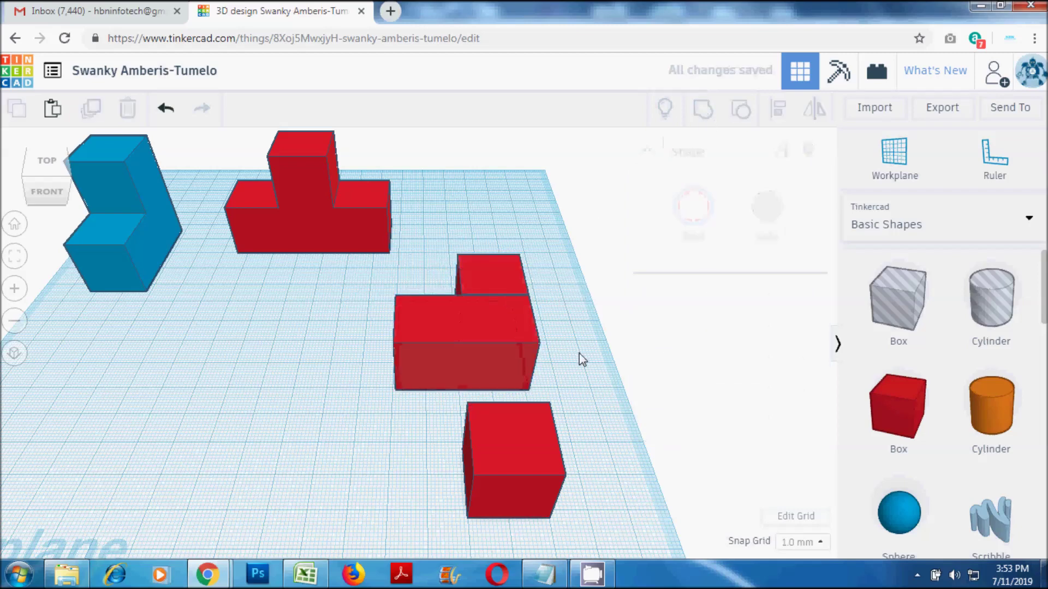
{"action": "left_click", "coordinate": [161, 109]}
Step: Move the back box of the L 1 mm forward to close the gap to the corner box
{"action": "scroll", "coordinate": [512, 298], "scroll_direction": "up", "scroll_amount": 6}
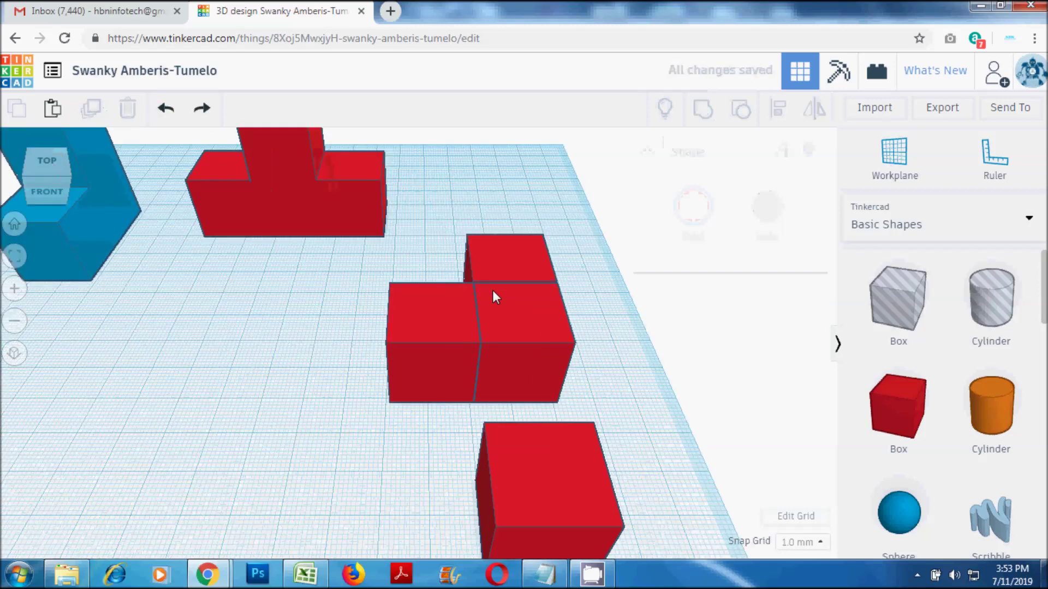
{"action": "left_click", "coordinate": [643, 210]}
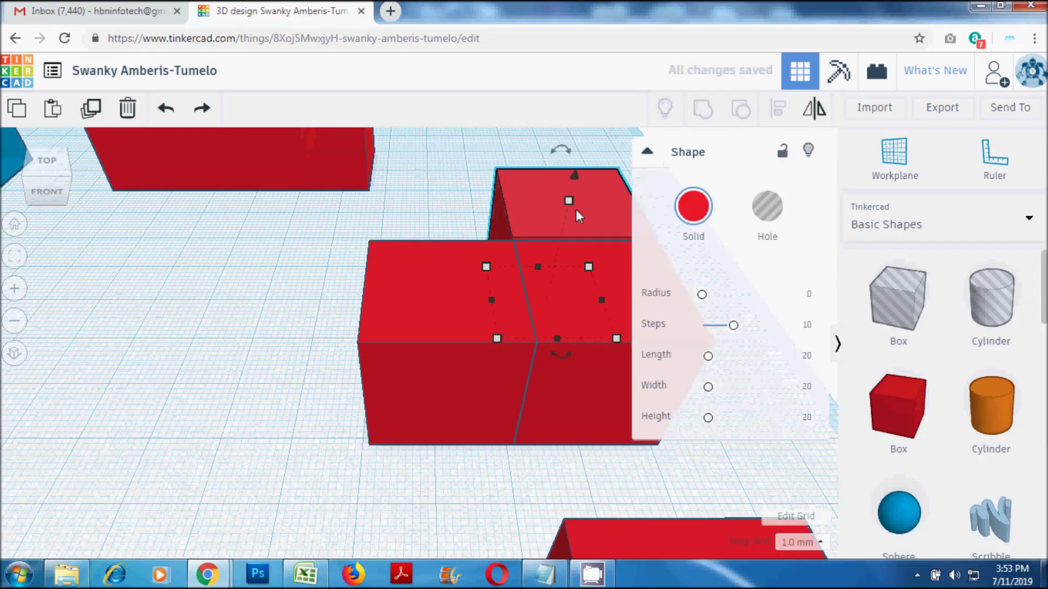
{"action": "left_click_drag", "start_coordinate": [542, 210], "coordinate": [529, 214]}
{"action": "scroll", "coordinate": [386, 257], "scroll_direction": "down", "scroll_amount": 5}
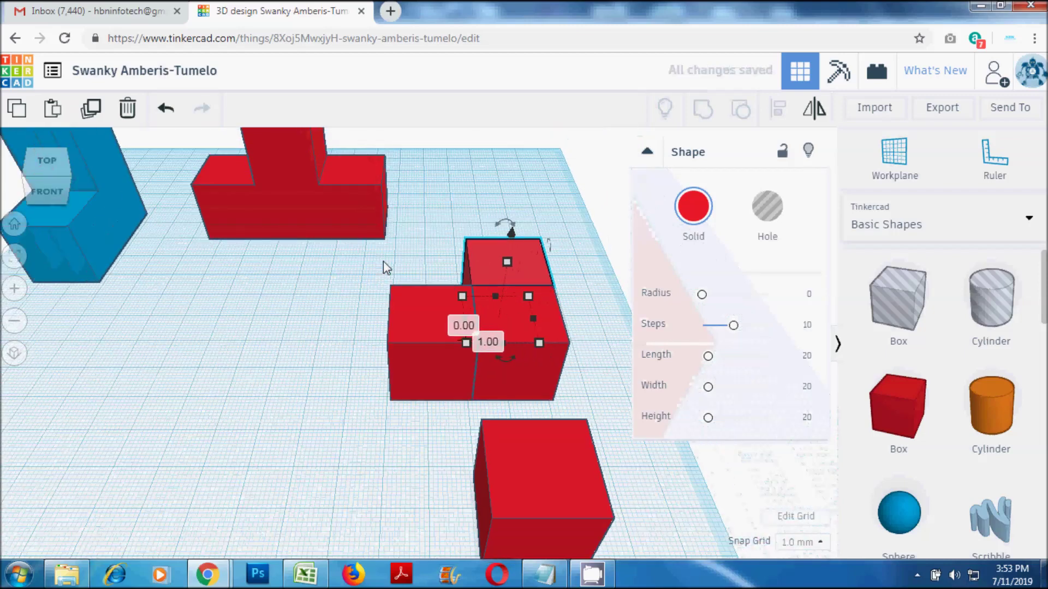
Step: Group the three boxes of the L into one flat L-shaped piece
{"action": "left_click_drag", "start_coordinate": [571, 362], "coordinate": [449, 247]}
{"action": "left_click", "coordinate": [704, 117]}
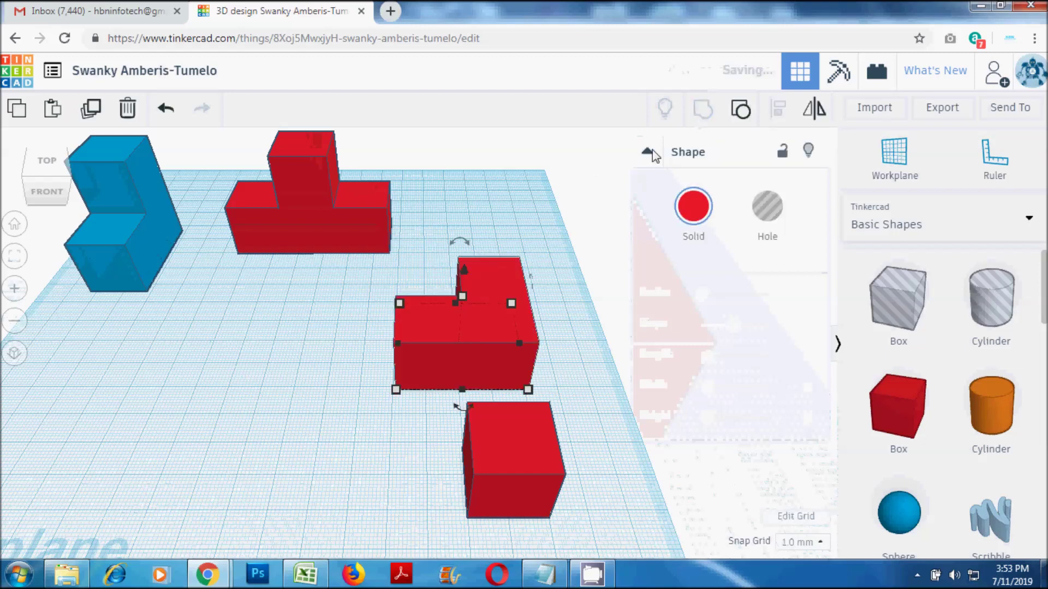
{"action": "left_click", "coordinate": [578, 386]}
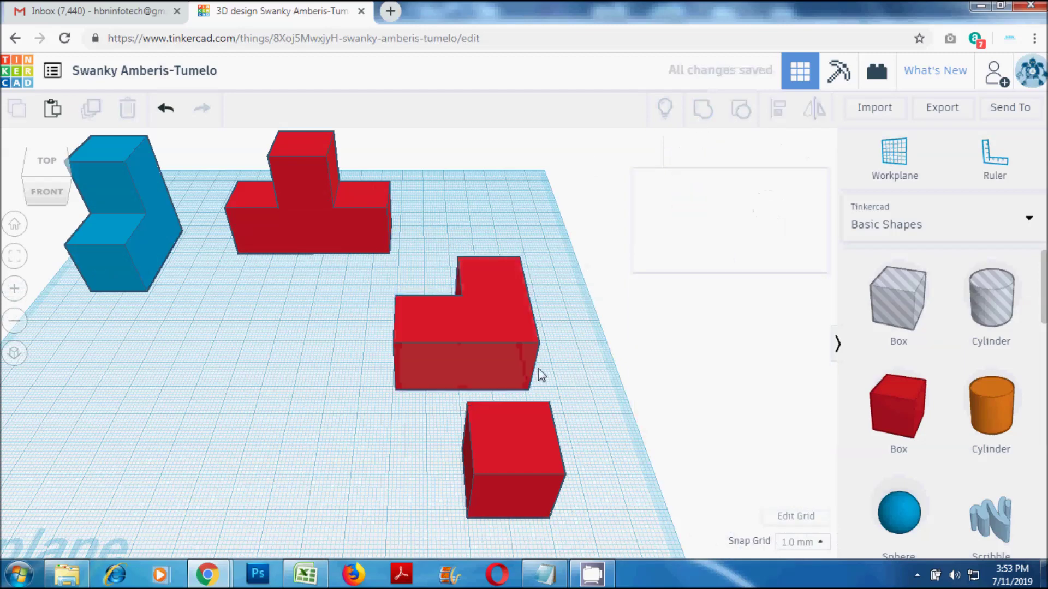
Step: Move the grouped L-shaped piece 41 mm forward over the separate box and raise it 21 mm
{"action": "left_click", "coordinate": [513, 369]}
{"action": "left_click_drag", "start_coordinate": [500, 371], "coordinate": [515, 500]}
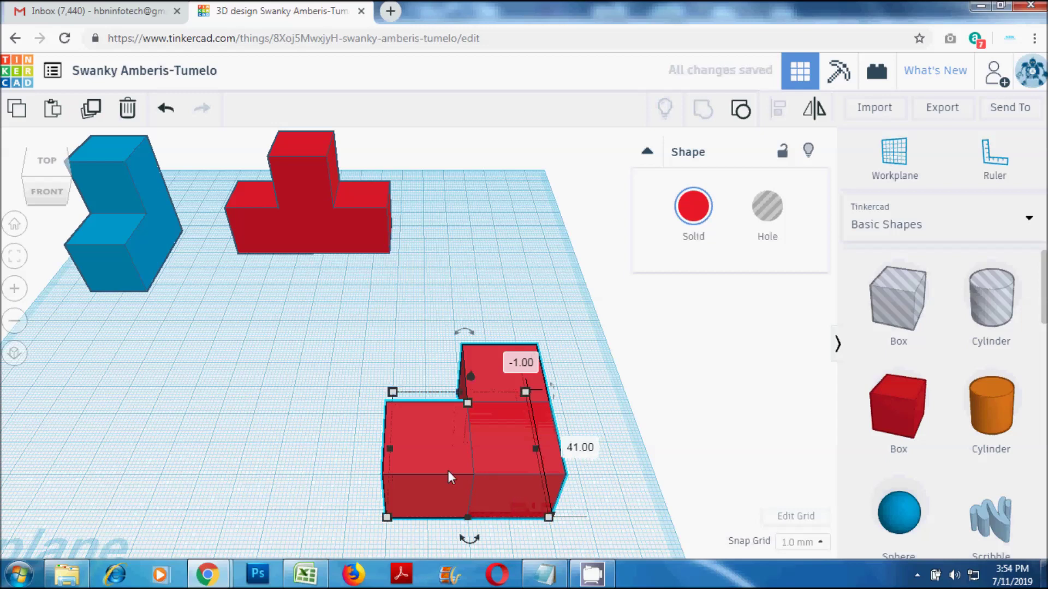
{"action": "left_click_drag", "start_coordinate": [470, 375], "coordinate": [488, 312]}
{"action": "scroll", "coordinate": [529, 504], "scroll_direction": "up", "scroll_amount": 2}
{"action": "scroll", "coordinate": [562, 415], "scroll_direction": "down", "scroll_amount": 4}
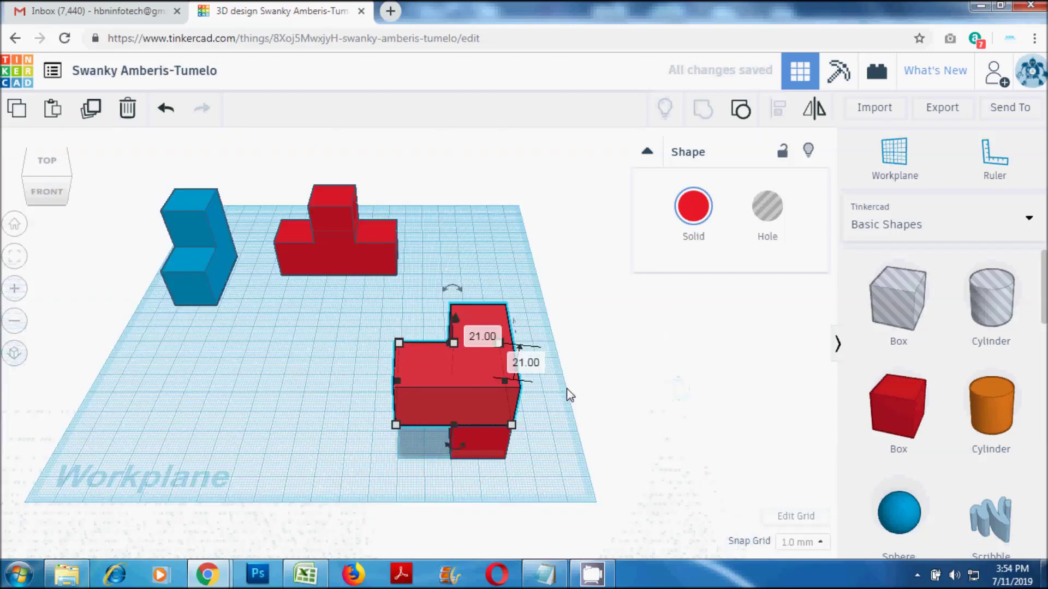
{"action": "scroll", "coordinate": [567, 394], "scroll_direction": "down", "scroll_amount": 4}
{"action": "scroll", "coordinate": [428, 375], "scroll_direction": "up", "scroll_amount": 3}
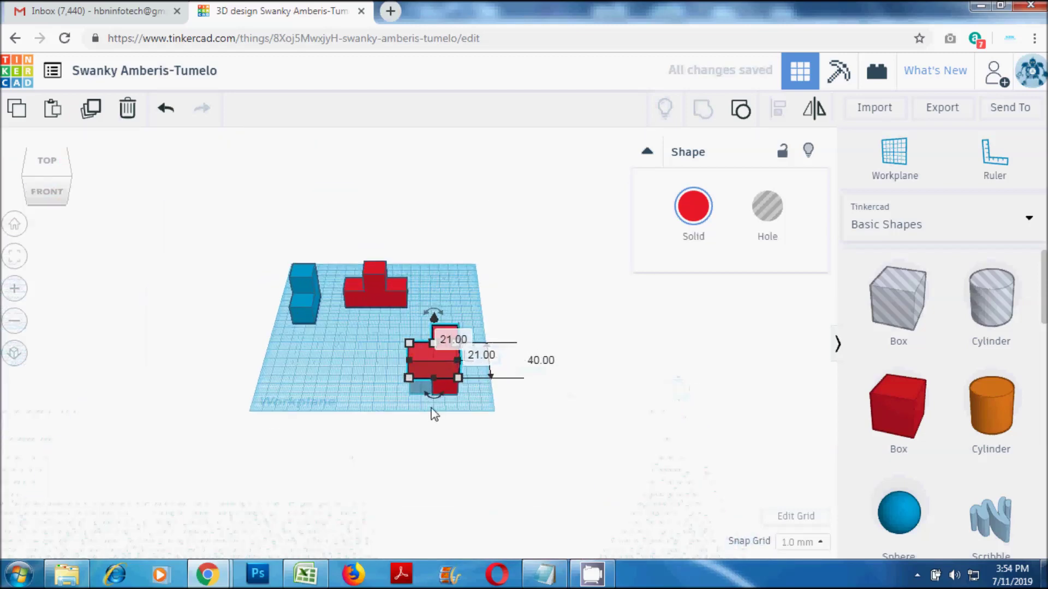
Step: Lower the L-shaped piece onto the separate box and group the two shapes into one piece
{"action": "scroll", "coordinate": [434, 415], "scroll_direction": "up", "scroll_amount": 5}
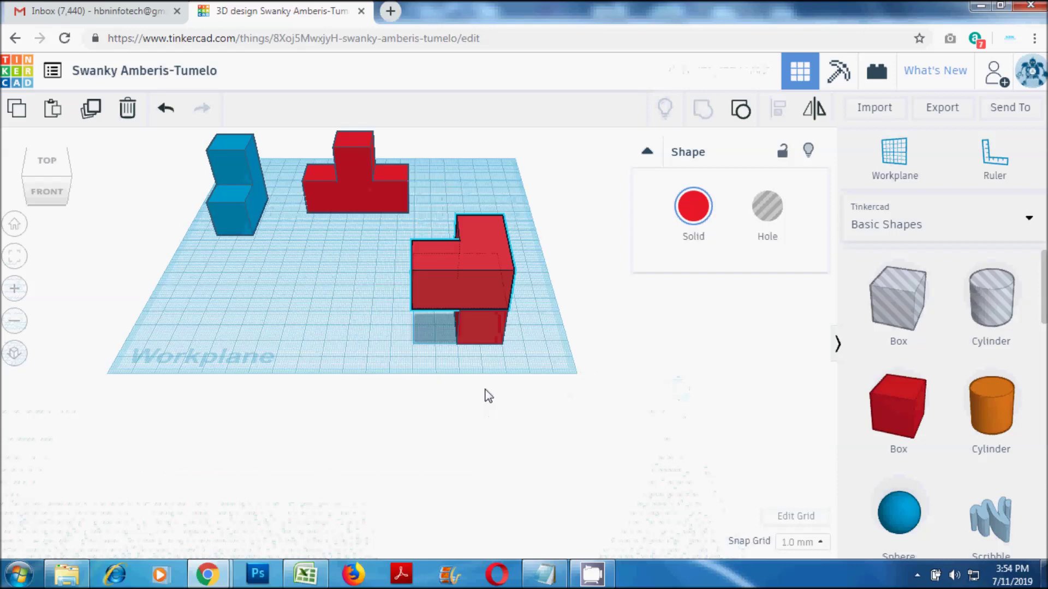
{"action": "scroll", "coordinate": [485, 305], "scroll_direction": "up", "scroll_amount": 6}
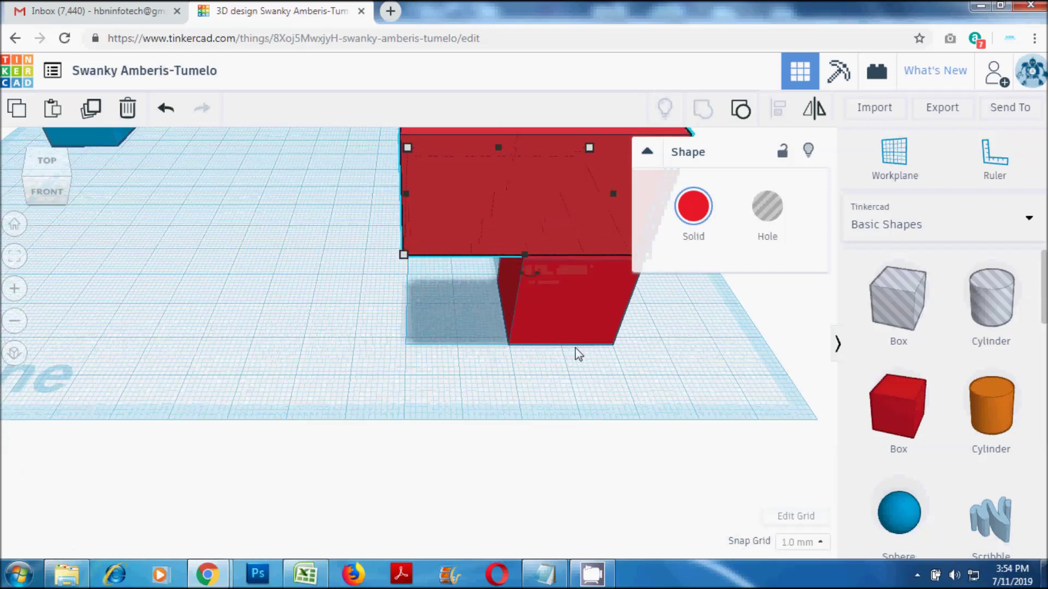
{"action": "scroll", "coordinate": [576, 349], "scroll_direction": "down", "scroll_amount": 3}
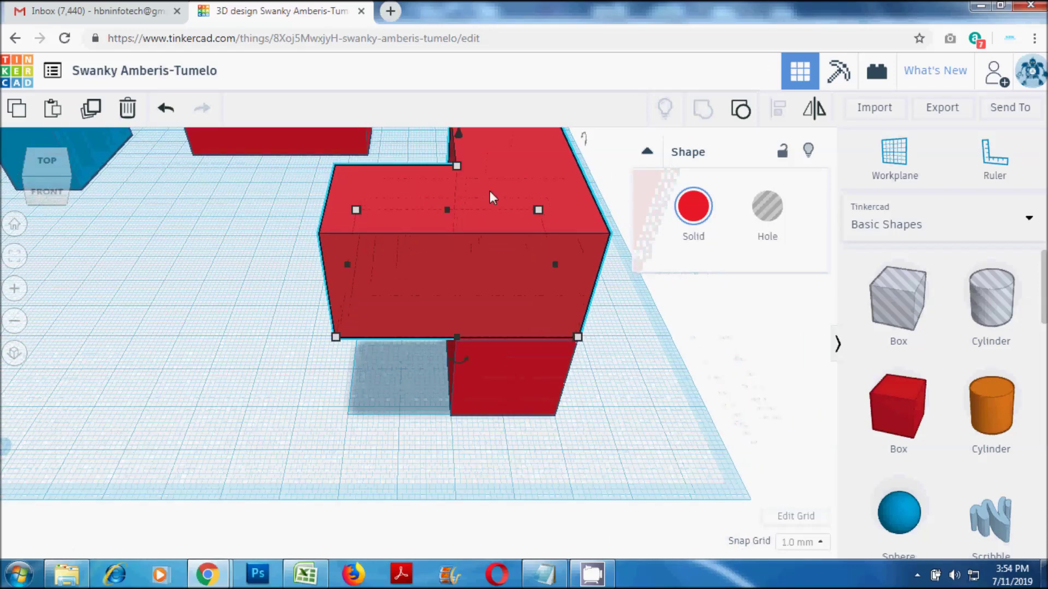
{"action": "left_click_drag", "start_coordinate": [459, 133], "coordinate": [463, 140]}
{"action": "scroll", "coordinate": [466, 332], "scroll_direction": "down", "scroll_amount": 5}
{"action": "left_click_drag", "start_coordinate": [529, 415], "coordinate": [453, 273]}
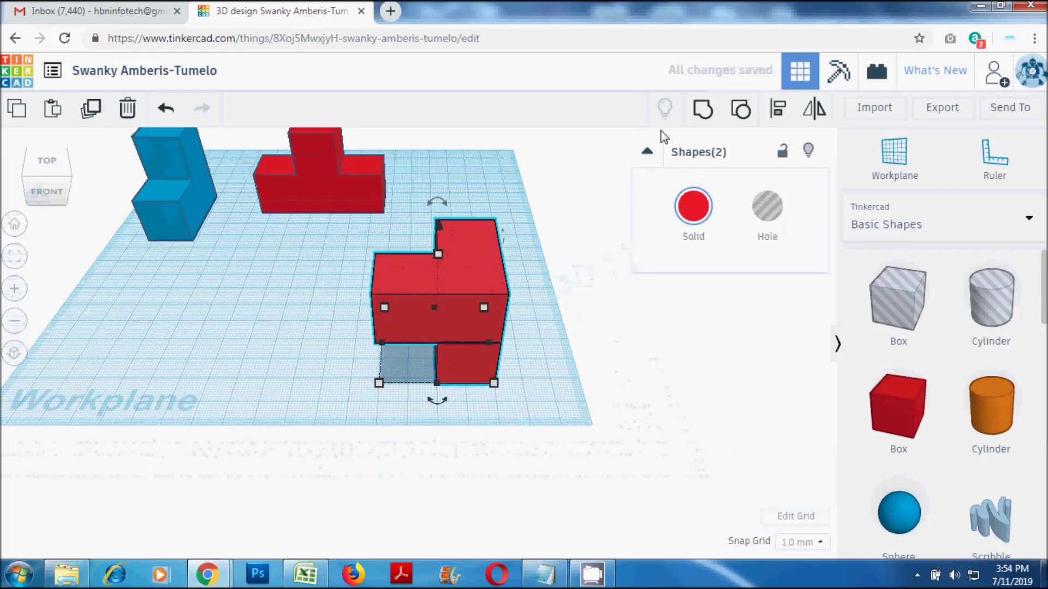
{"action": "left_click", "coordinate": [702, 109]}
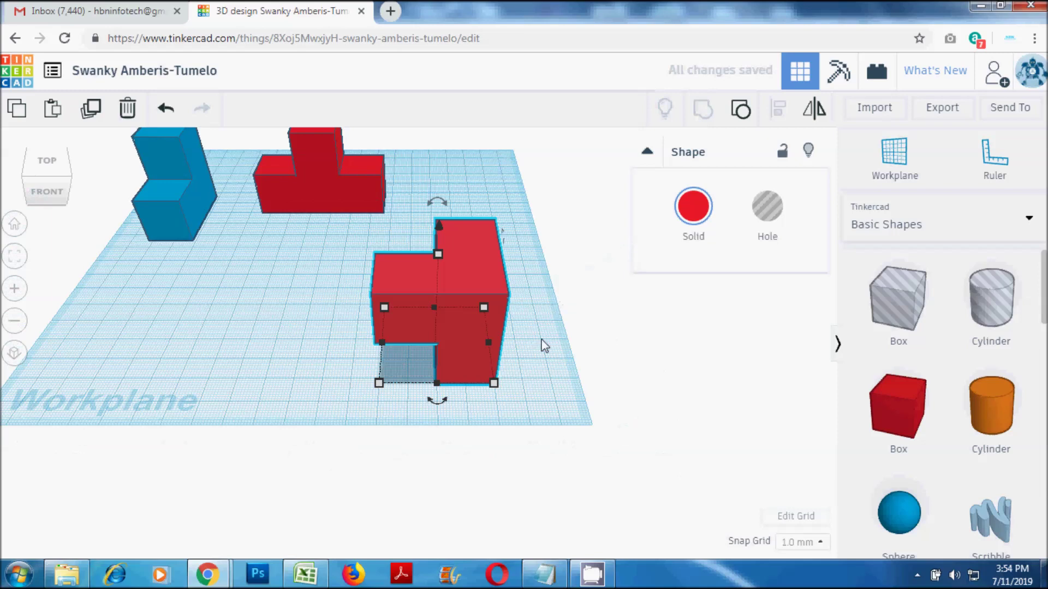
Step: Colour the newly grouped corner piece yellow
{"action": "left_click", "coordinate": [692, 212]}
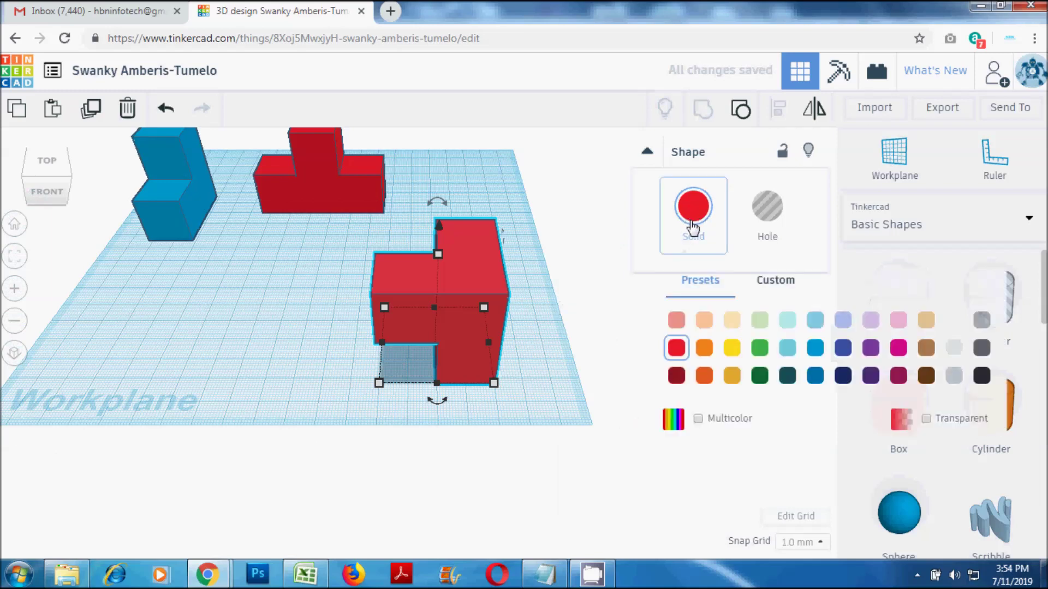
{"action": "left_click", "coordinate": [732, 348]}
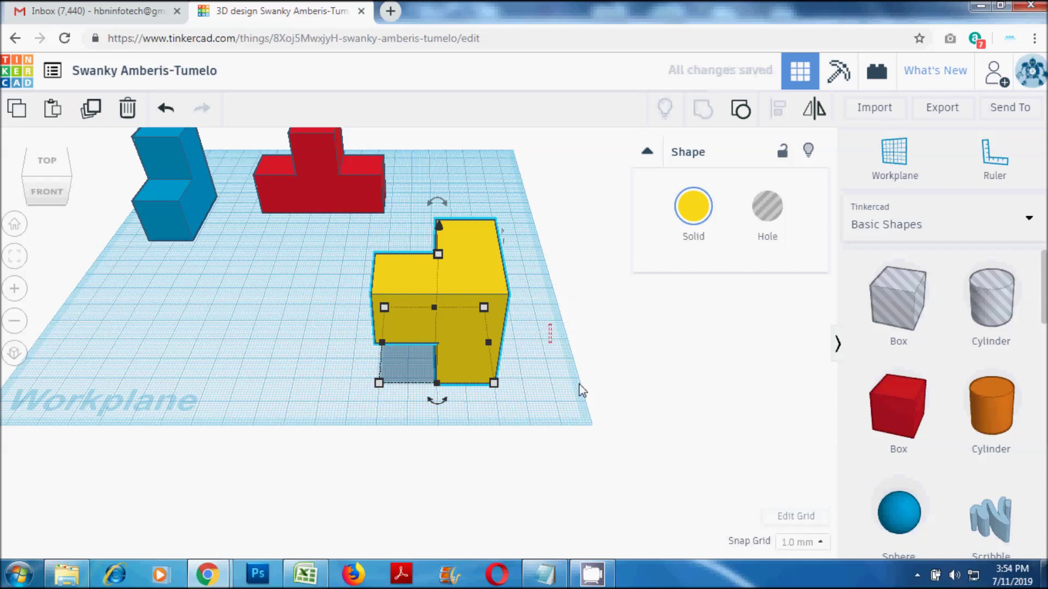
{"action": "left_click", "coordinate": [553, 331]}
Step: Move the yellow piece back along the right side of the workplane, clear of the front area
{"action": "scroll", "coordinate": [554, 400], "scroll_direction": "down", "scroll_amount": 3}
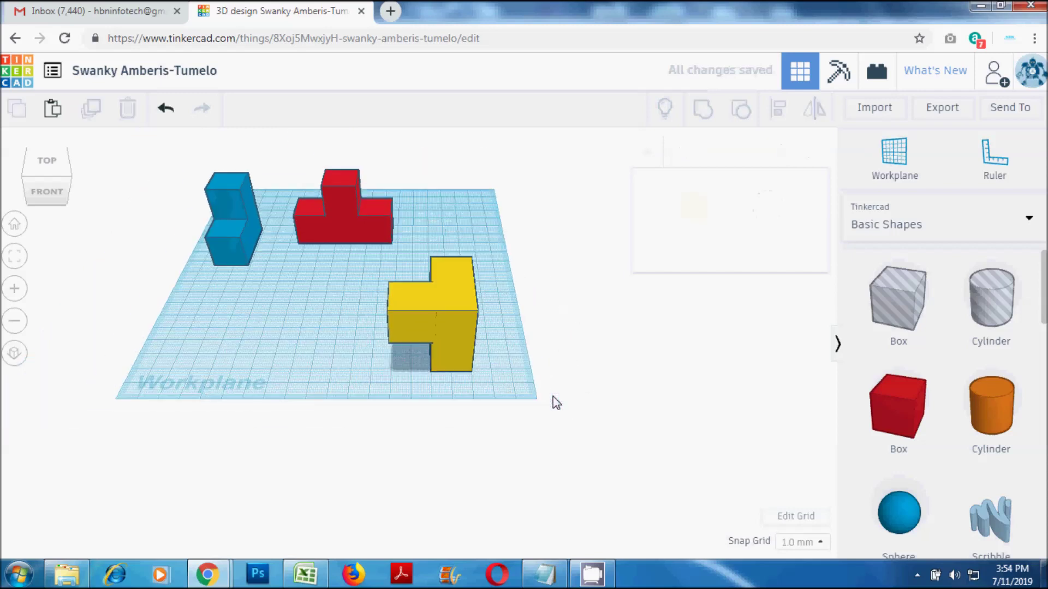
{"action": "left_click", "coordinate": [457, 330]}
{"action": "left_click_drag", "start_coordinate": [454, 289], "coordinate": [471, 235]}
{"action": "left_click", "coordinate": [504, 394]}
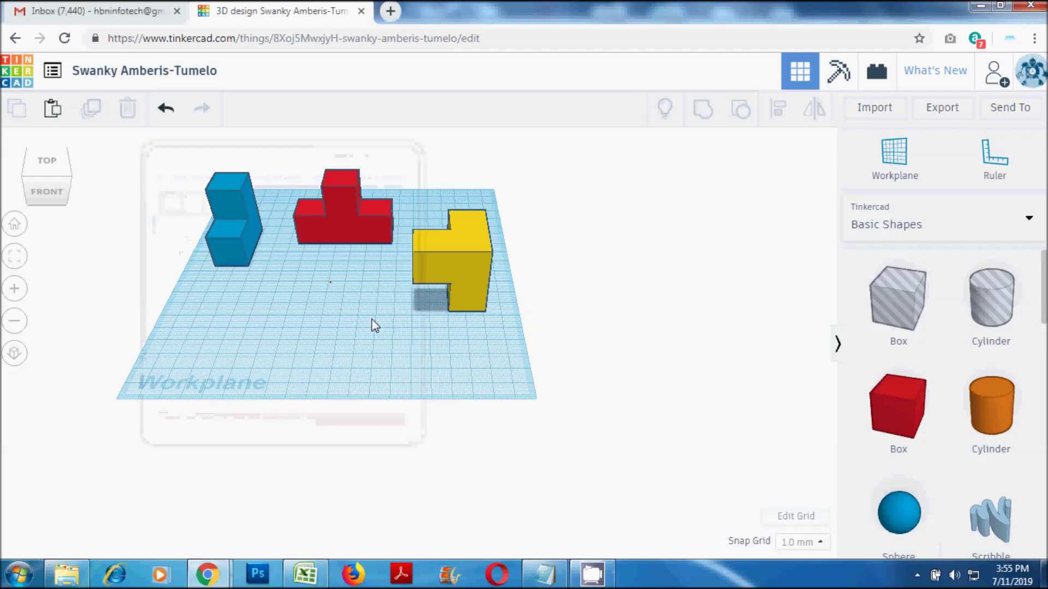
Step: Place a 20 mm red box on the front left part of the workplane and set a copy flush against its right side
{"action": "scroll", "coordinate": [304, 276], "scroll_direction": "up", "scroll_amount": 3}
{"action": "scroll", "coordinate": [327, 281], "scroll_direction": "down", "scroll_amount": 2}
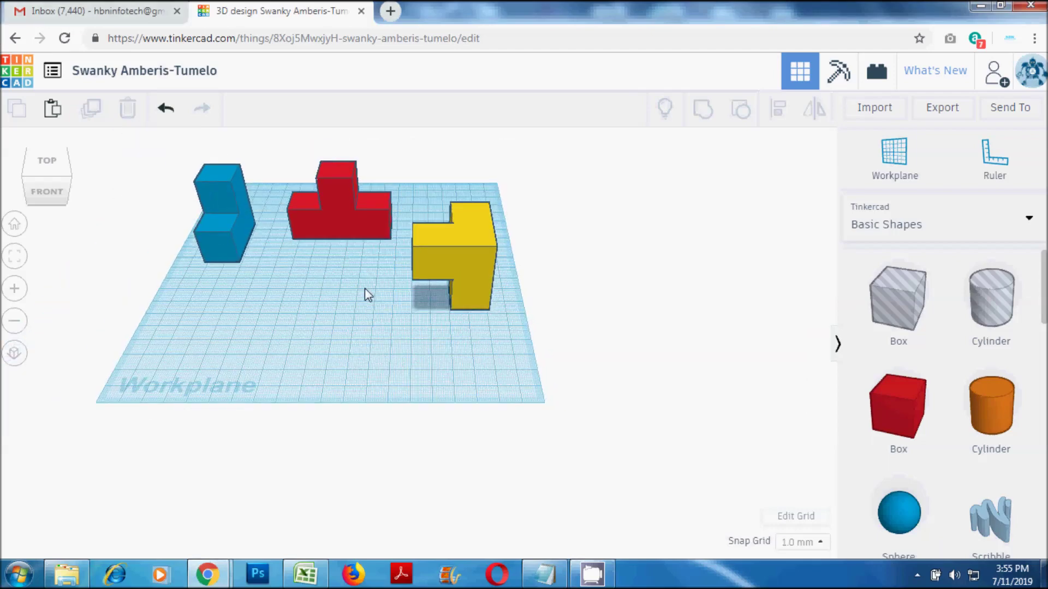
{"action": "scroll", "coordinate": [382, 295], "scroll_direction": "up", "scroll_amount": 2}
{"action": "scroll", "coordinate": [375, 297], "scroll_direction": "up", "scroll_amount": 2}
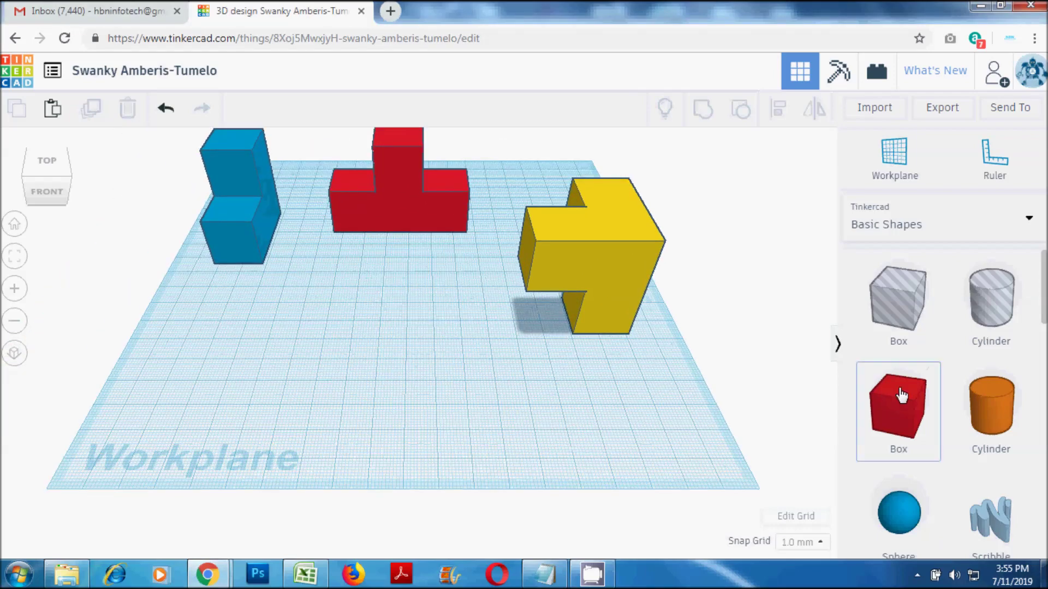
{"action": "left_click_drag", "start_coordinate": [894, 404], "coordinate": [307, 366]}
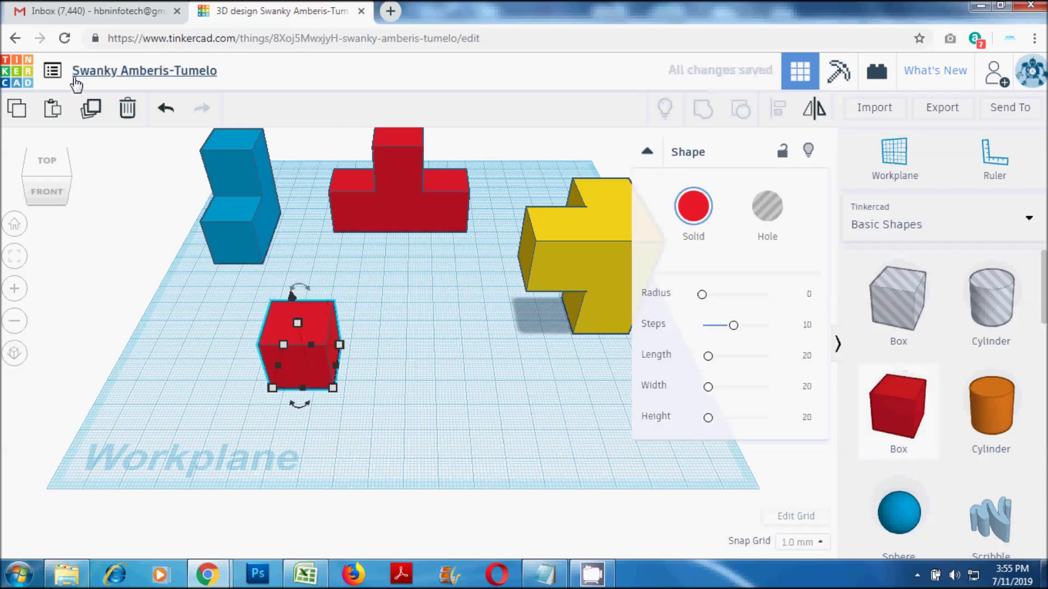
{"action": "left_click", "coordinate": [16, 109]}
{"action": "left_click", "coordinate": [51, 109]}
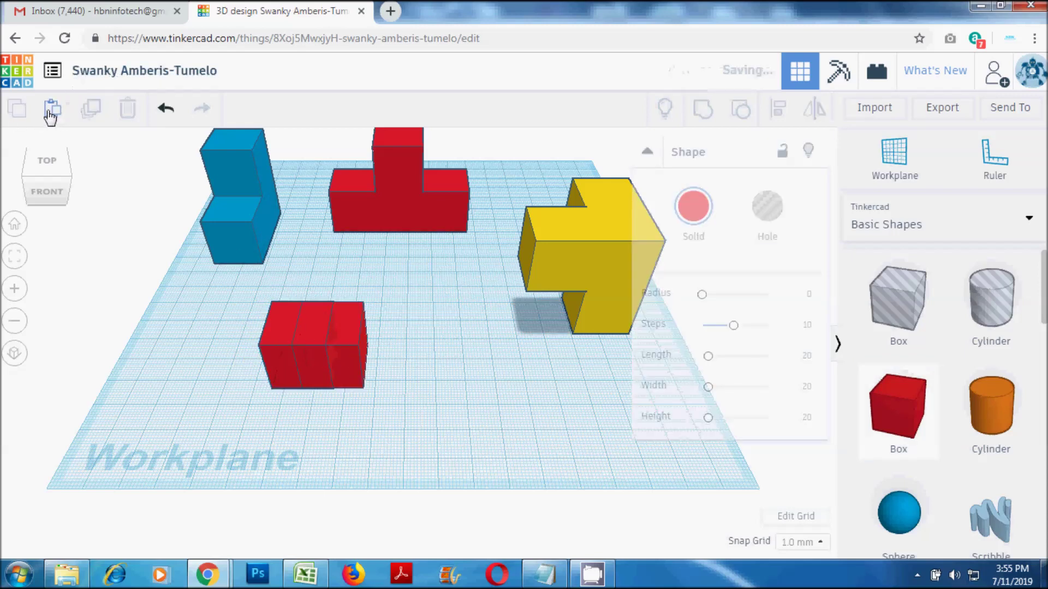
{"action": "left_click_drag", "start_coordinate": [344, 313], "coordinate": [376, 313]}
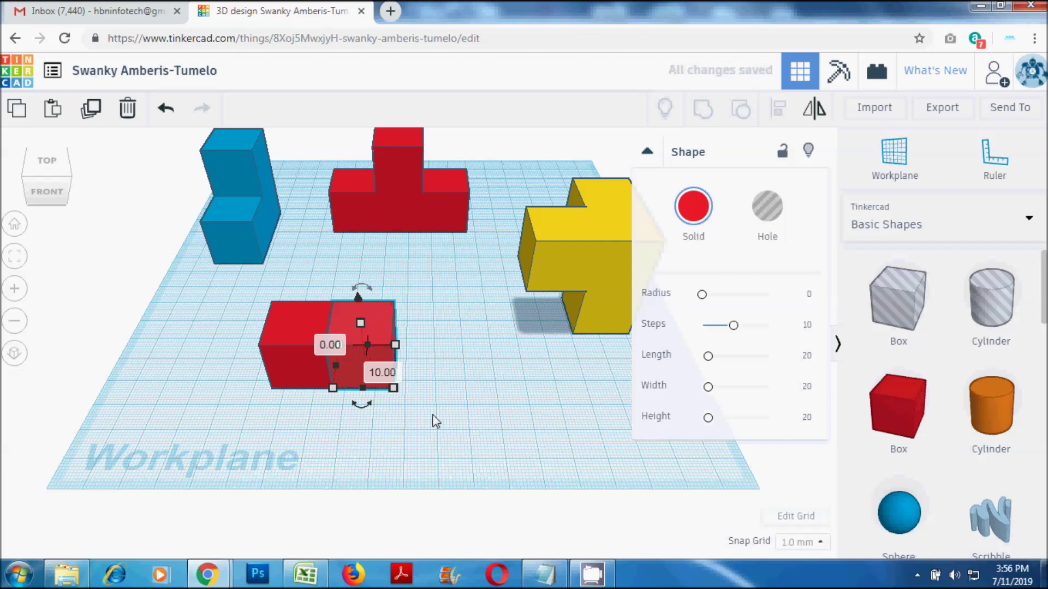
Step: Stack a copy on top of the right box and place another copy flush to the right of the upper one
{"action": "left_click", "coordinate": [17, 109]}
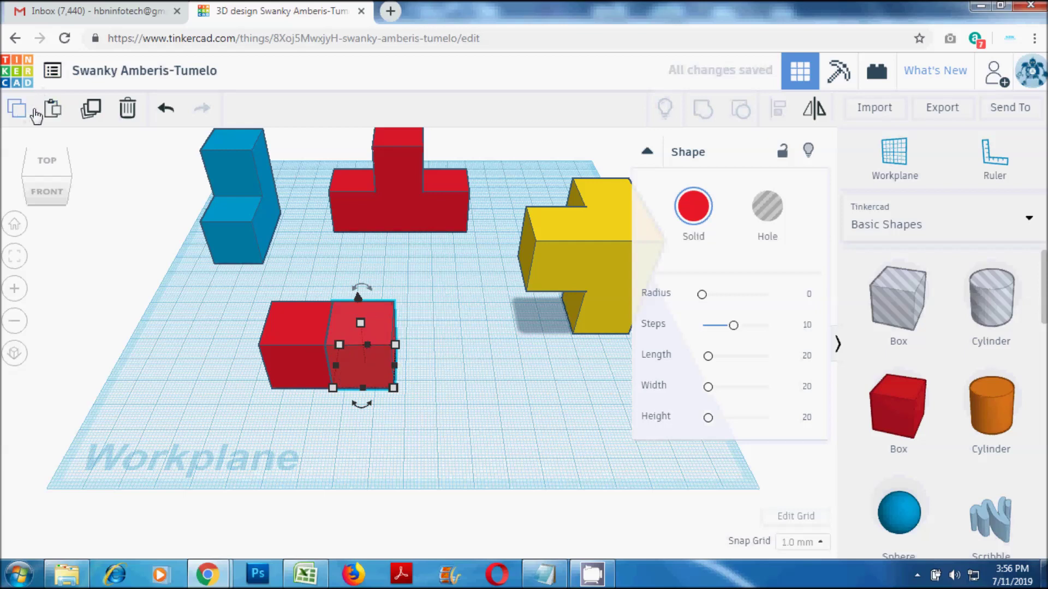
{"action": "left_click", "coordinate": [52, 112]}
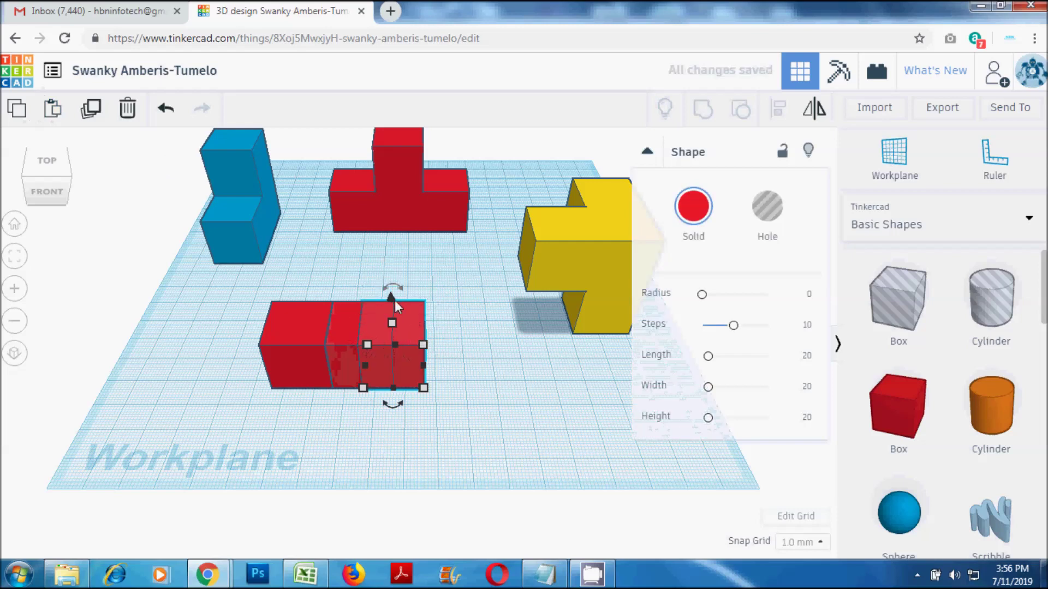
{"action": "left_click_drag", "start_coordinate": [392, 296], "coordinate": [400, 238]}
{"action": "left_click_drag", "start_coordinate": [417, 278], "coordinate": [381, 277]}
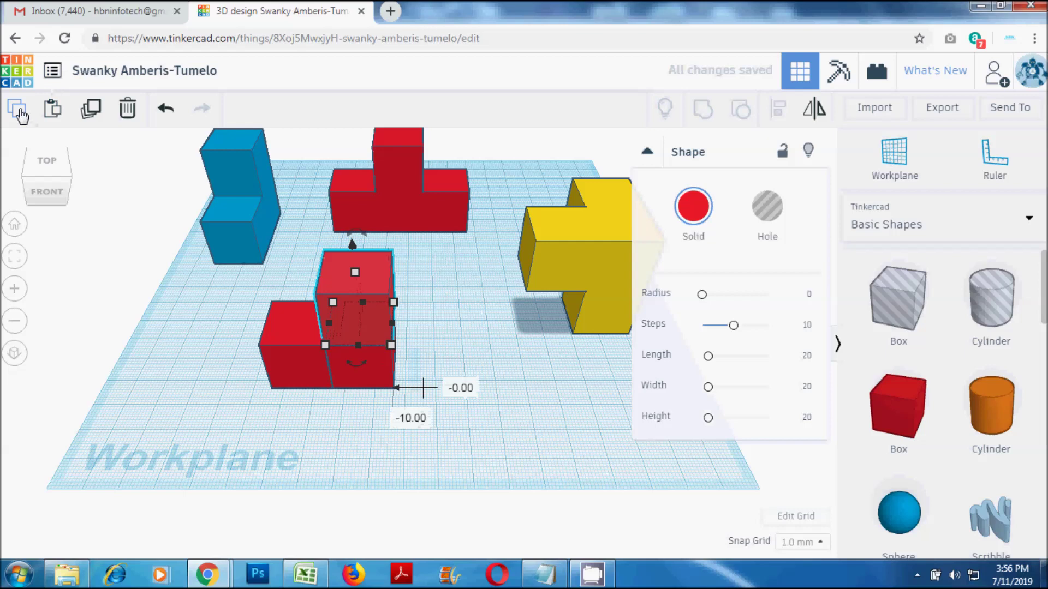
{"action": "left_click", "coordinate": [53, 112]}
{"action": "left_click_drag", "start_coordinate": [406, 269], "coordinate": [441, 268]}
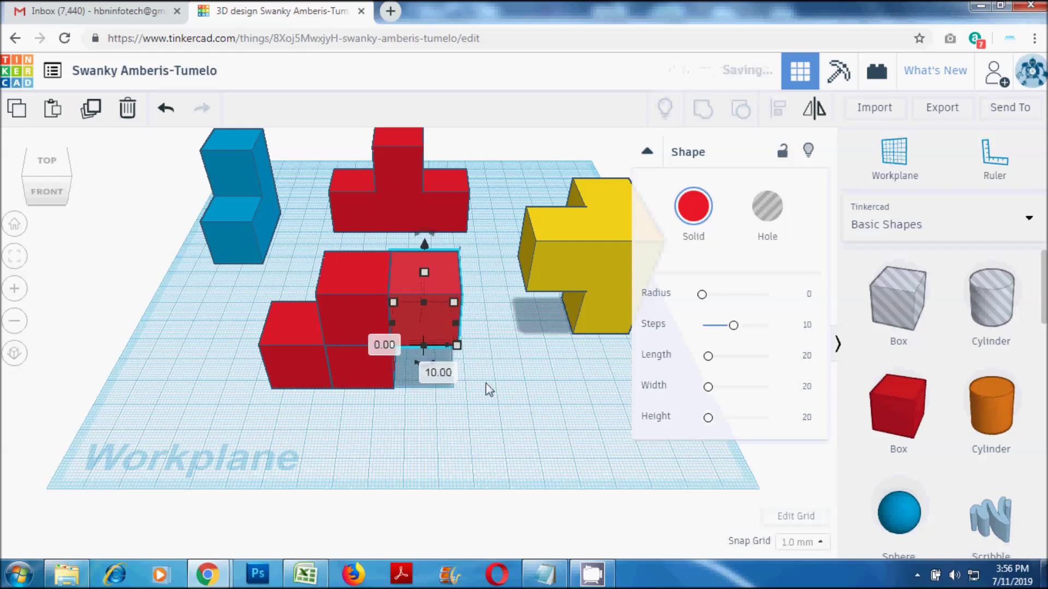
Step: Group the four boxes of the stepped shape into one piece and colour it green
{"action": "left_click_drag", "start_coordinate": [434, 418], "coordinate": [309, 283]}
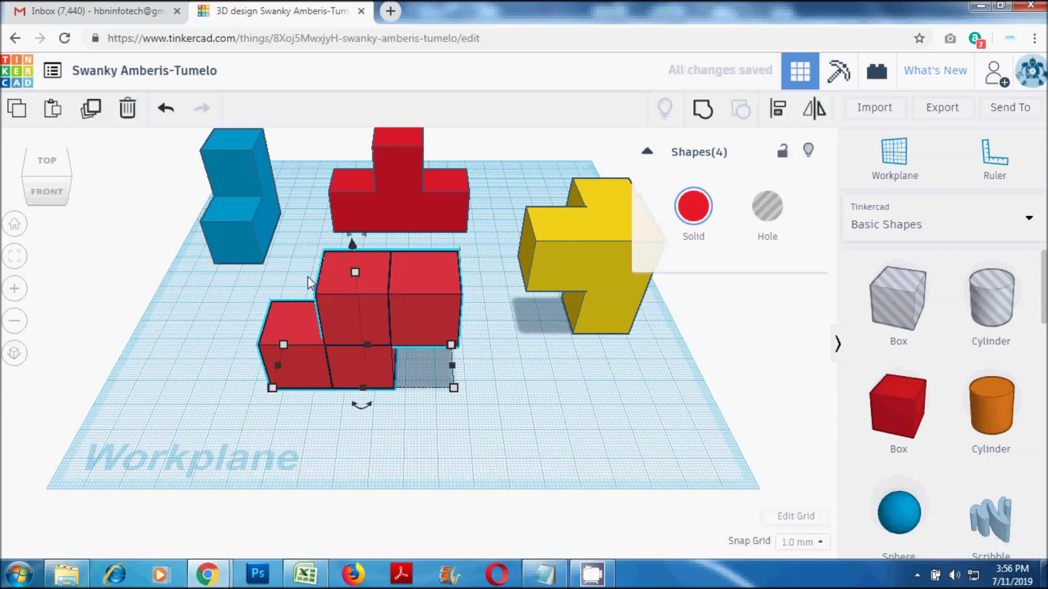
{"action": "key", "text": "ctrl+g"}
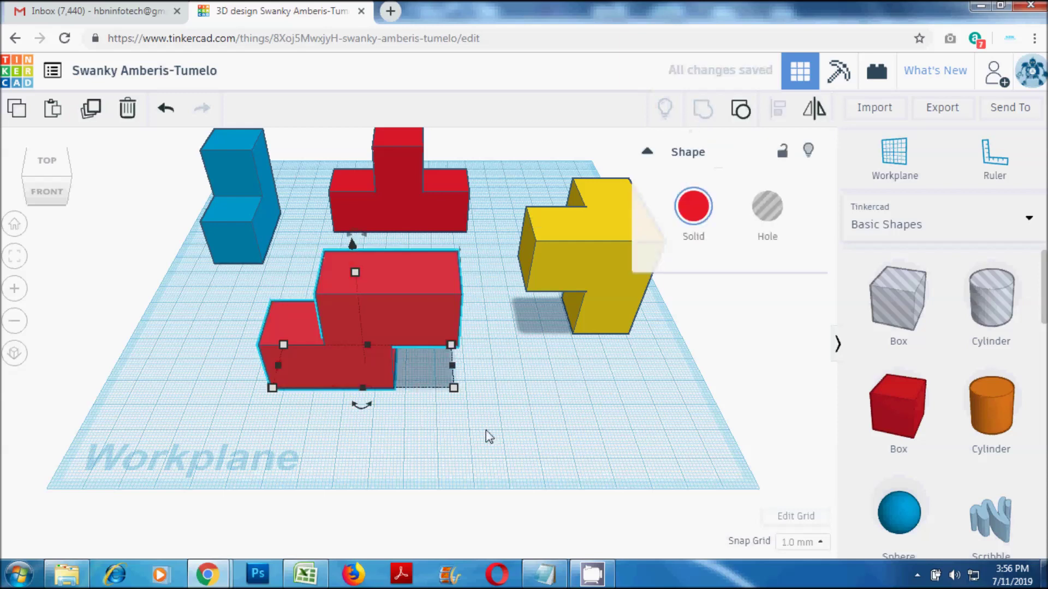
{"action": "left_click", "coordinate": [692, 215]}
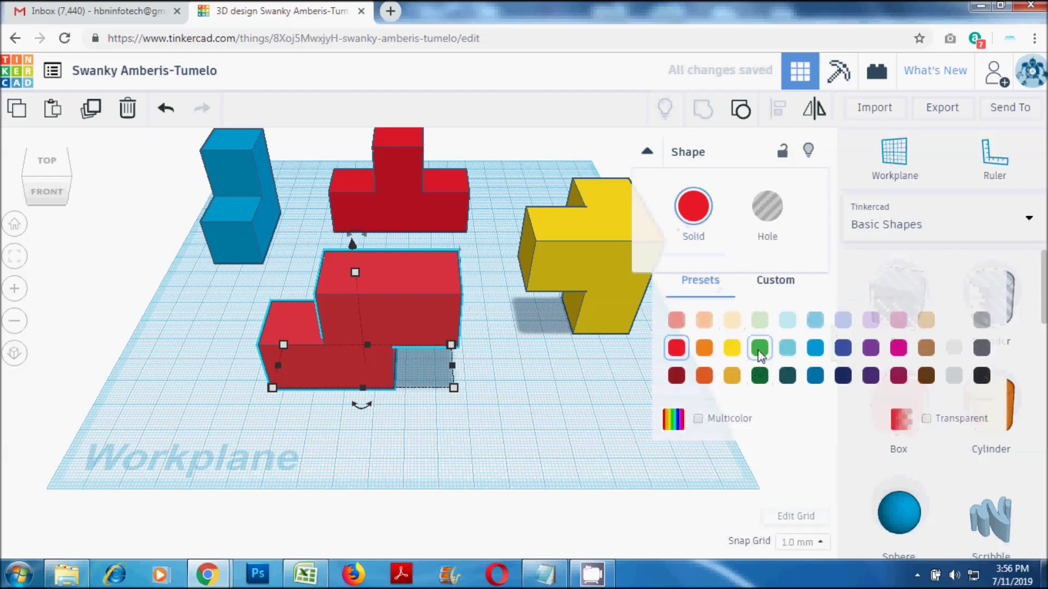
{"action": "left_click", "coordinate": [759, 350]}
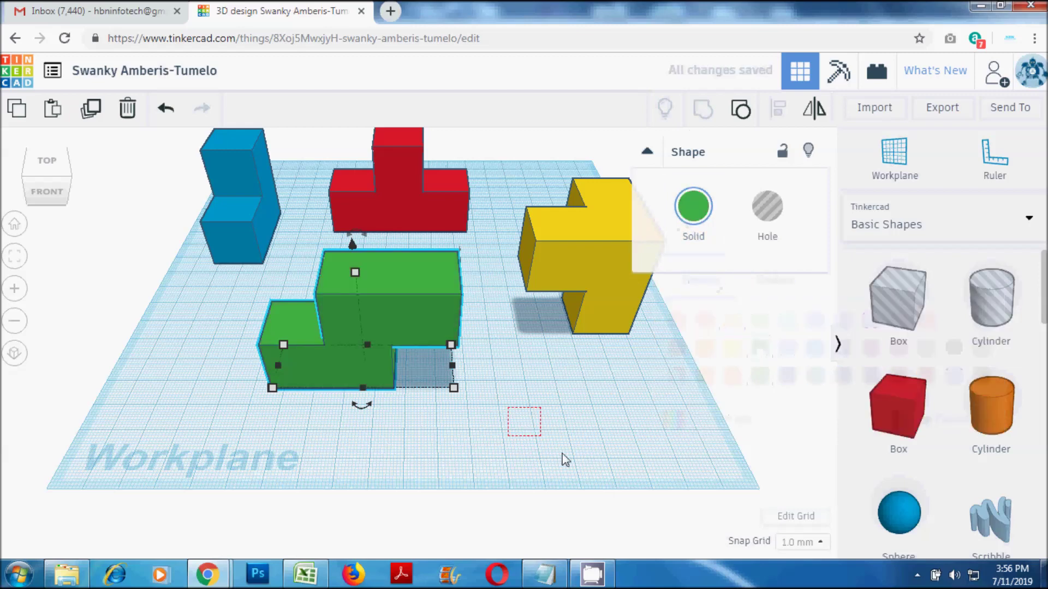
{"action": "left_click", "coordinate": [504, 317]}
Step: Move the red T piece 20 mm back and 6 mm right, and shift the green and yellow pieces toward the back of the workplane
{"action": "scroll", "coordinate": [523, 361], "scroll_direction": "up", "scroll_amount": 3}
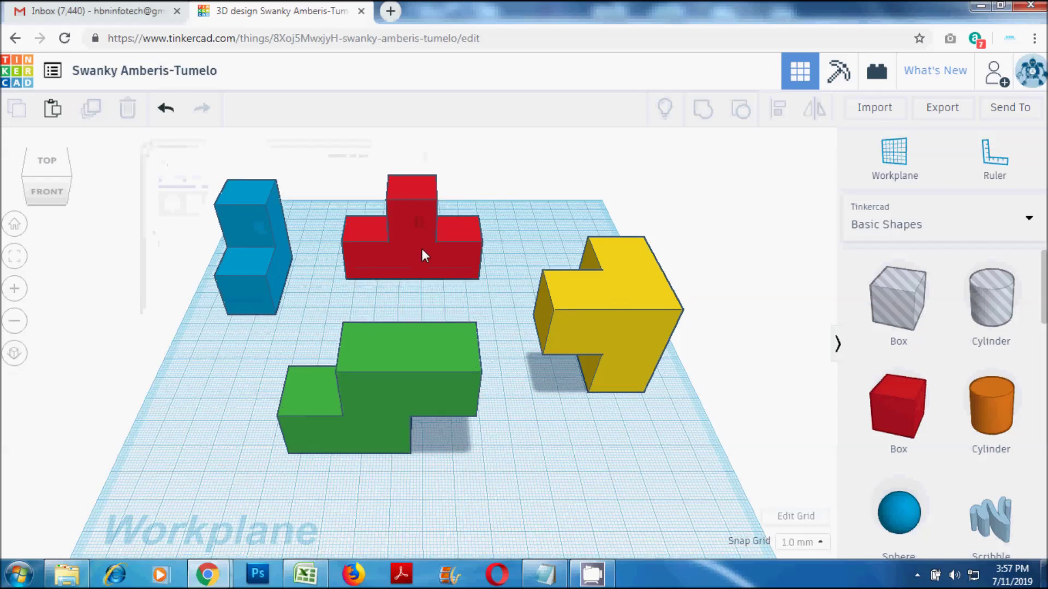
{"action": "left_click_drag", "start_coordinate": [418, 254], "coordinate": [429, 229]}
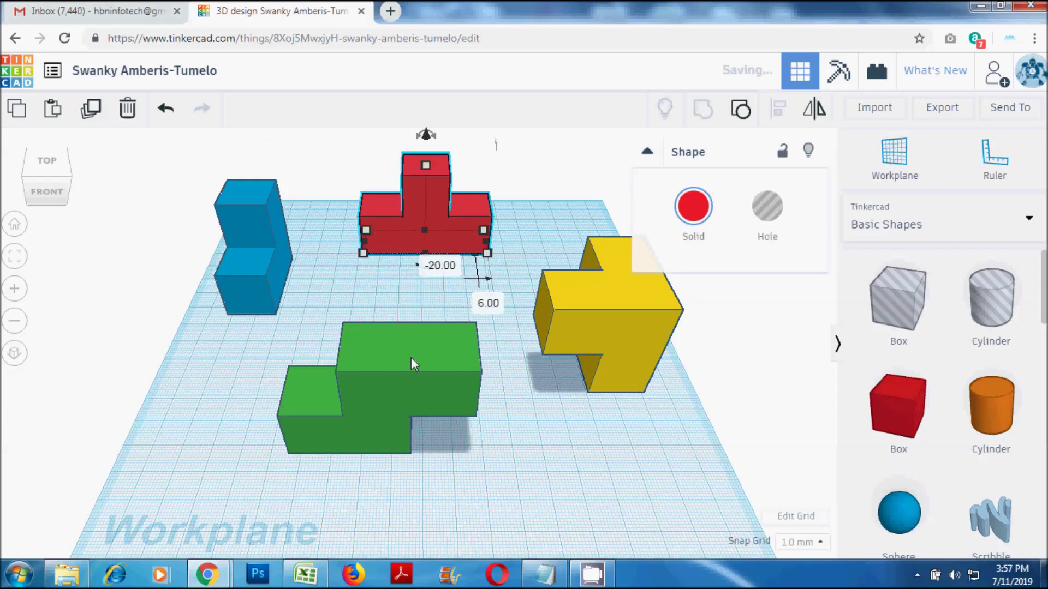
{"action": "left_click_drag", "start_coordinate": [411, 359], "coordinate": [431, 278]}
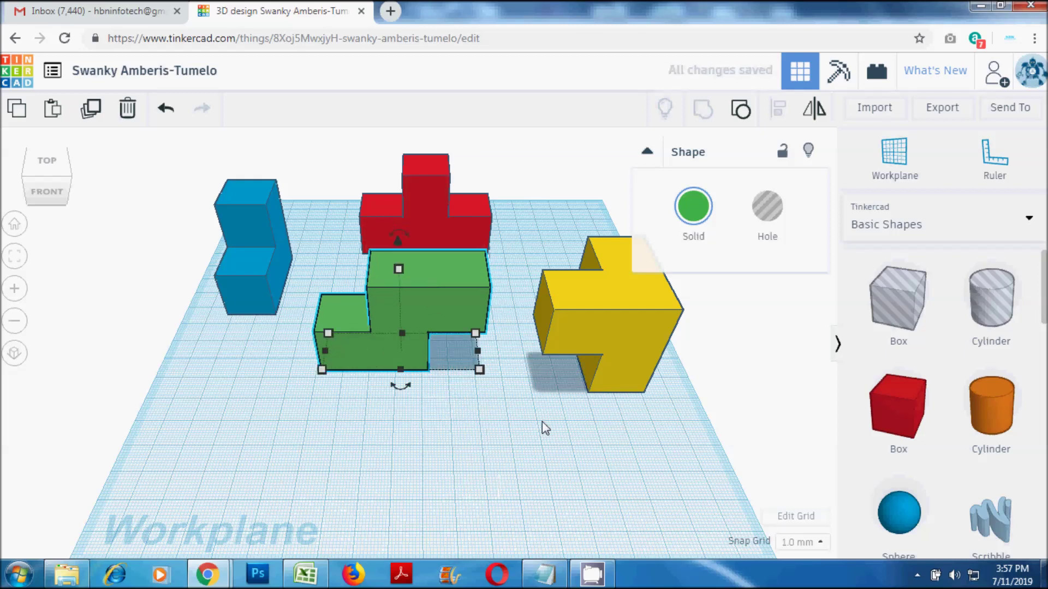
{"action": "left_click", "coordinate": [436, 494]}
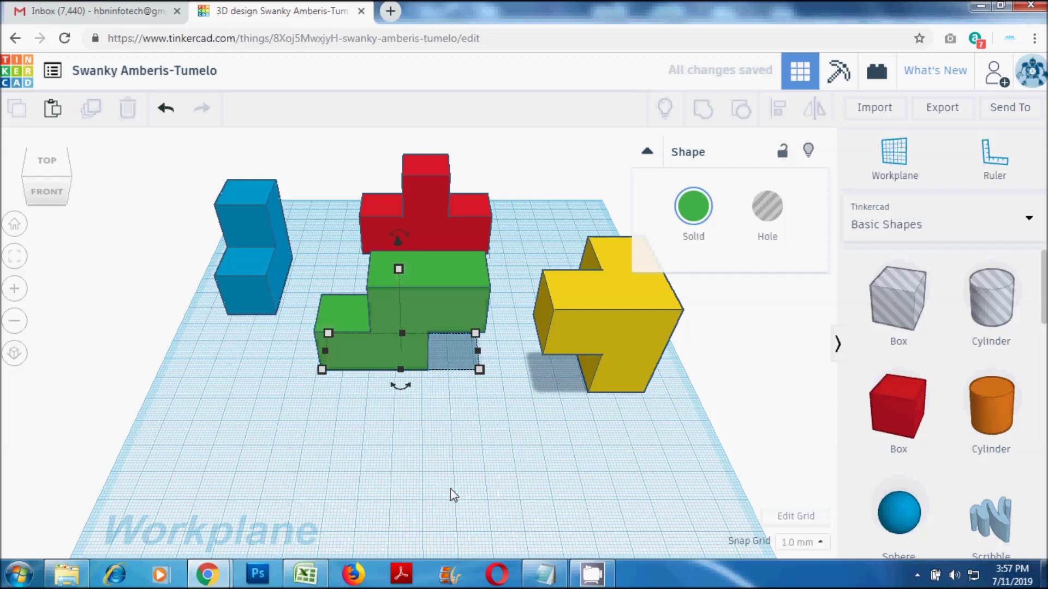
{"action": "left_click_drag", "start_coordinate": [607, 316], "coordinate": [577, 260]}
{"action": "left_click_drag", "start_coordinate": [448, 450], "coordinate": [507, 467]}
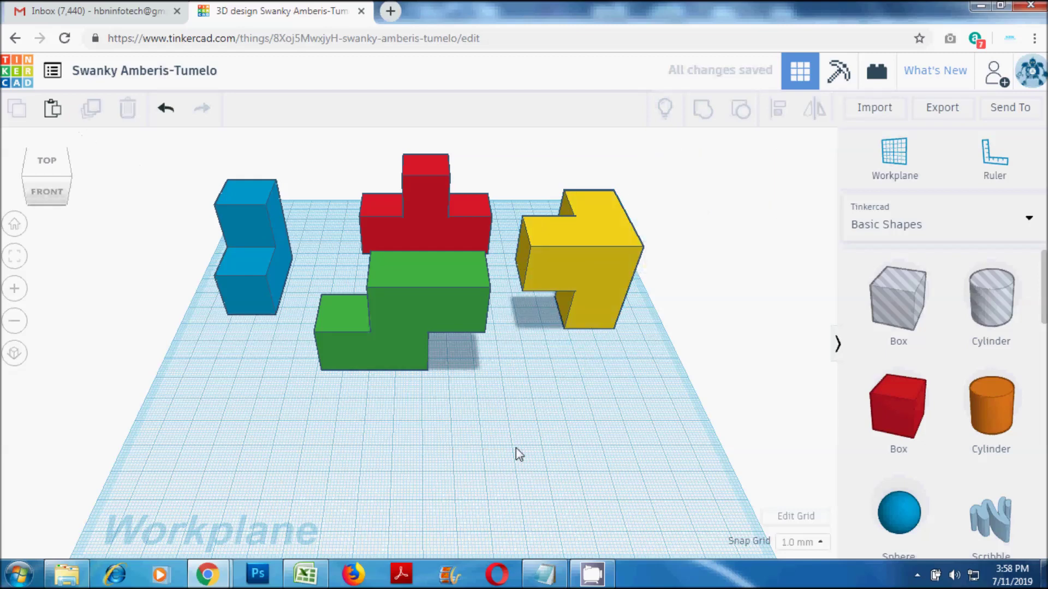
{"action": "middle_click_drag", "start_coordinate": [516, 450], "coordinate": [504, 402]}
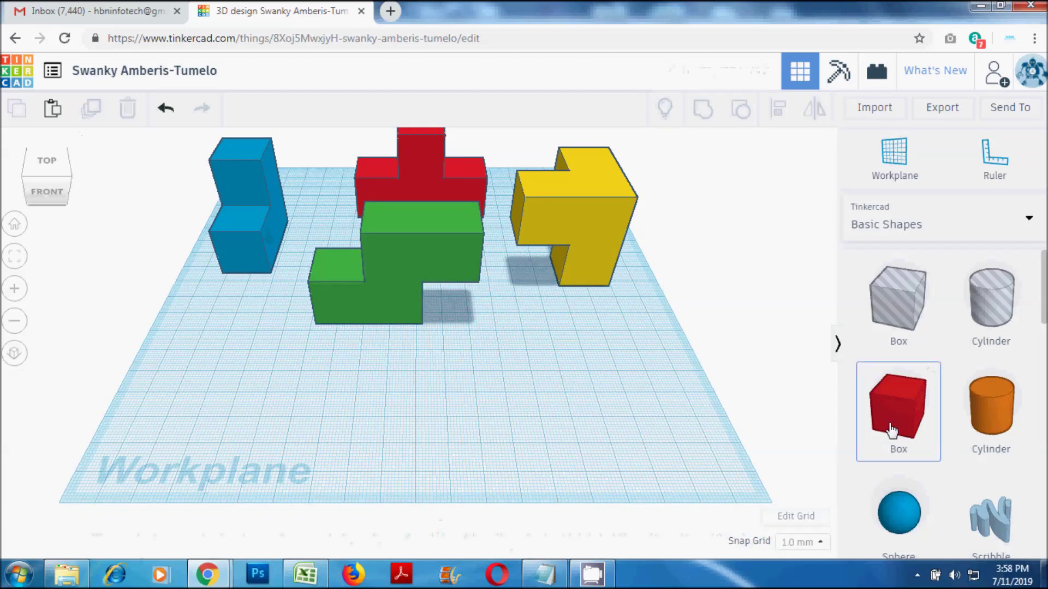
{"action": "left_click_drag", "start_coordinate": [800, 435], "coordinate": [179, 391]}
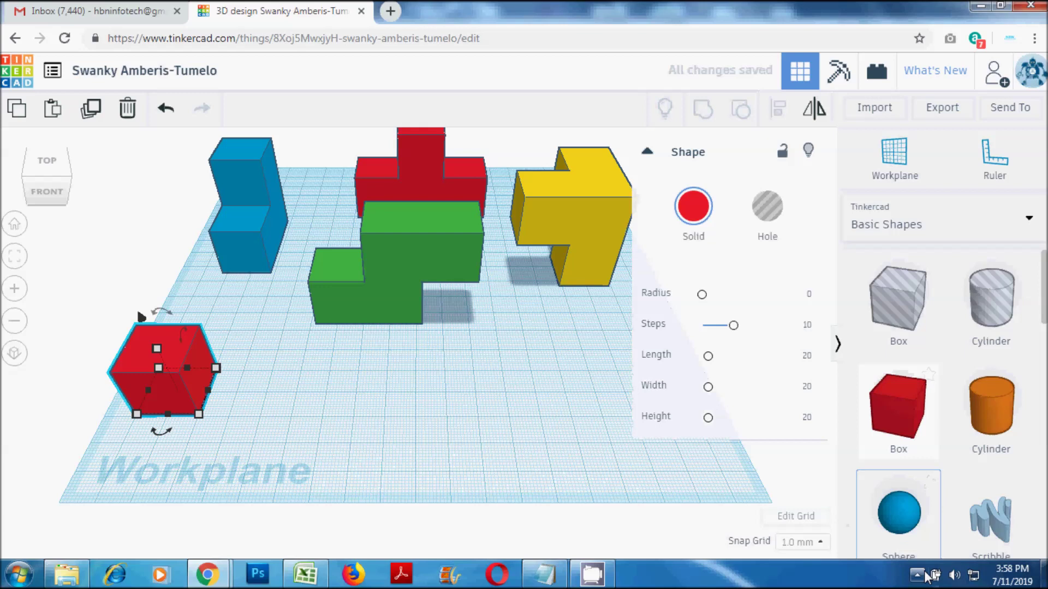
{"action": "key", "text": "ctrl+z"}
Step: Place a 20 mm red box near the workplane's front left corner and stack a copy, raised 20 mm, directly on top of it
{"action": "left_click_drag", "start_coordinate": [832, 441], "coordinate": [165, 422]}
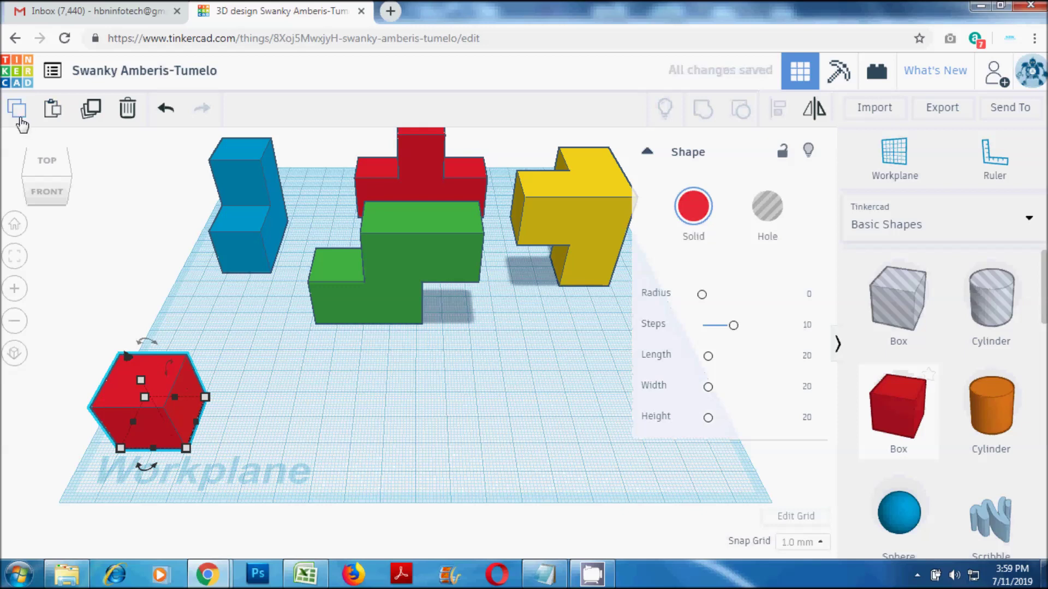
{"action": "left_click", "coordinate": [52, 111]}
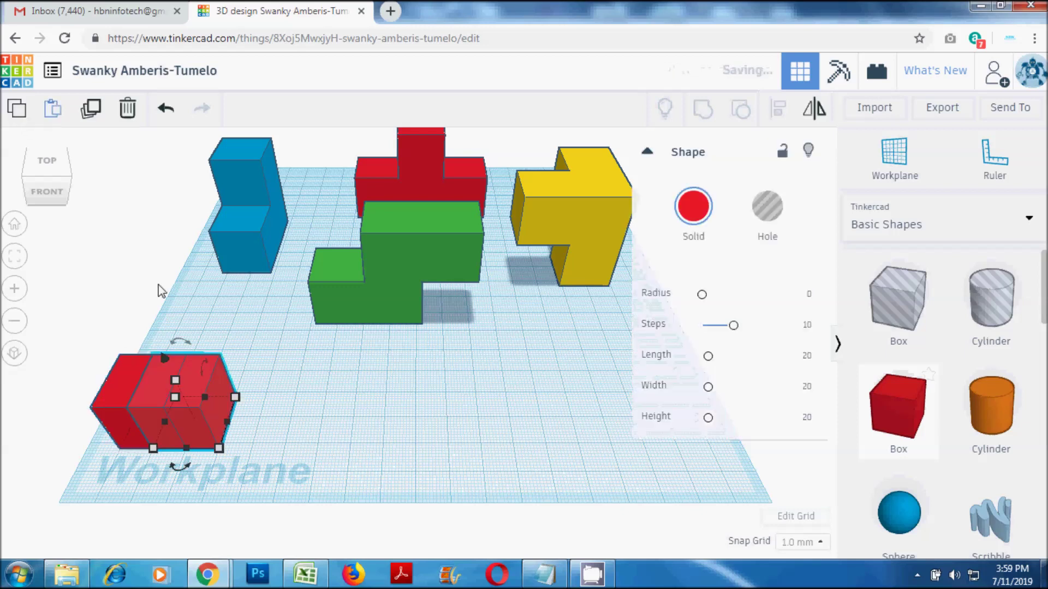
{"action": "left_click_drag", "start_coordinate": [163, 357], "coordinate": [124, 305]}
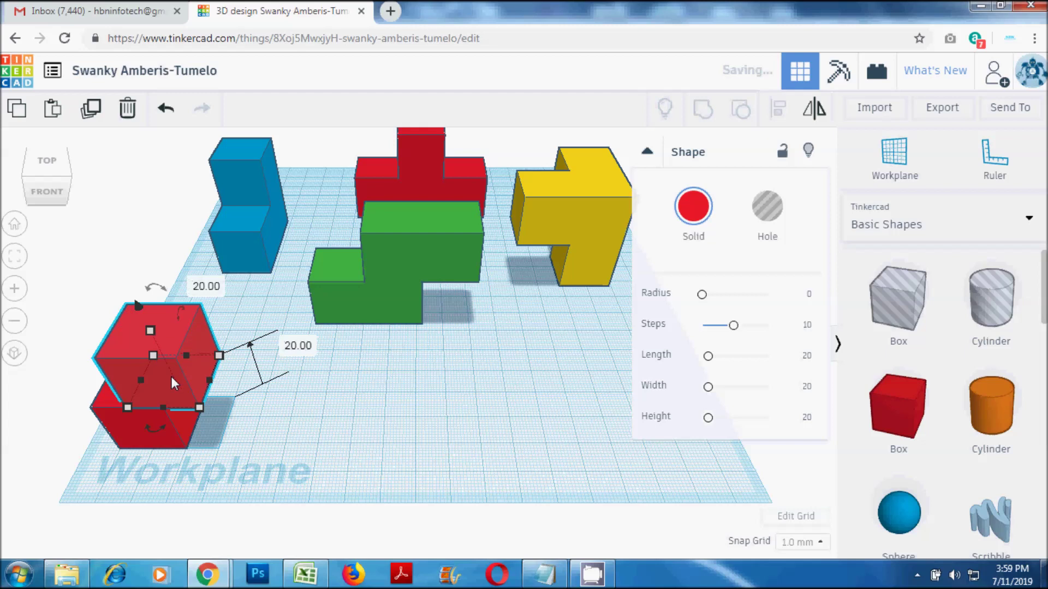
{"action": "left_click_drag", "start_coordinate": [172, 386], "coordinate": [136, 386]}
Step: Copy the upper box and place the copy directly behind it at the same height
{"action": "left_click", "coordinate": [17, 109]}
{"action": "left_click", "coordinate": [54, 110]}
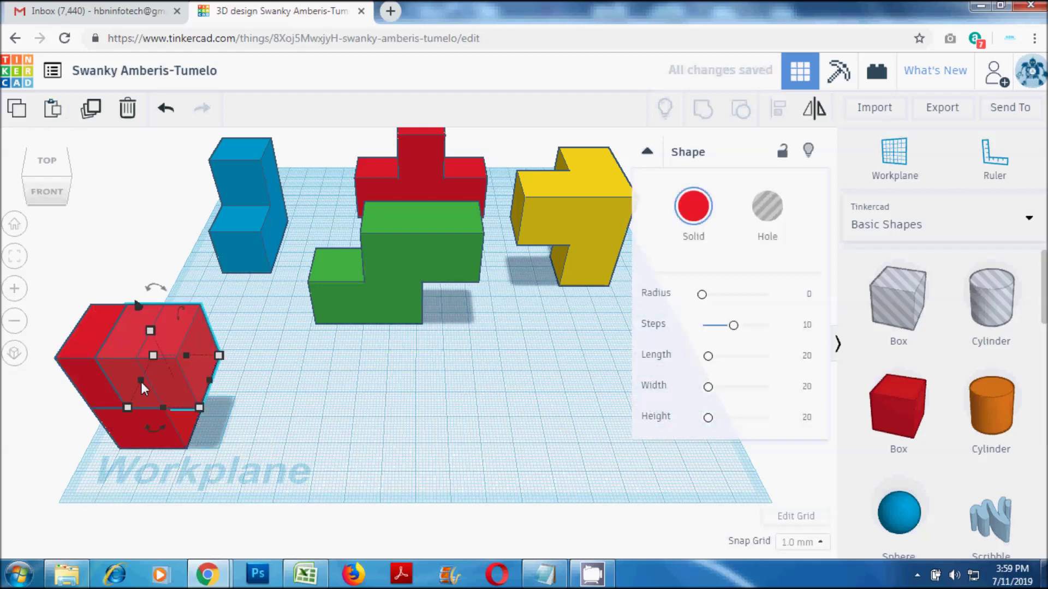
{"action": "left_click_drag", "start_coordinate": [195, 338], "coordinate": [184, 291]}
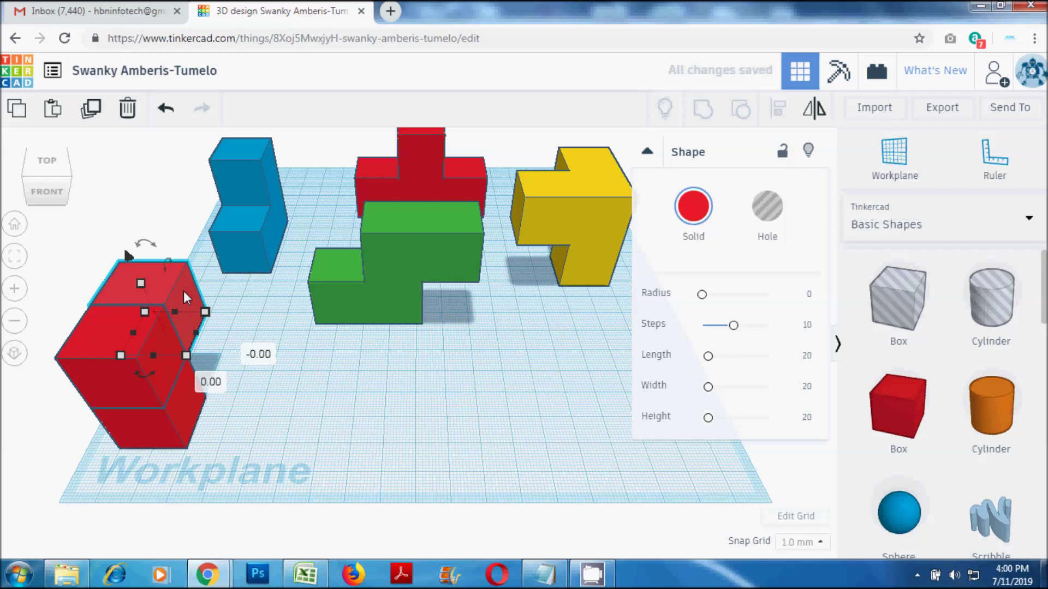
Step: Copy the bottom red box and place the copy directly to its right on the workplane
{"action": "left_click", "coordinate": [176, 416]}
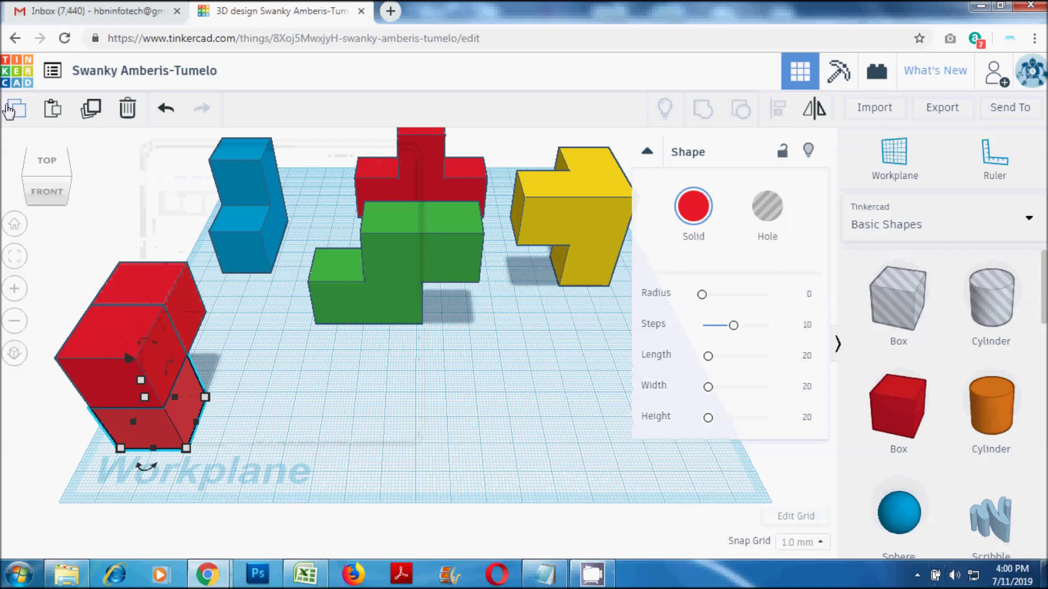
{"action": "left_click", "coordinate": [51, 112]}
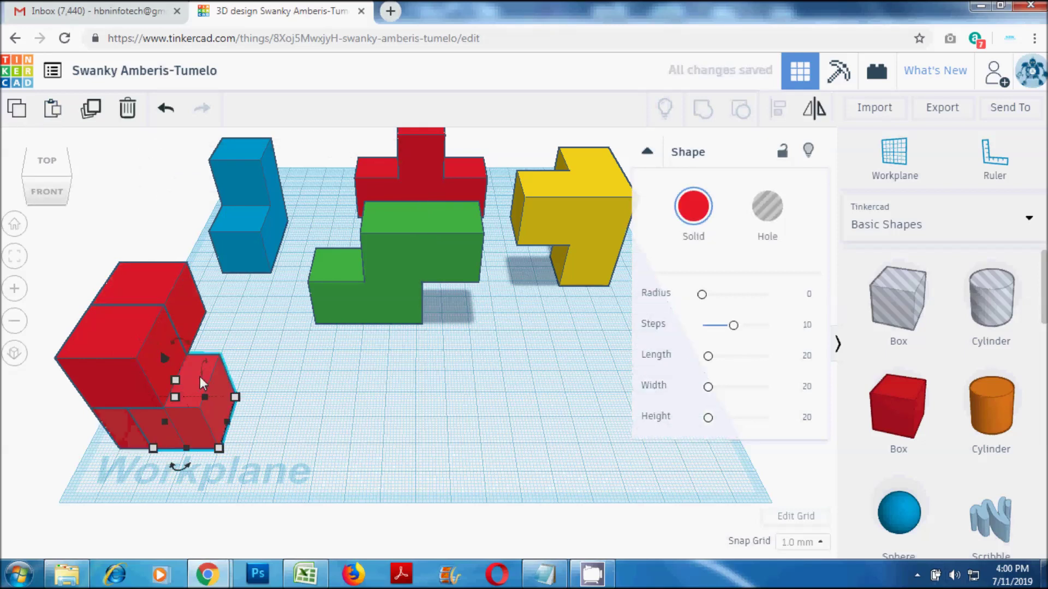
{"action": "left_click_drag", "start_coordinate": [198, 421], "coordinate": [232, 421]}
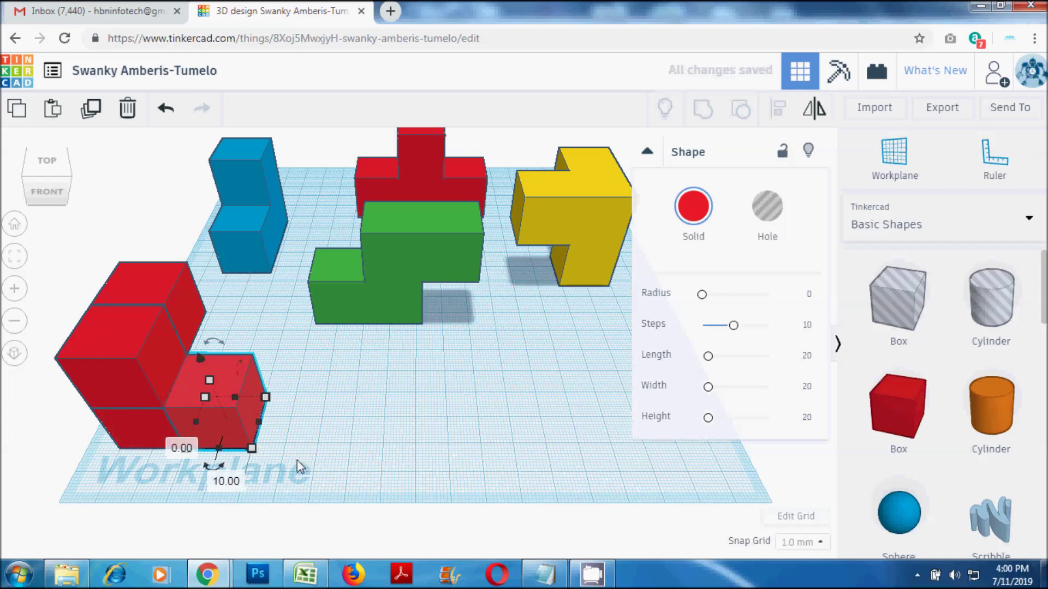
Step: Group the four red boxes at the workplane's front left corner into one piece and colour it light teal
{"action": "left_click_drag", "start_coordinate": [286, 479], "coordinate": [107, 298]}
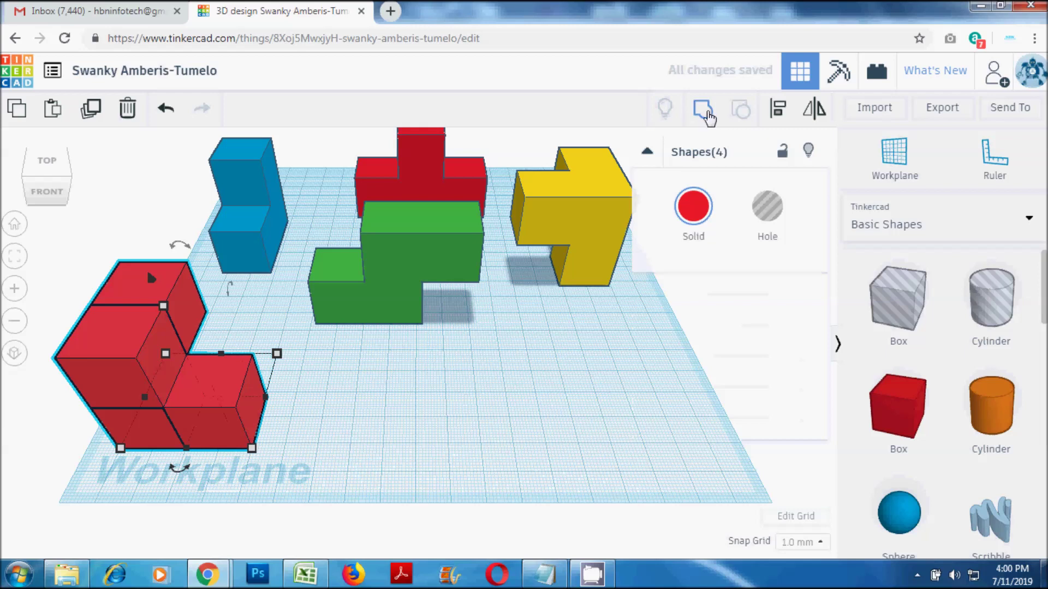
{"action": "left_click", "coordinate": [704, 112]}
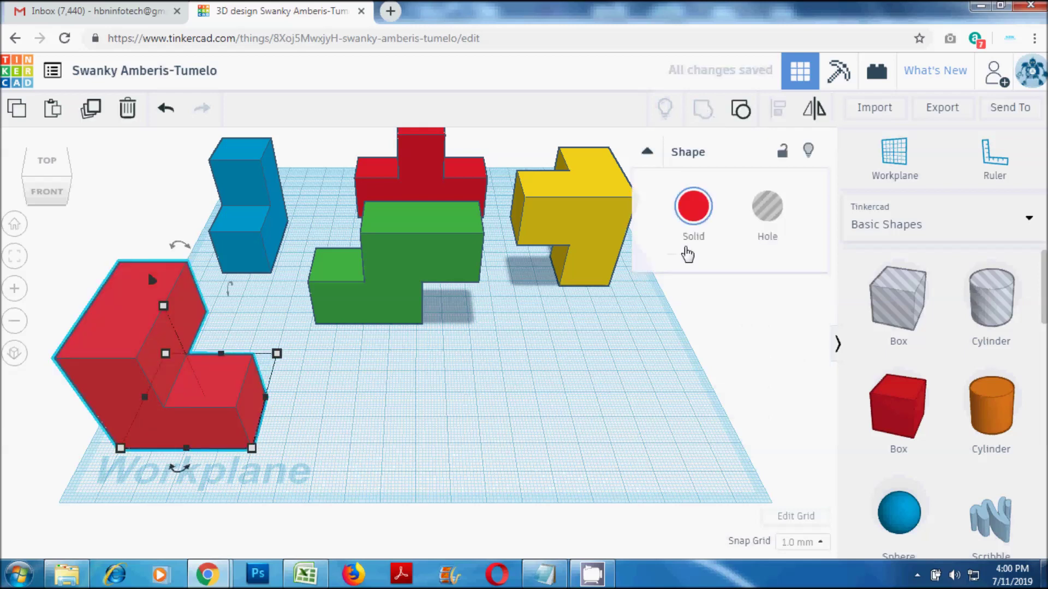
{"action": "left_click", "coordinate": [694, 213]}
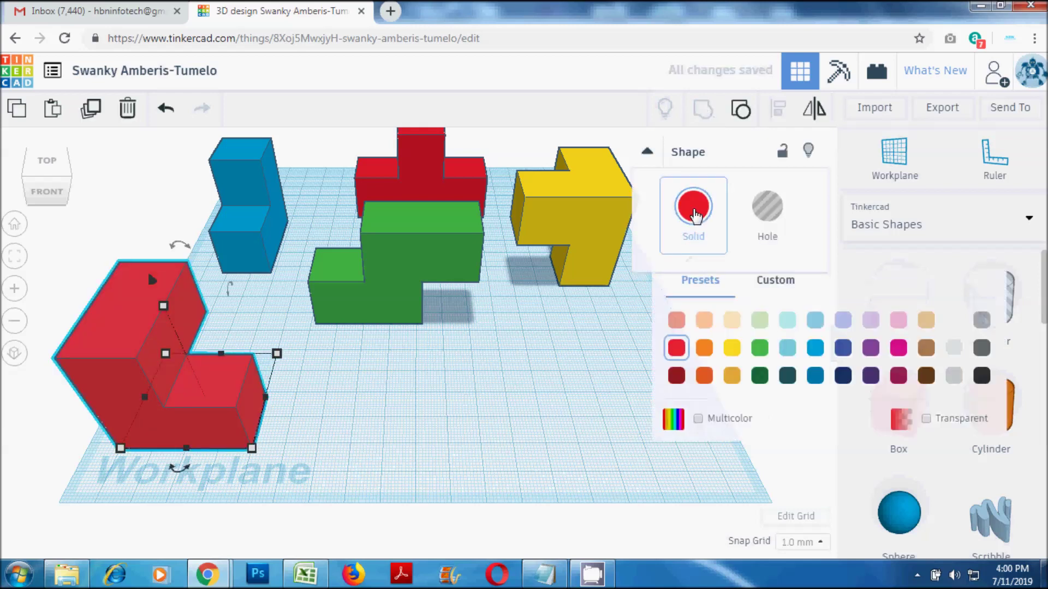
{"action": "left_click", "coordinate": [788, 348]}
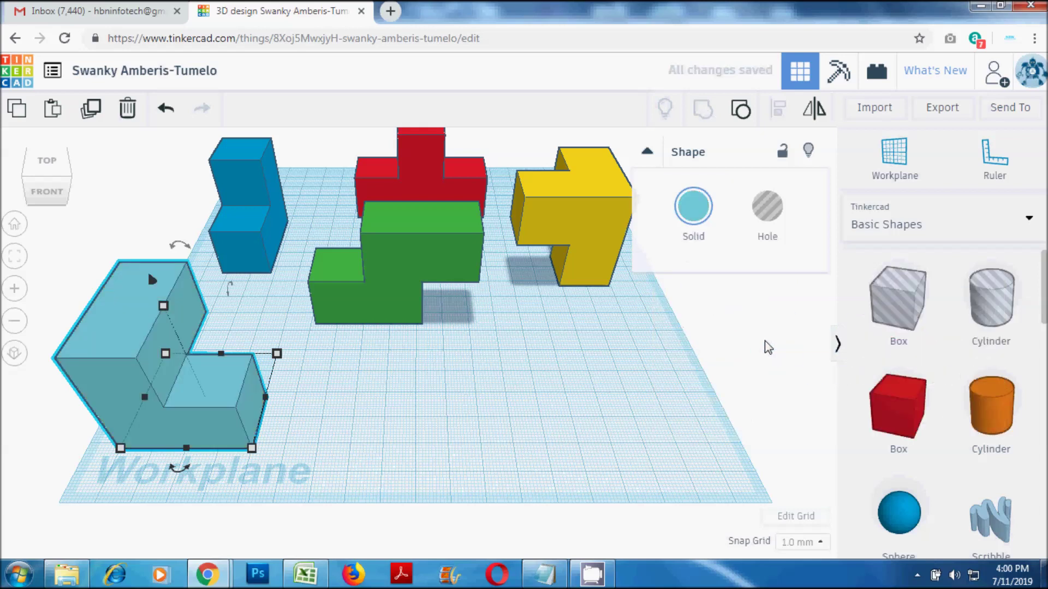
{"action": "left_click", "coordinate": [553, 453]}
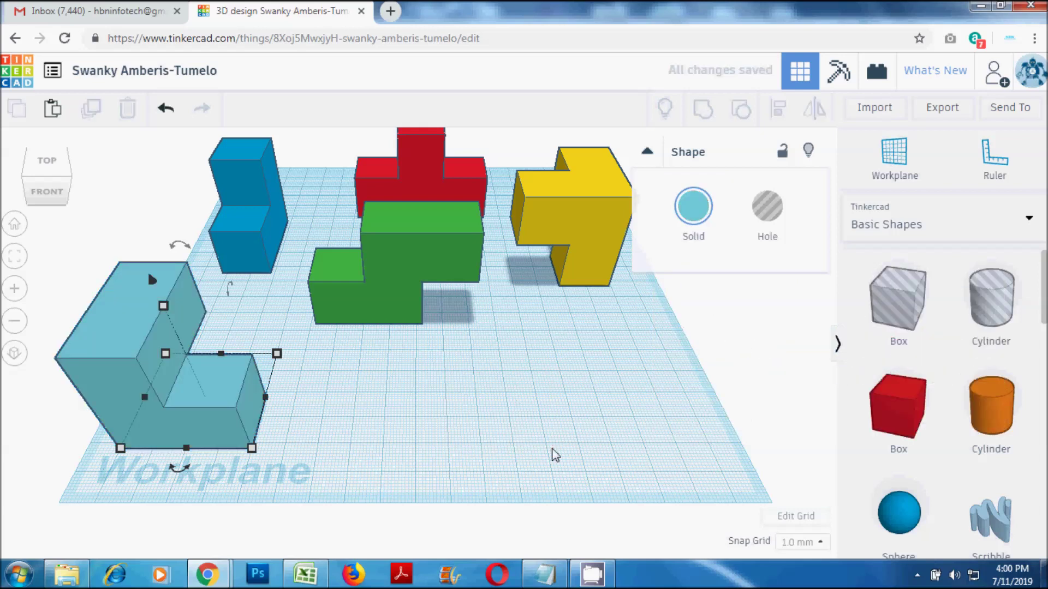
Step: Recolour the front left grouped piece purple
{"action": "left_click", "coordinate": [184, 390]}
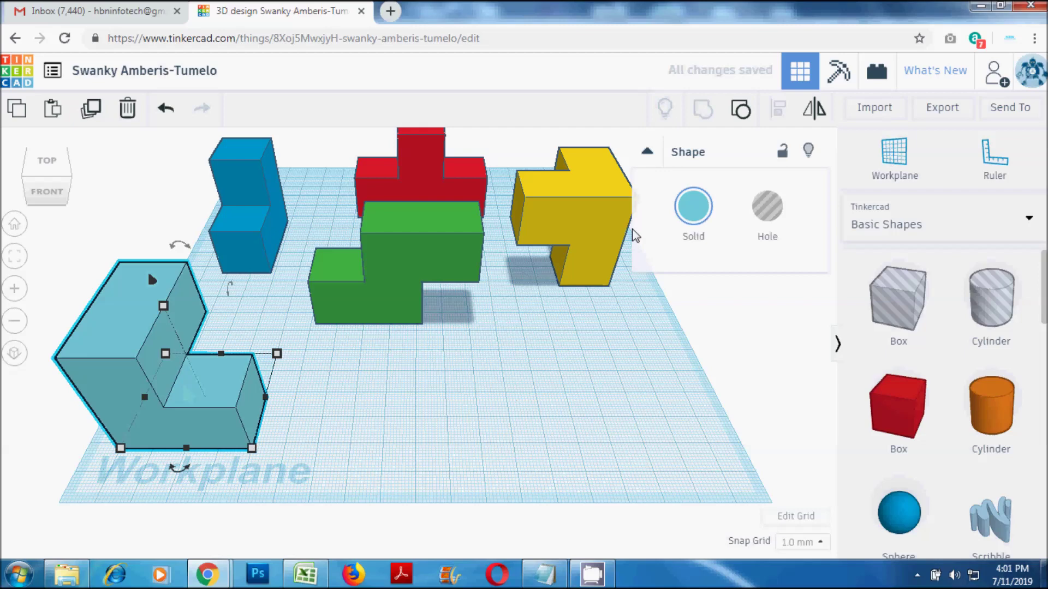
{"action": "left_click", "coordinate": [693, 206]}
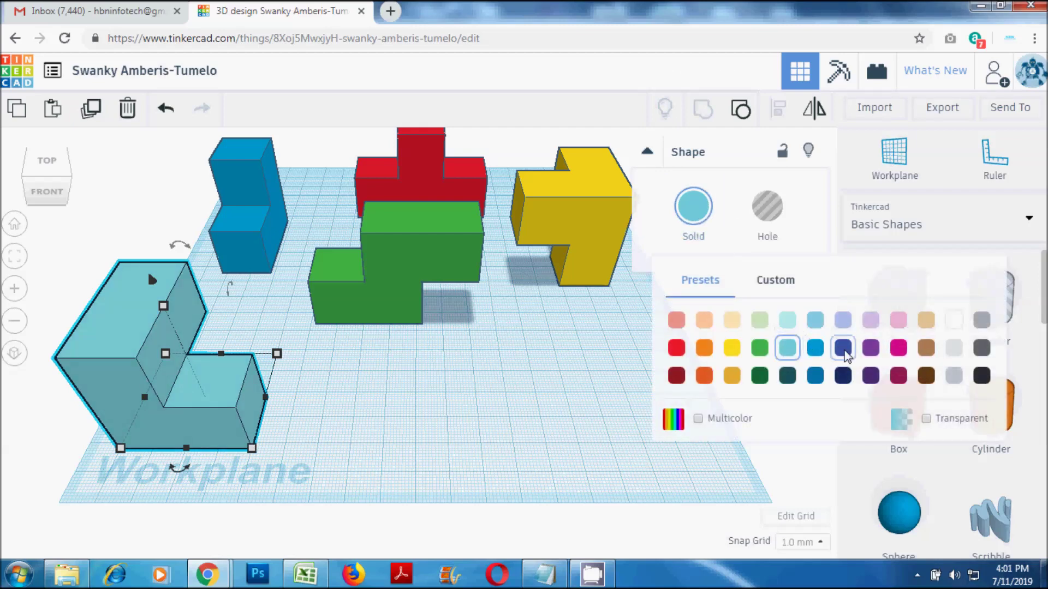
{"action": "left_click", "coordinate": [871, 348]}
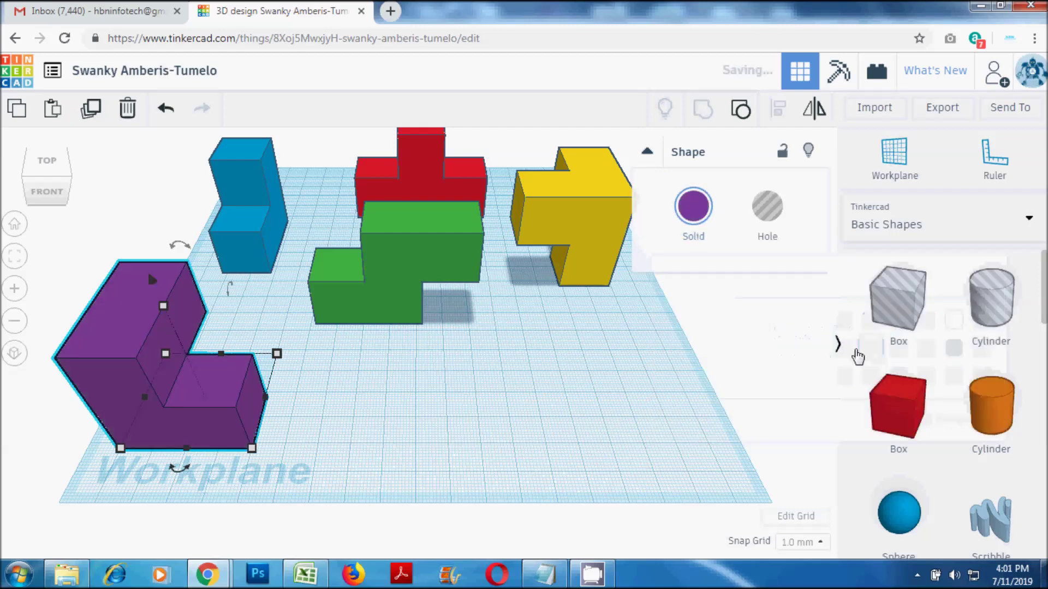
{"action": "left_click_drag", "start_coordinate": [377, 369], "coordinate": [479, 424]}
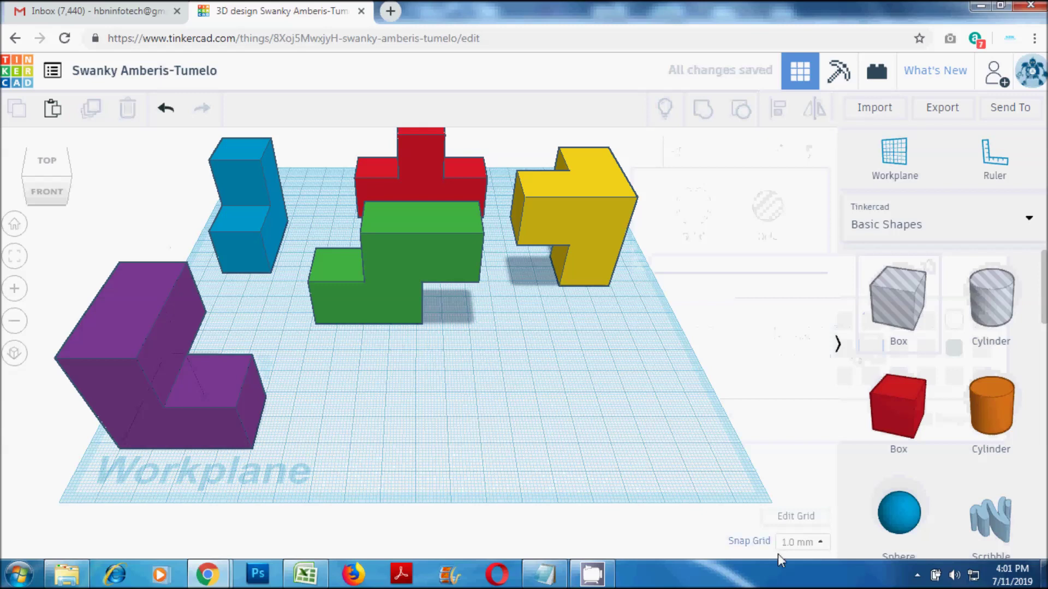
Step: Place a 20 mm red box near the workplane's front middle and add two copies to its right, forming a row of three
{"action": "left_click_drag", "start_coordinate": [898, 406], "coordinate": [365, 452]}
{"action": "left_click", "coordinate": [17, 109]}
{"action": "left_click", "coordinate": [52, 109]}
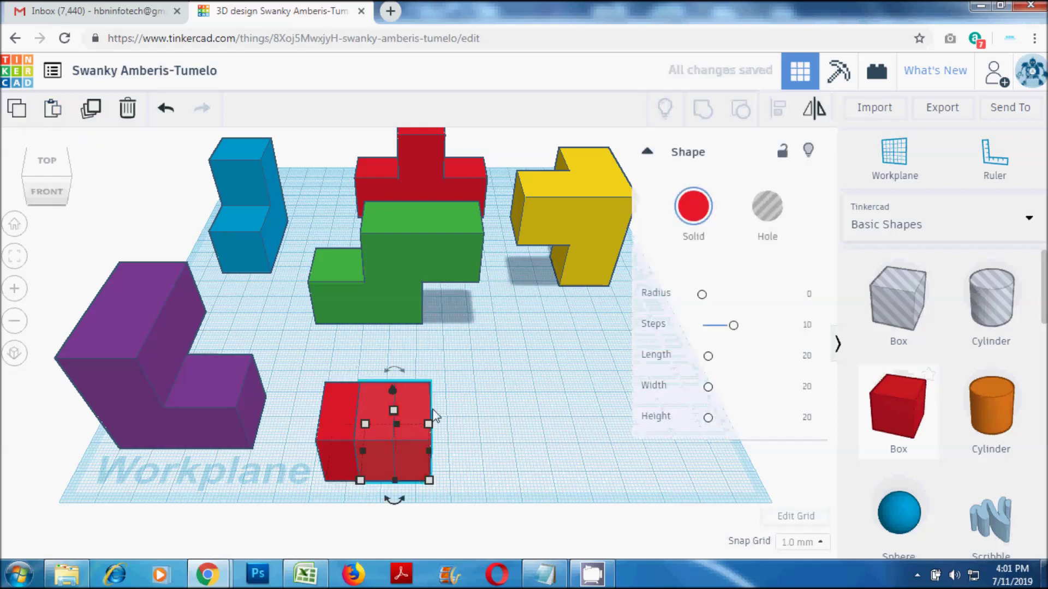
{"action": "left_click_drag", "start_coordinate": [409, 395], "coordinate": [444, 394]}
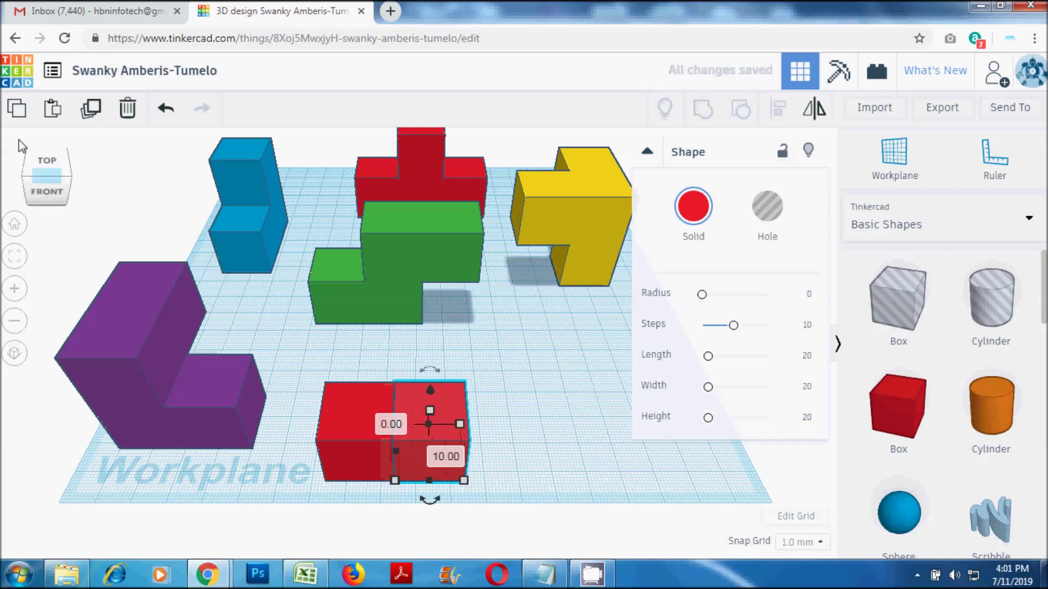
{"action": "left_click", "coordinate": [53, 109]}
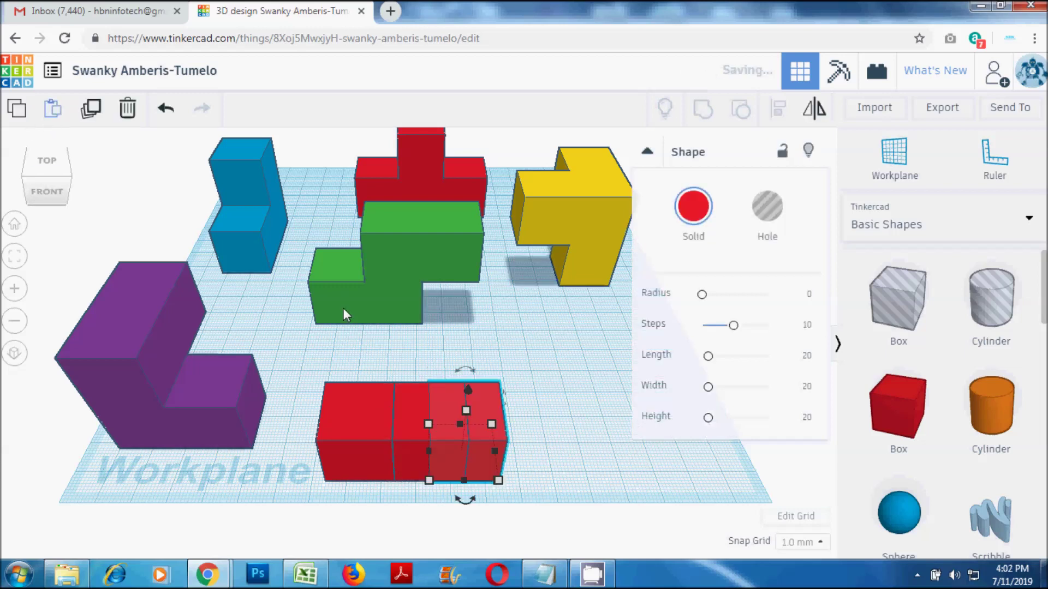
{"action": "left_click_drag", "start_coordinate": [487, 395], "coordinate": [522, 394]}
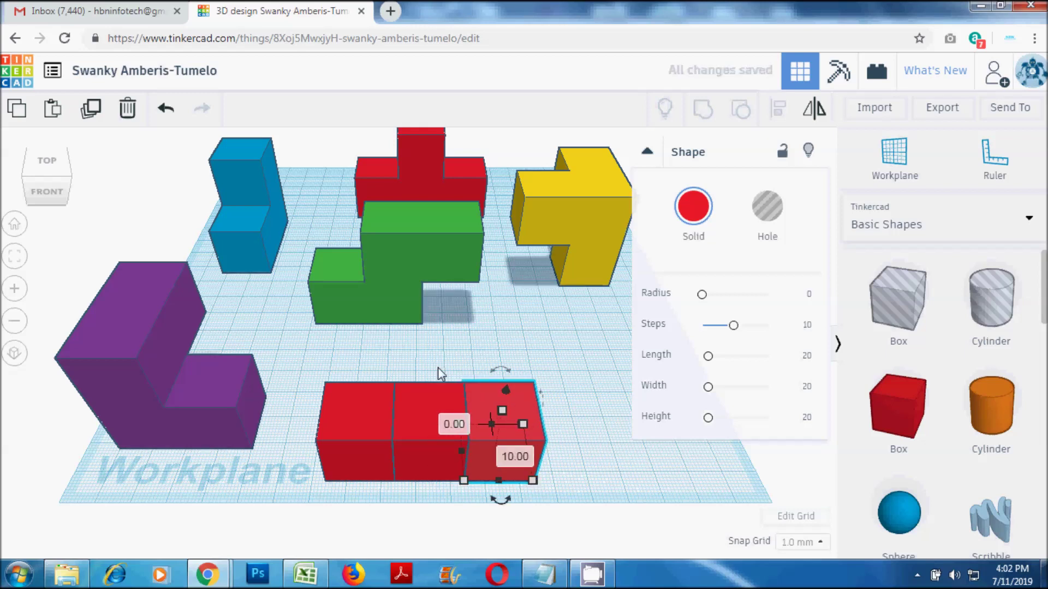
Step: Copy the rightmost box of the row and place the copy directly behind it
{"action": "left_click", "coordinate": [16, 112]}
{"action": "left_click", "coordinate": [52, 111]}
{"action": "left_click_drag", "start_coordinate": [568, 407], "coordinate": [521, 355]}
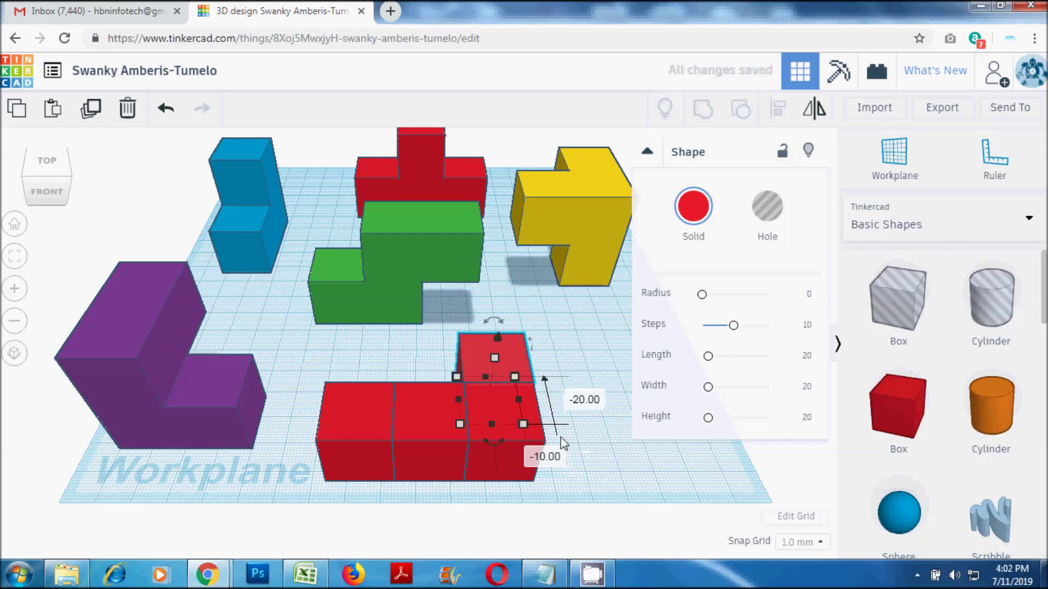
Step: Group the four boxes of the L shape into one piece and colour it magenta
{"action": "left_click_drag", "start_coordinate": [601, 494], "coordinate": [394, 367]}
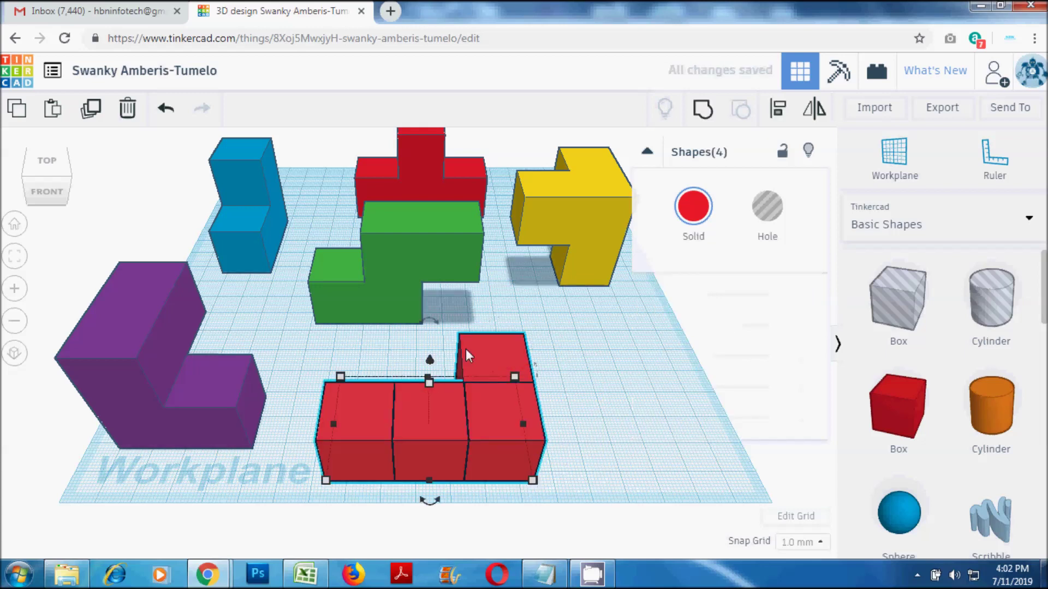
{"action": "left_click", "coordinate": [705, 117]}
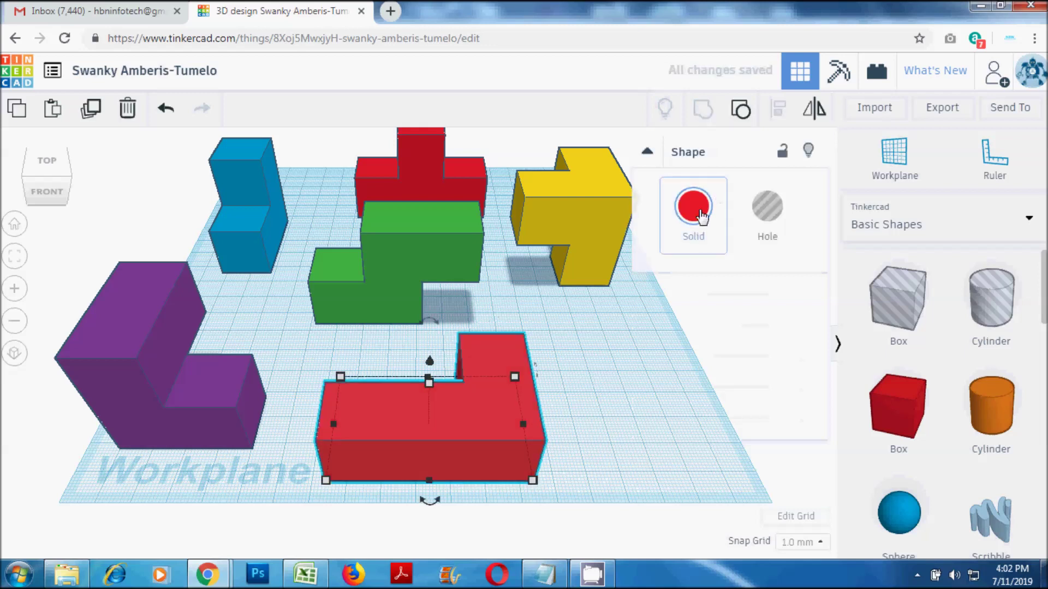
{"action": "left_click", "coordinate": [702, 216]}
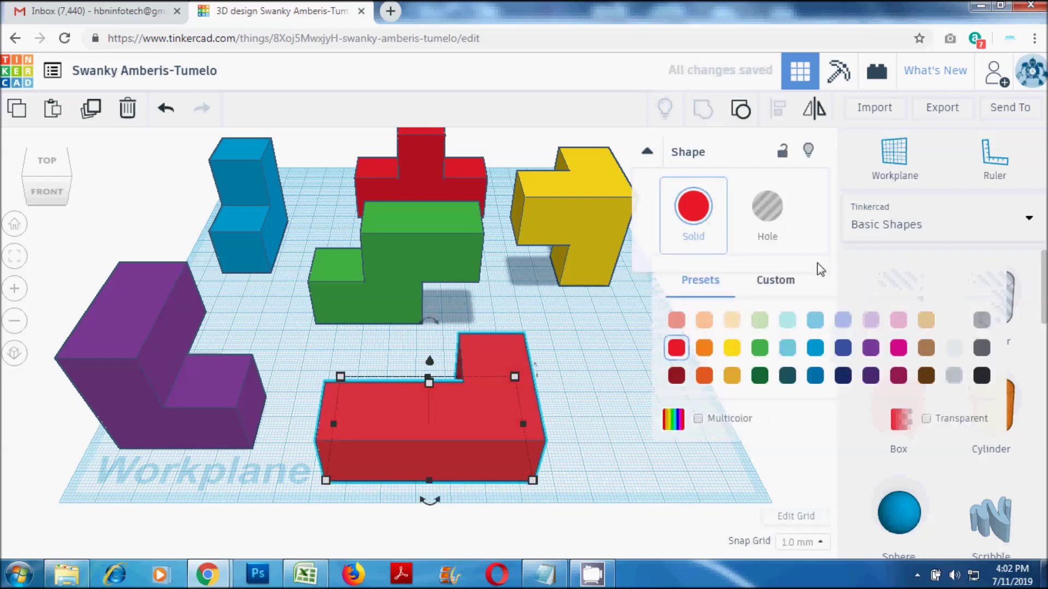
{"action": "left_click", "coordinate": [898, 348]}
{"action": "left_click_drag", "start_coordinate": [609, 381], "coordinate": [657, 434]}
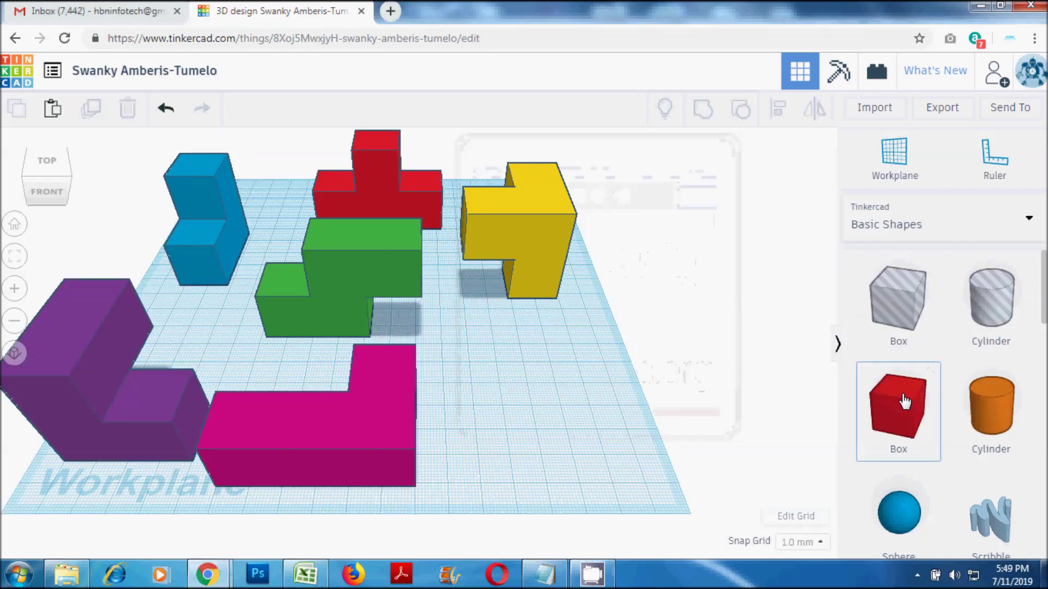
Step: Place a 20 mm red box to the right of the magenta piece and position a copy directly in front of it
{"action": "left_click_drag", "start_coordinate": [904, 403], "coordinate": [492, 373]}
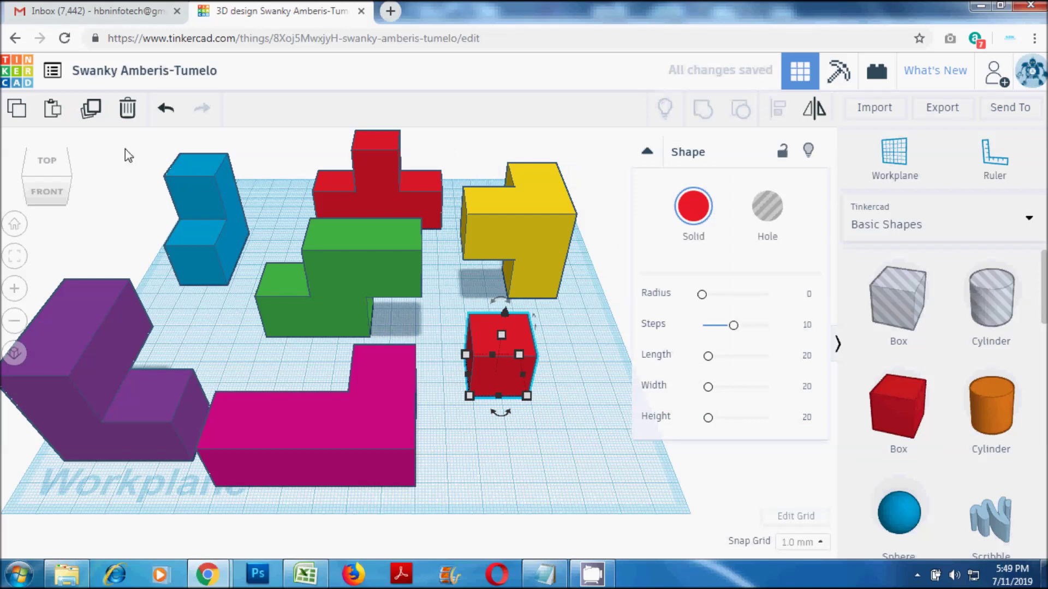
{"action": "left_click", "coordinate": [54, 111]}
{"action": "left_click_drag", "start_coordinate": [550, 336], "coordinate": [529, 378]}
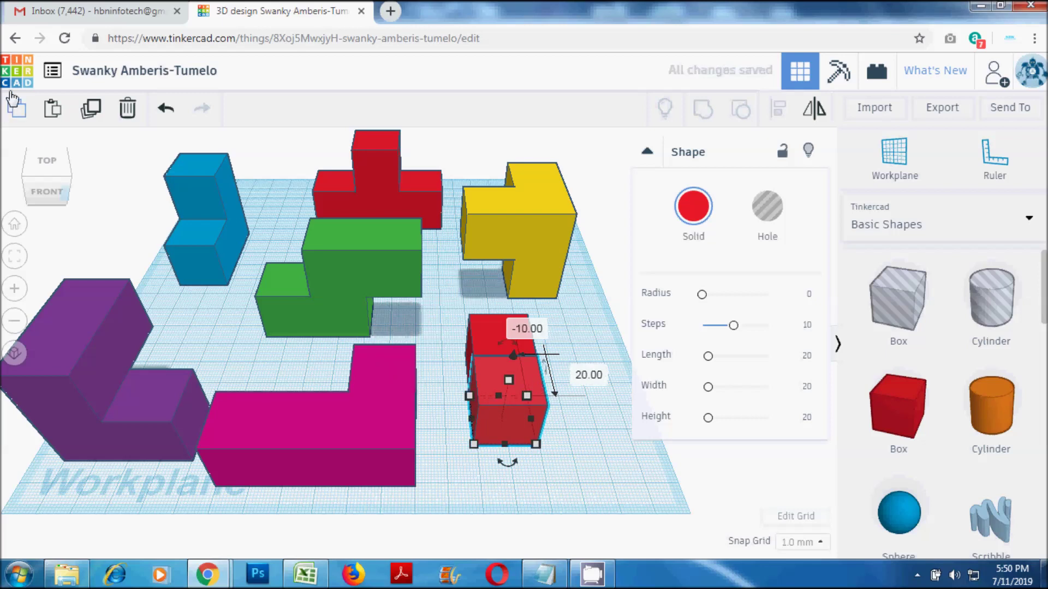
Step: Copy the front red box and place the copy directly to its right
{"action": "left_click", "coordinate": [27, 116]}
{"action": "left_click", "coordinate": [53, 109]}
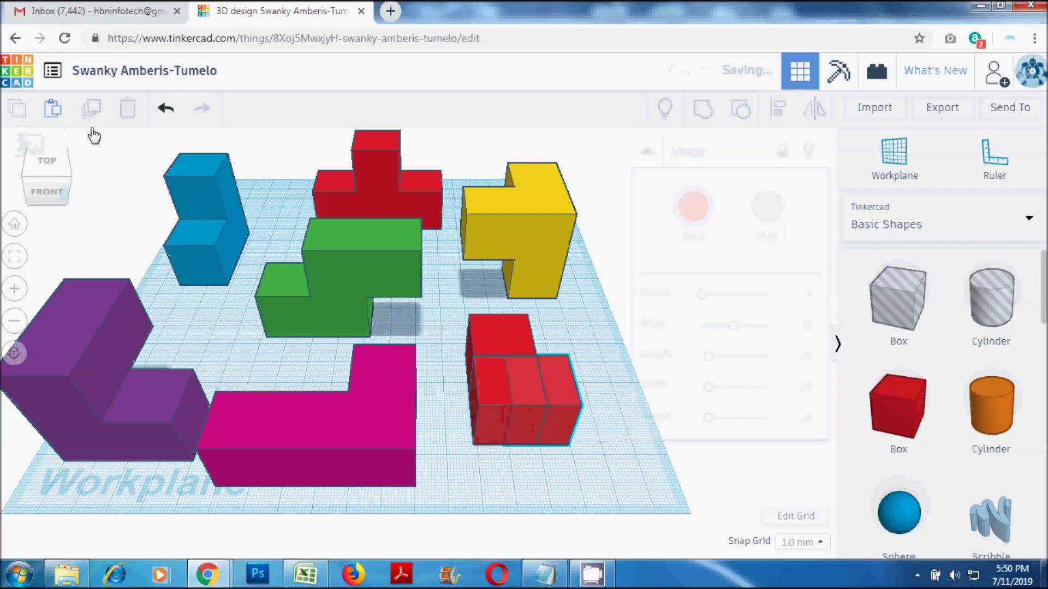
{"action": "left_click_drag", "start_coordinate": [559, 376], "coordinate": [591, 377]}
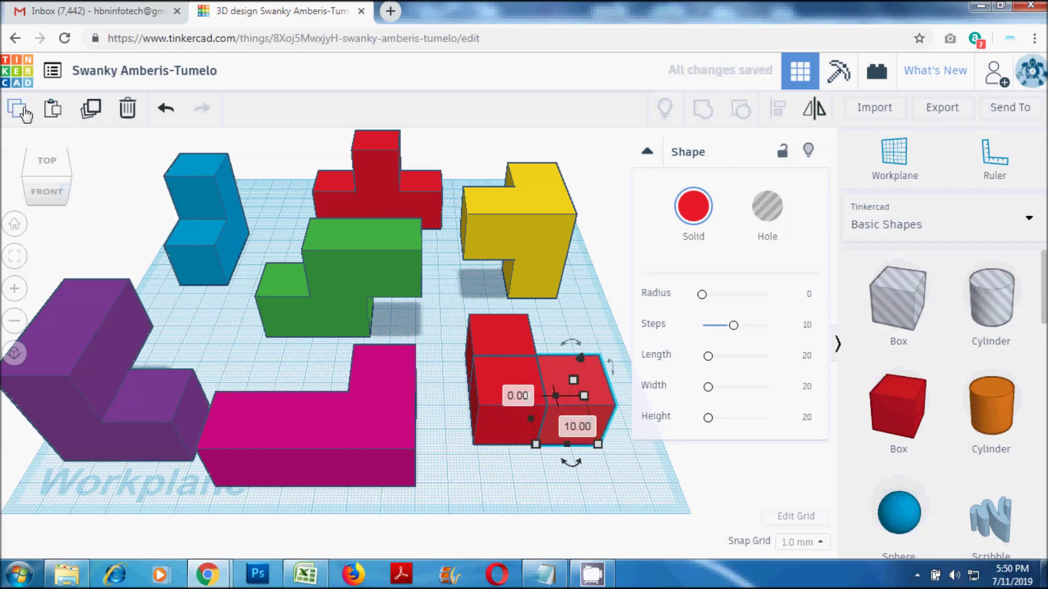
Step: Copy the rightmost box, align the copy with it, and lower the copy 20 mm so it sits directly underneath
{"action": "left_click", "coordinate": [53, 110]}
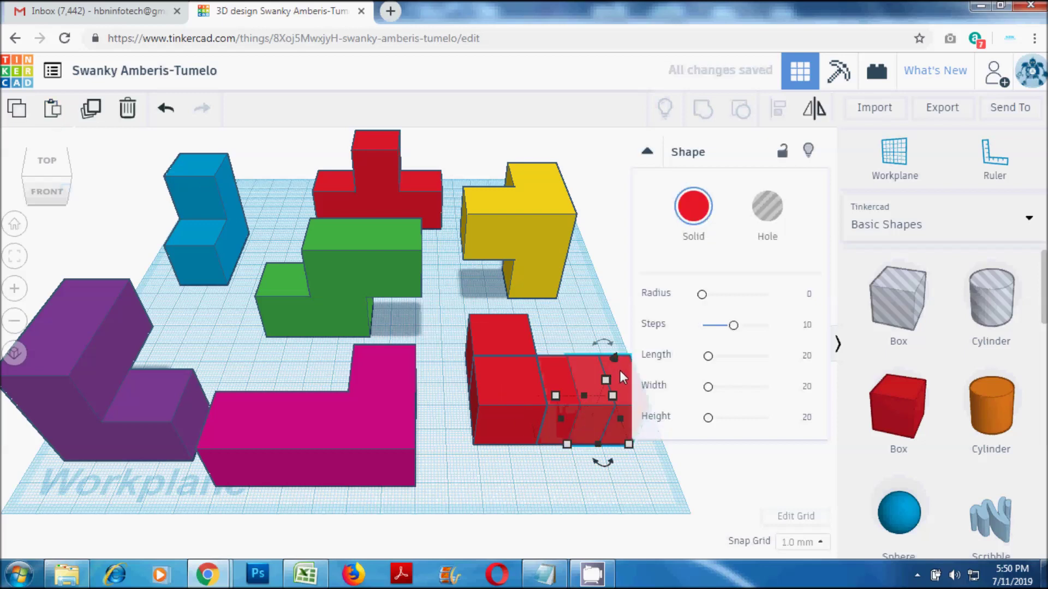
{"action": "left_click_drag", "start_coordinate": [621, 371], "coordinate": [588, 370]}
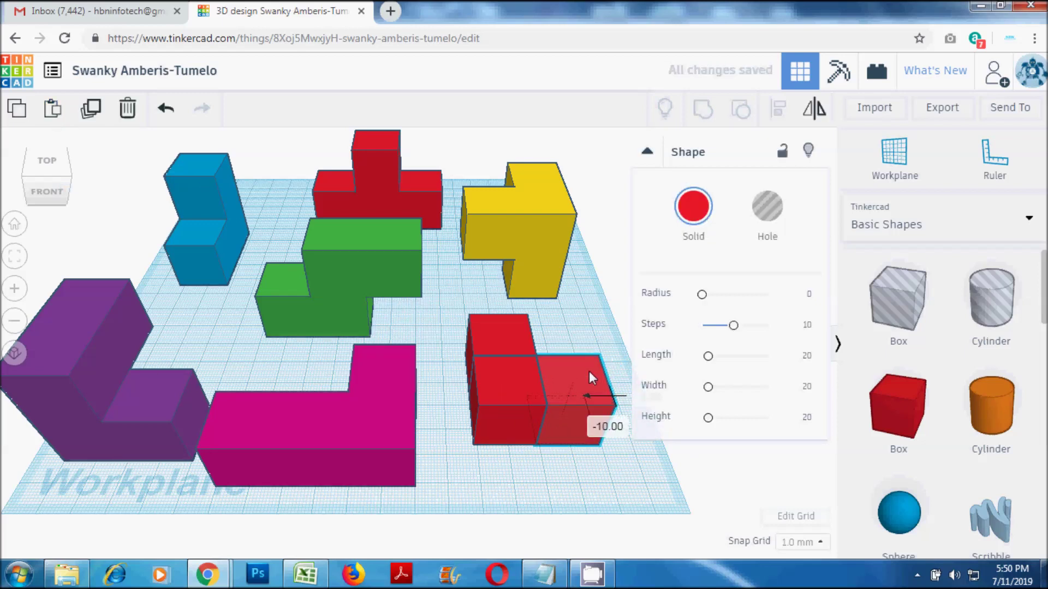
{"action": "left_click_drag", "start_coordinate": [580, 357], "coordinate": [571, 401]}
{"action": "left_click", "coordinate": [628, 469]}
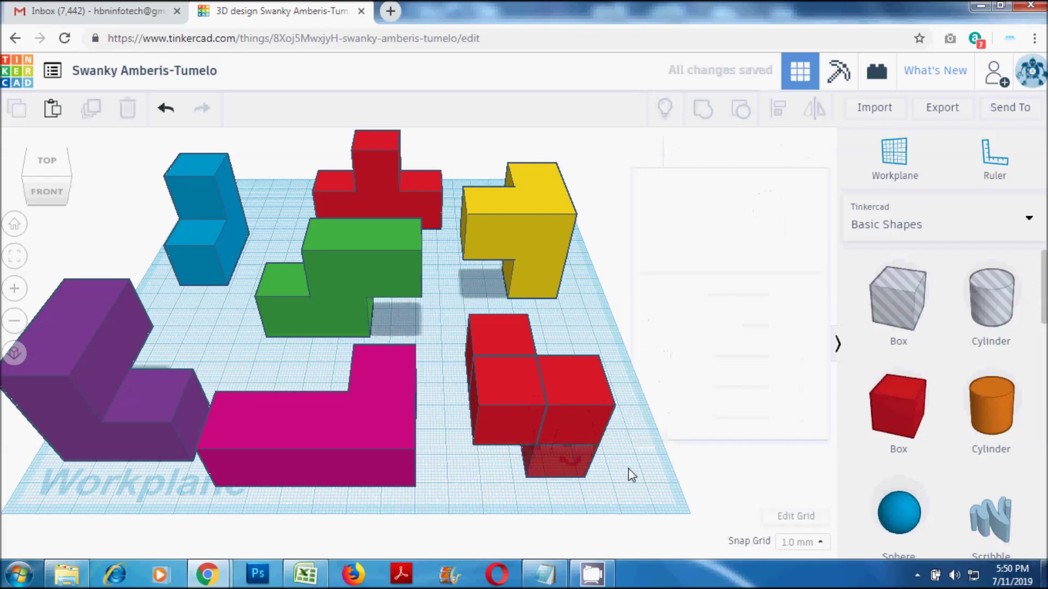
Step: Group the four red boxes beside the magenta piece into one piece
{"action": "left_click_drag", "start_coordinate": [627, 499], "coordinate": [506, 335]}
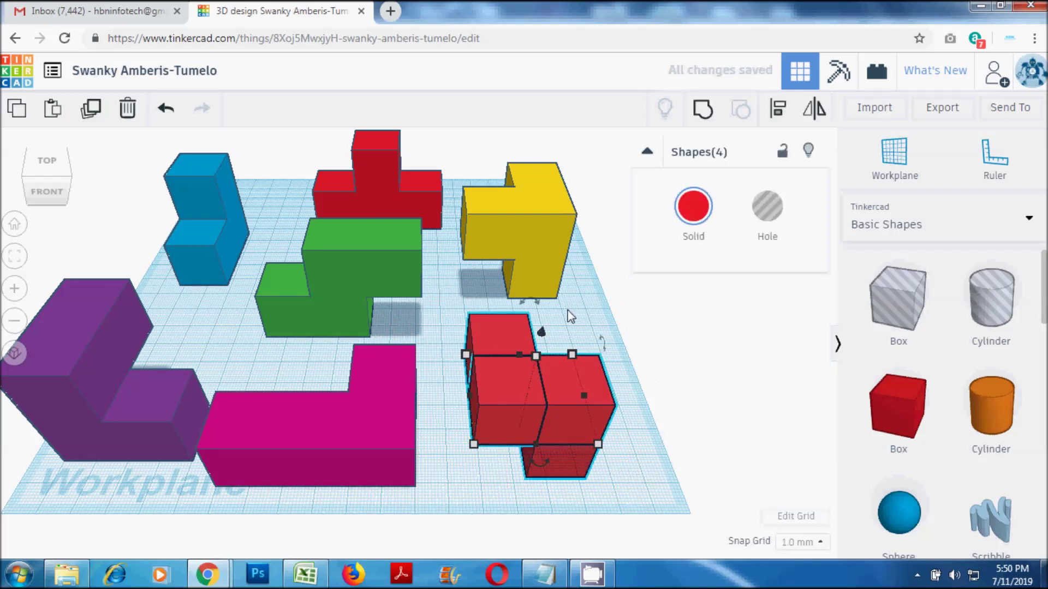
{"action": "left_click", "coordinate": [699, 111]}
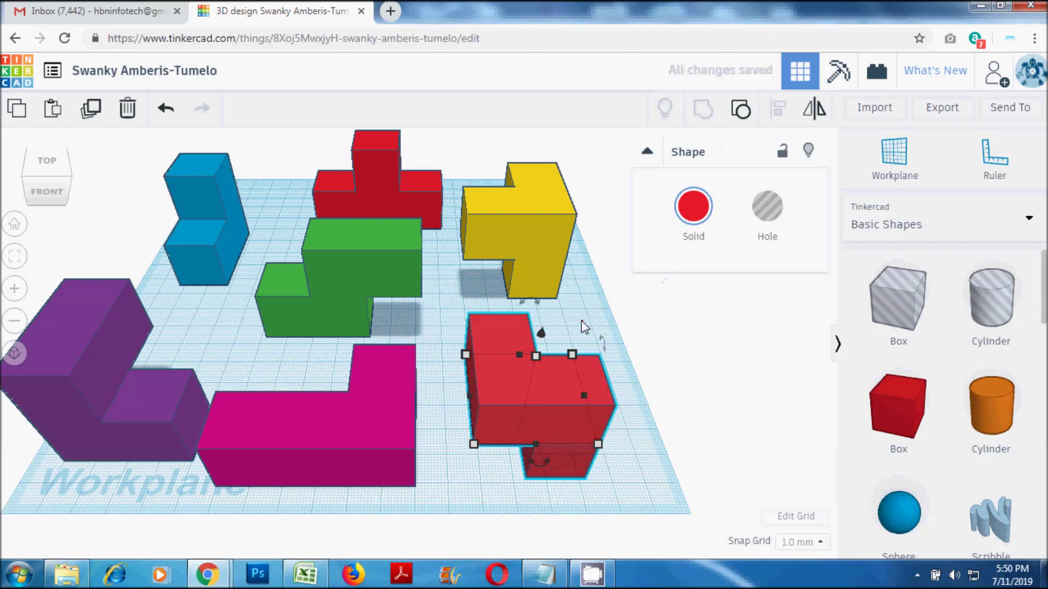
{"action": "left_click", "coordinate": [582, 321]}
Step: Raise the newly grouped red piece 20 mm so its lowest box rests on the workplane
{"action": "left_click", "coordinate": [576, 412]}
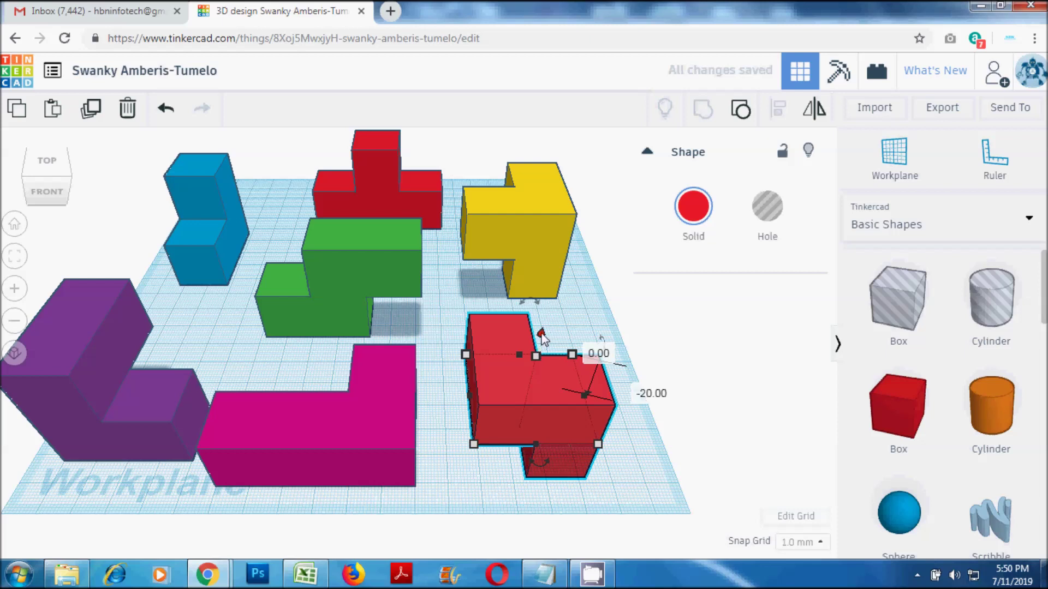
{"action": "left_click_drag", "start_coordinate": [541, 335], "coordinate": [568, 282]}
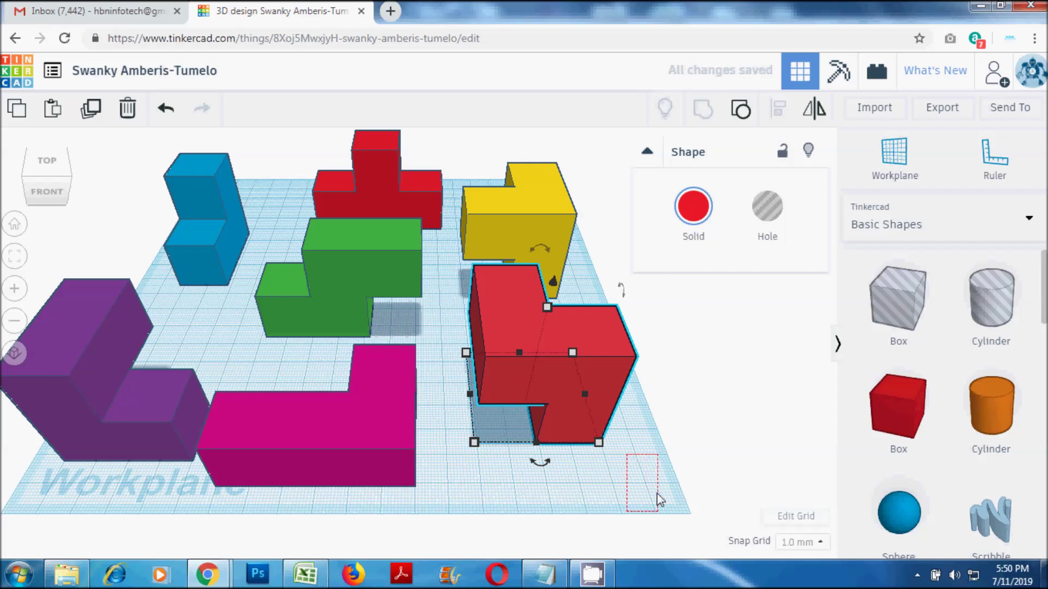
{"action": "left_click", "coordinate": [664, 466]}
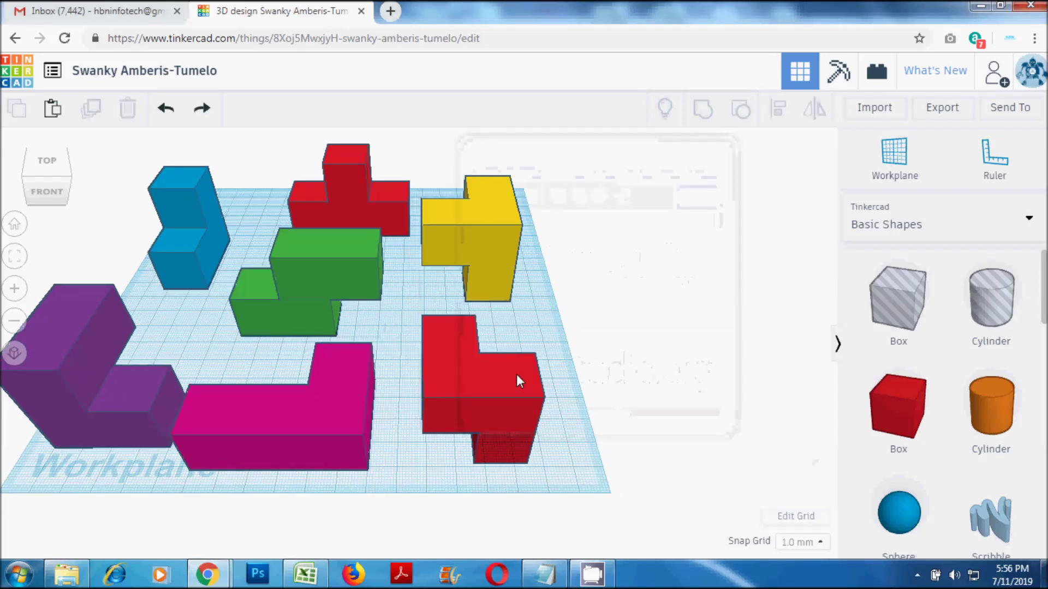
Step: Recolour the red piece beside the magenta one light pink
{"action": "left_click", "coordinate": [516, 374]}
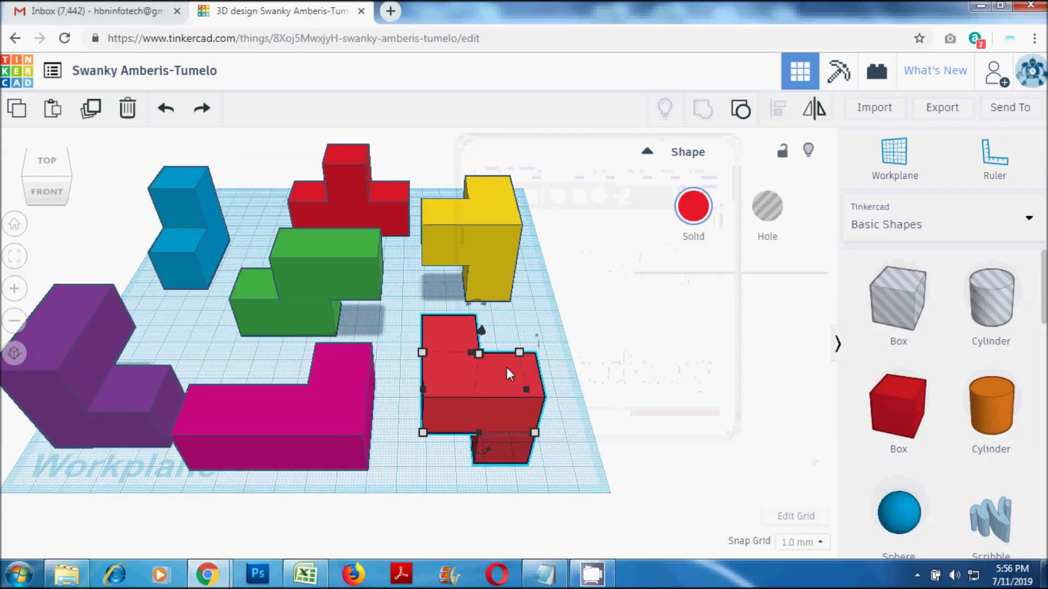
{"action": "left_click", "coordinate": [697, 214]}
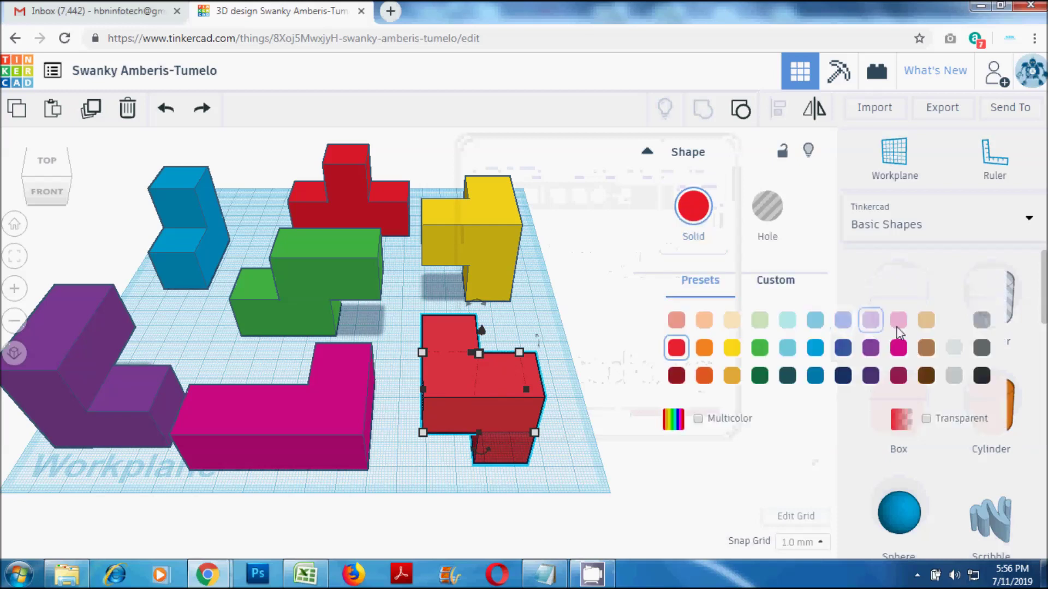
{"action": "left_click", "coordinate": [898, 320]}
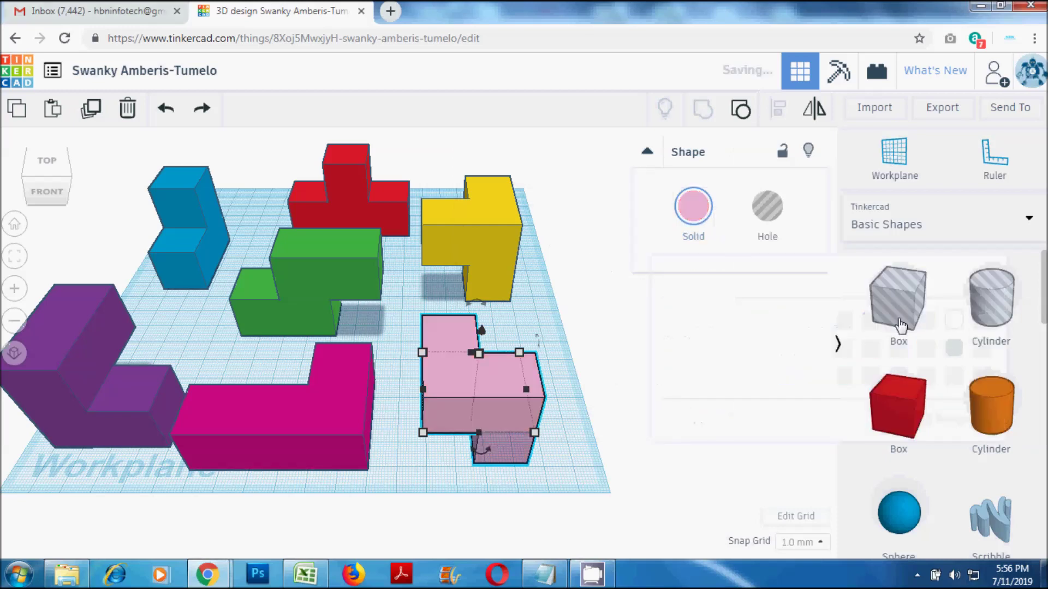
{"action": "left_click", "coordinate": [572, 433]}
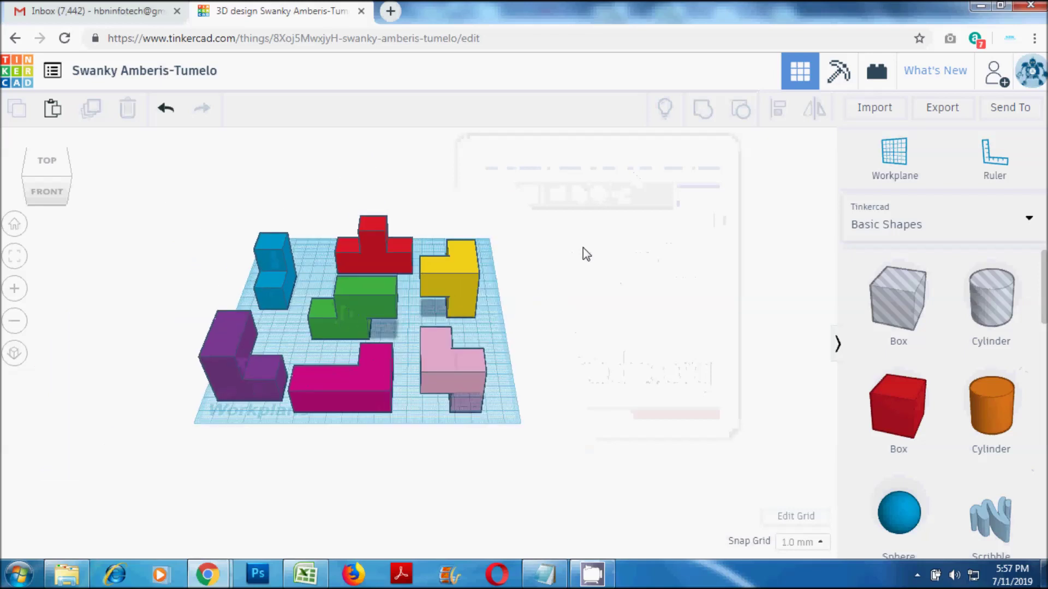
Step: Copy all seven puzzle pieces and place the copied set beside the workplane, to the right of the originals
{"action": "right_click_drag", "start_coordinate": [586, 253], "coordinate": [596, 263]}
{"action": "left_click_drag", "start_coordinate": [157, 174], "coordinate": [598, 493]}
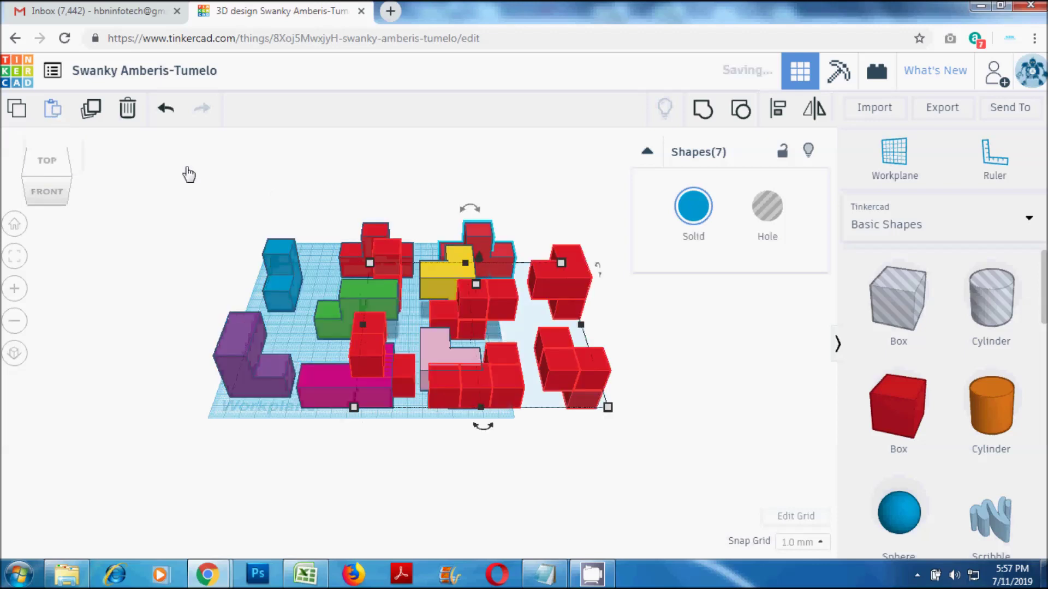
{"action": "left_click_drag", "start_coordinate": [501, 302], "coordinate": [674, 307]}
{"action": "middle_click_drag", "start_coordinate": [540, 217], "coordinate": [326, 236]}
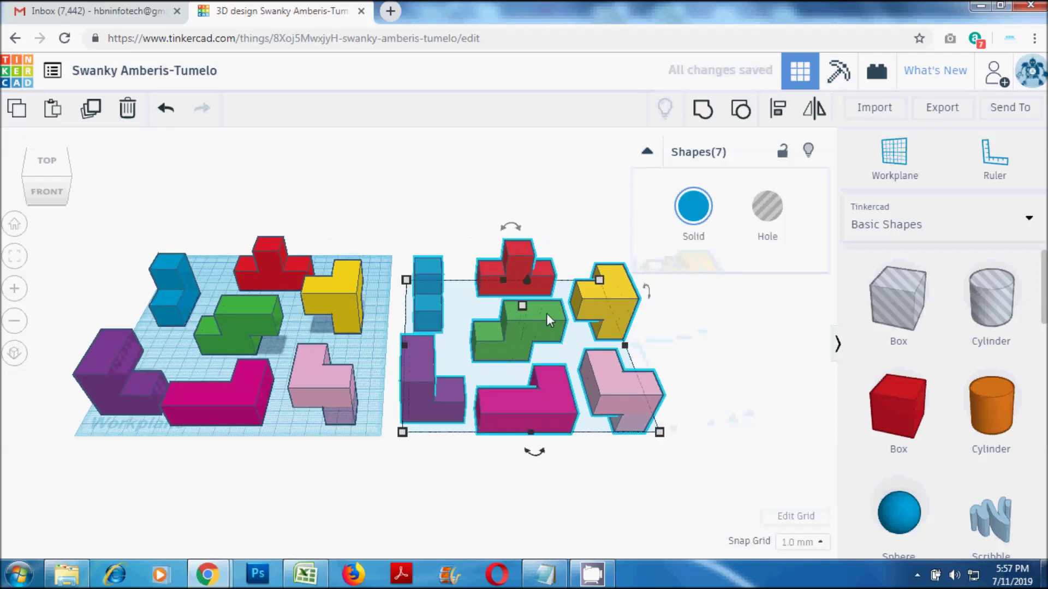
{"action": "scroll", "coordinate": [682, 334], "scroll_direction": "up", "scroll_amount": 2}
{"action": "middle_click_drag", "start_coordinate": [620, 356], "coordinate": [551, 349]}
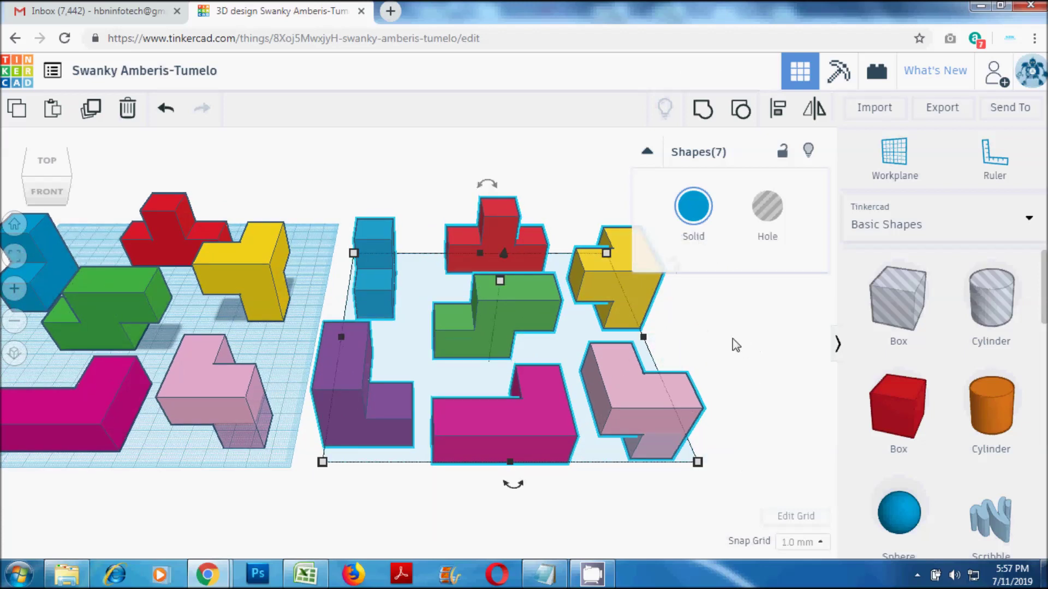
{"action": "left_click", "coordinate": [784, 440]}
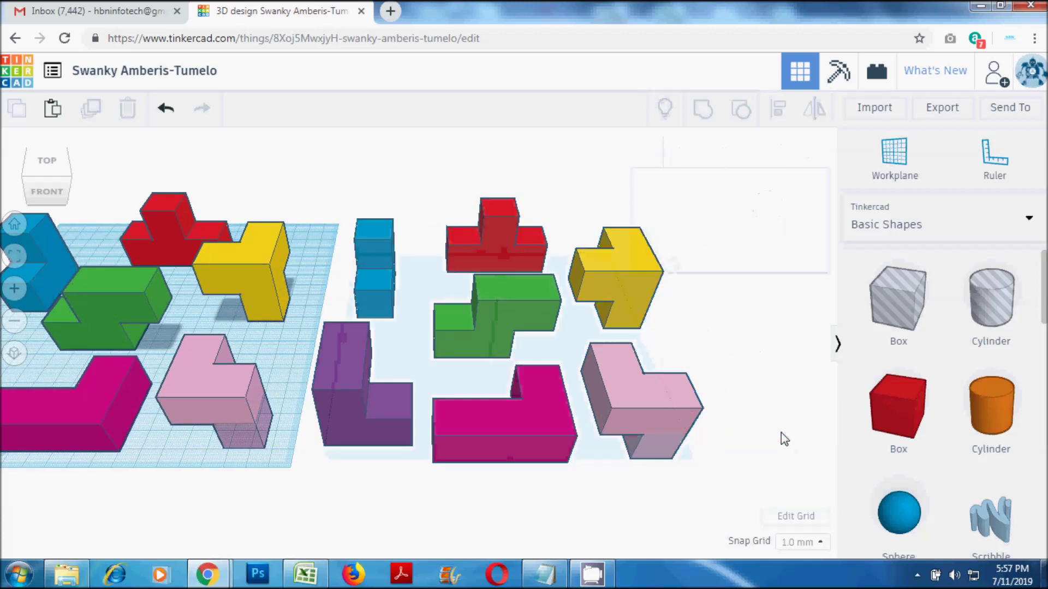
Step: Move the copied red T-shaped piece forward to the back of the copied green piece
{"action": "left_click", "coordinate": [493, 252]}
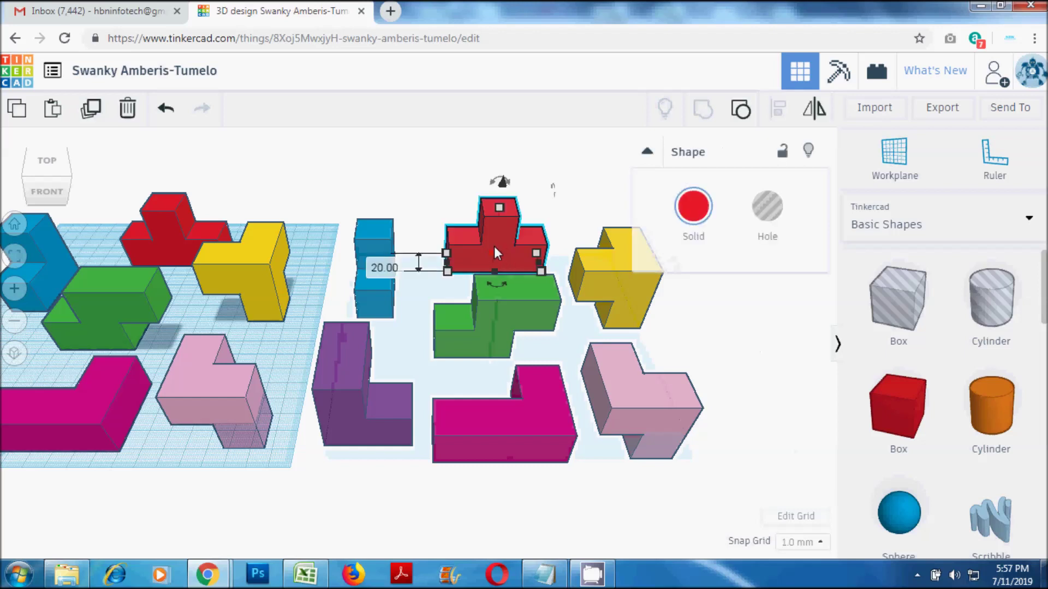
{"action": "mouse_move", "coordinate": [489, 238]}
{"action": "left_mouse_down"}
{"action": "mouse_move", "coordinate": [474, 273]}
{"action": "mouse_move", "coordinate": [480, 299]}
{"action": "left_mouse_up"}
{"action": "left_click_drag", "start_coordinate": [709, 356], "coordinate": [760, 395]}
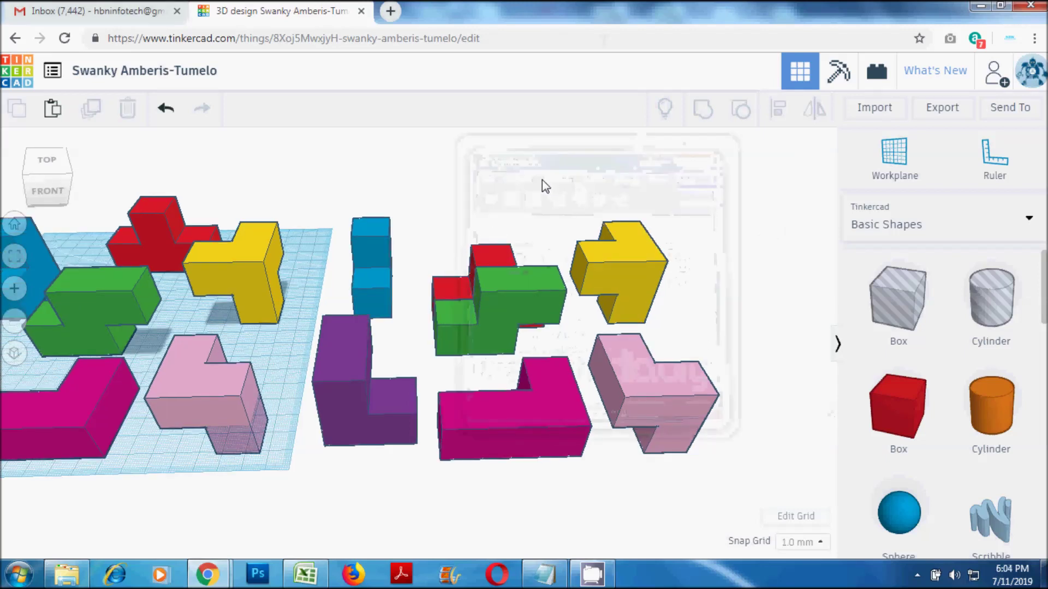
Step: Fine-tune the copied red piece's position so it sits flush against the green piece's back face, with their left ends in line
{"action": "right_click_drag", "start_coordinate": [534, 237], "coordinate": [520, 258]}
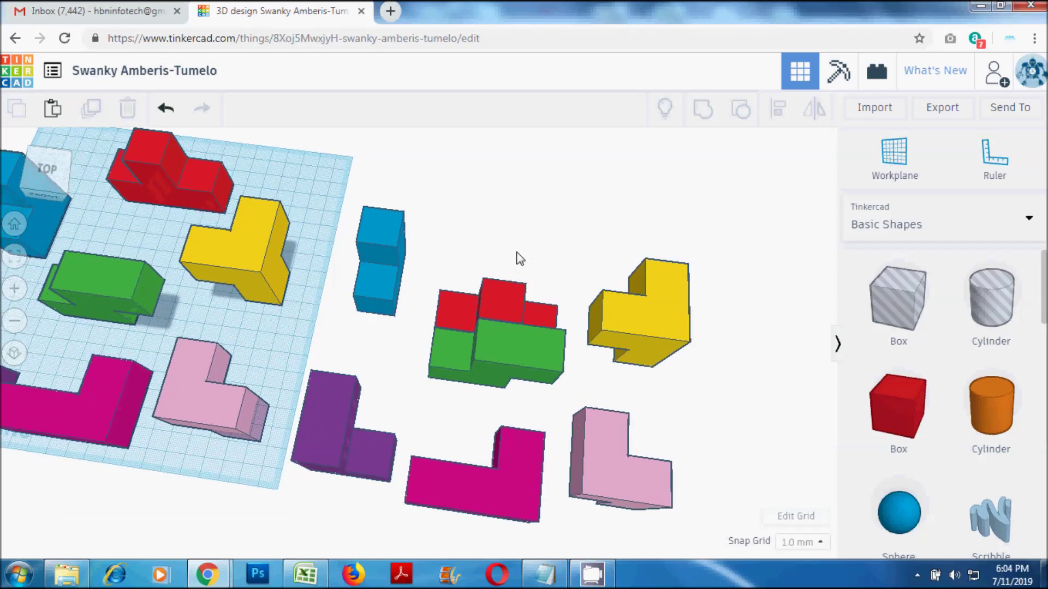
{"action": "scroll", "coordinate": [519, 435], "scroll_direction": "up", "scroll_amount": 2}
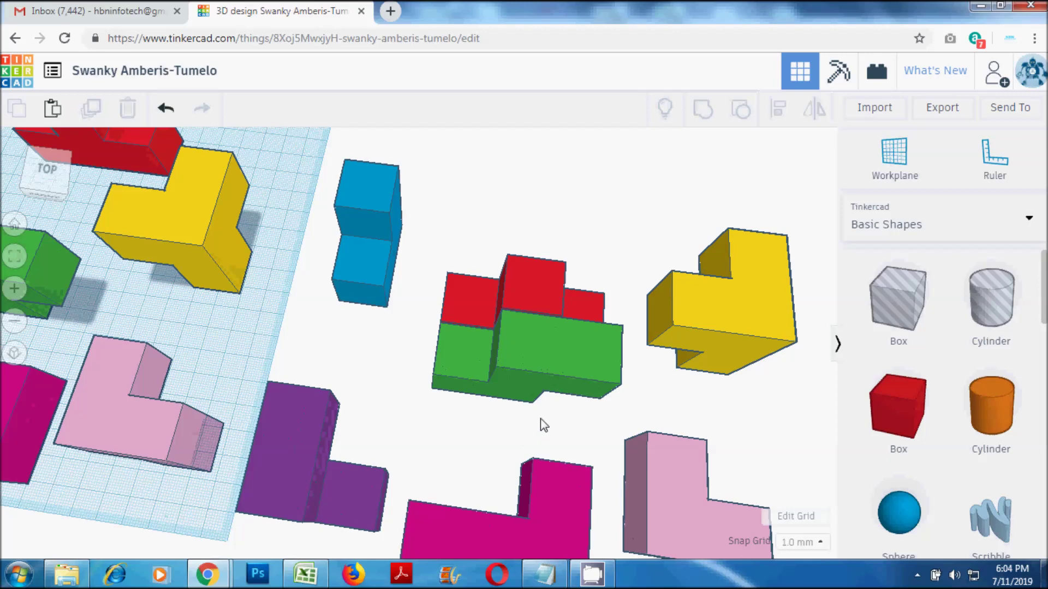
{"action": "middle_click_drag", "start_coordinate": [541, 424], "coordinate": [486, 394]}
{"action": "scroll", "coordinate": [531, 279], "scroll_direction": "up", "scroll_amount": 3}
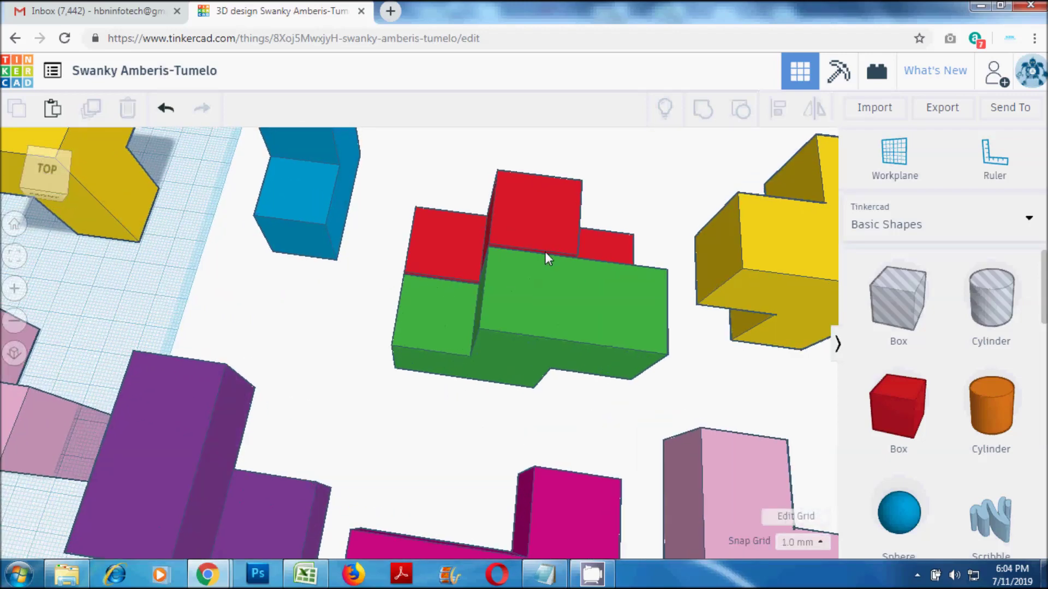
{"action": "right_click_drag", "start_coordinate": [526, 303], "coordinate": [598, 343]}
{"action": "scroll", "coordinate": [628, 313], "scroll_direction": "up", "scroll_amount": 3}
{"action": "left_click", "coordinate": [601, 310]}
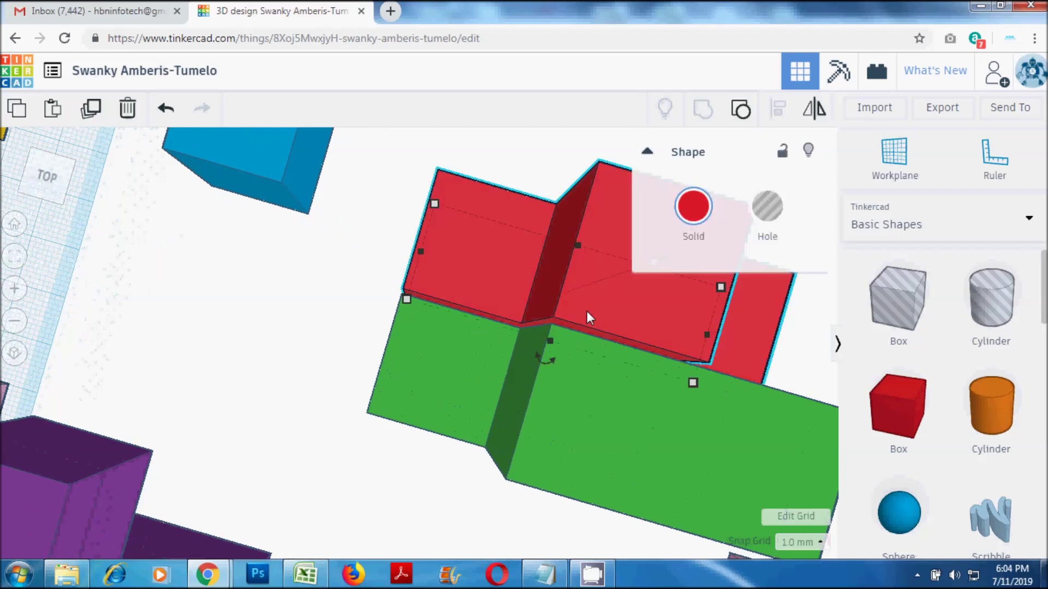
{"action": "mouse_move", "coordinate": [568, 312]}
{"action": "left_mouse_down"}
{"action": "mouse_move", "coordinate": [572, 322]}
{"action": "mouse_move", "coordinate": [562, 318]}
{"action": "left_mouse_up"}
Step: Move the copied magenta piece against the front of the green piece, fitting its short arm under the green overhang
{"action": "right_click_drag", "start_coordinate": [610, 351], "coordinate": [618, 263]}
{"action": "scroll", "coordinate": [538, 286], "scroll_direction": "down", "scroll_amount": 6}
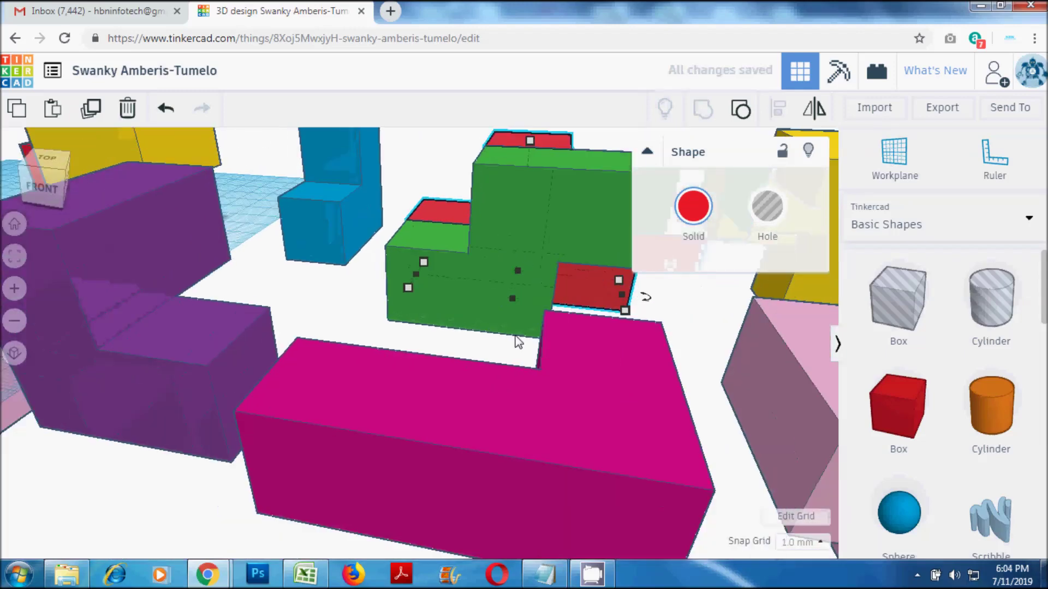
{"action": "left_click", "coordinate": [516, 413]}
{"action": "left_click_drag", "start_coordinate": [550, 341], "coordinate": [555, 286]}
{"action": "right_click_drag", "start_coordinate": [414, 391], "coordinate": [421, 437]}
{"action": "scroll", "coordinate": [422, 365], "scroll_direction": "up", "scroll_amount": 3}
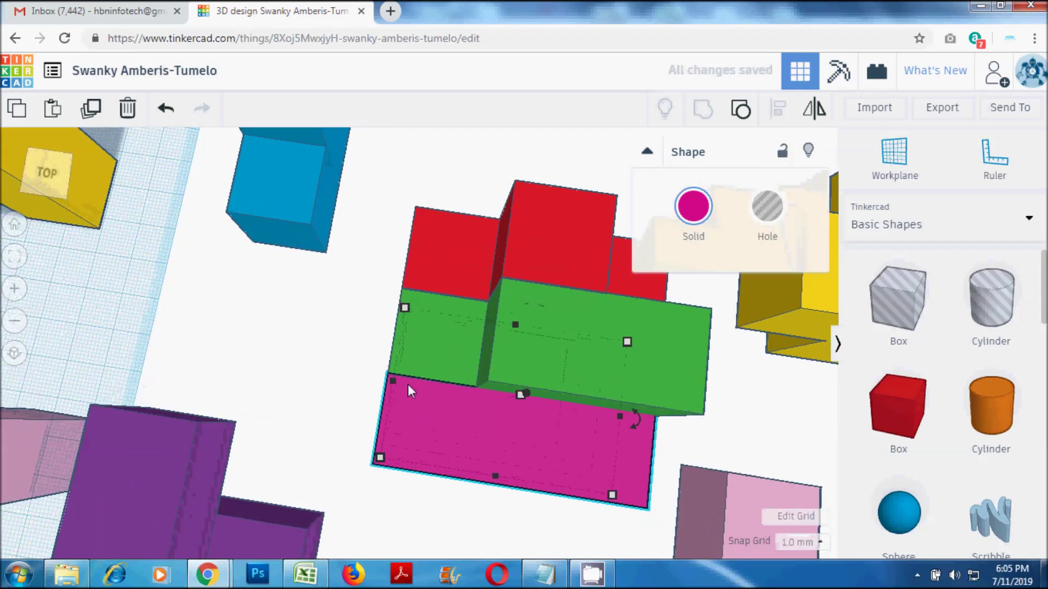
Step: Examine the joints between the assembled red, green and magenta pieces up close and from several angles
{"action": "scroll", "coordinate": [407, 385], "scroll_direction": "up", "scroll_amount": 5}
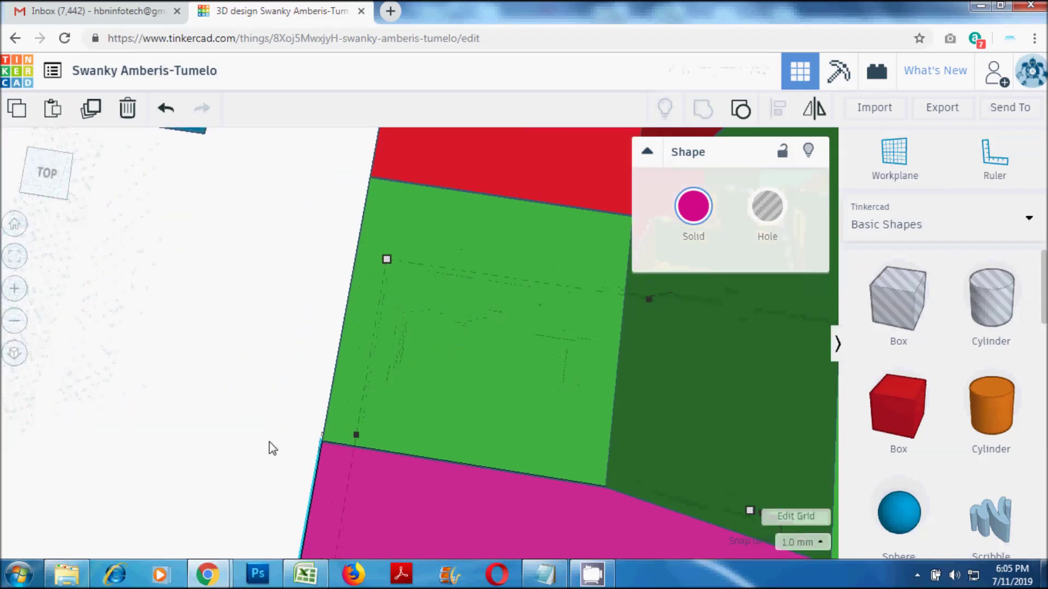
{"action": "left_click", "coordinate": [267, 427]}
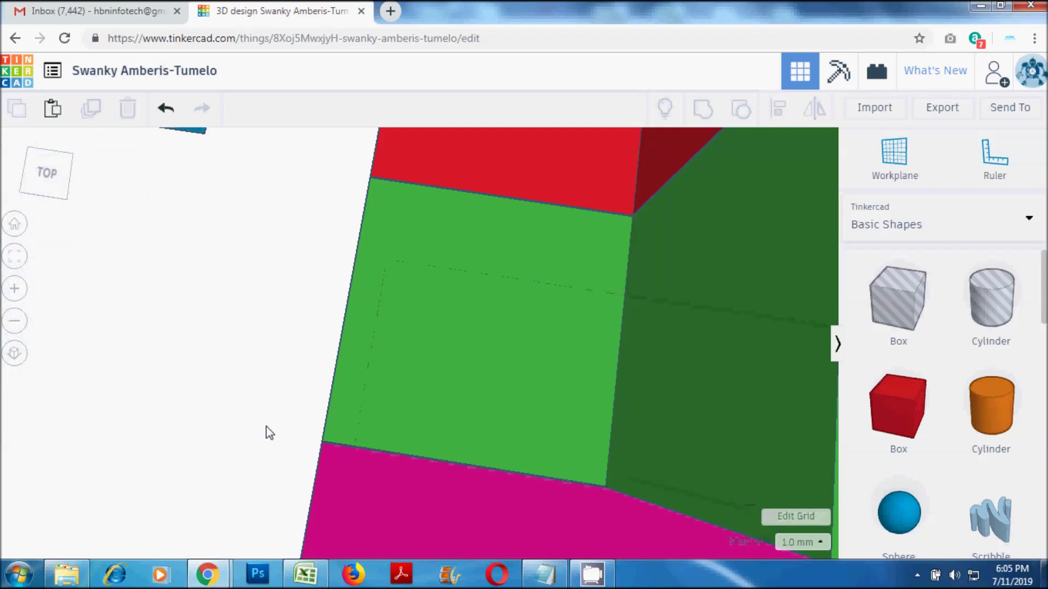
{"action": "scroll", "coordinate": [393, 369], "scroll_direction": "down", "scroll_amount": 5}
{"action": "scroll", "coordinate": [394, 371], "scroll_direction": "down", "scroll_amount": 4}
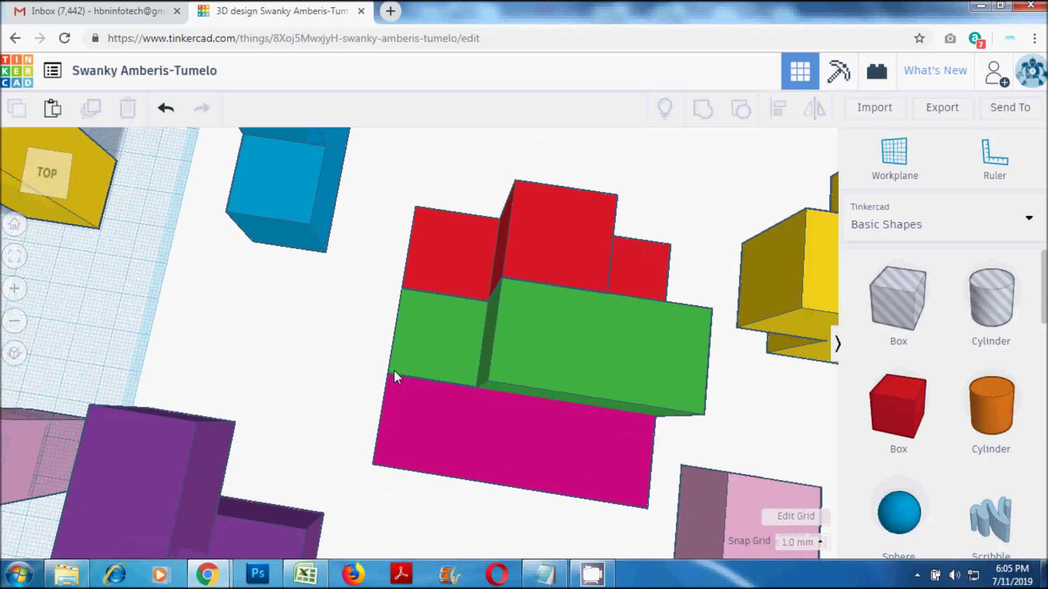
{"action": "right_click_drag", "start_coordinate": [492, 477], "coordinate": [491, 424]}
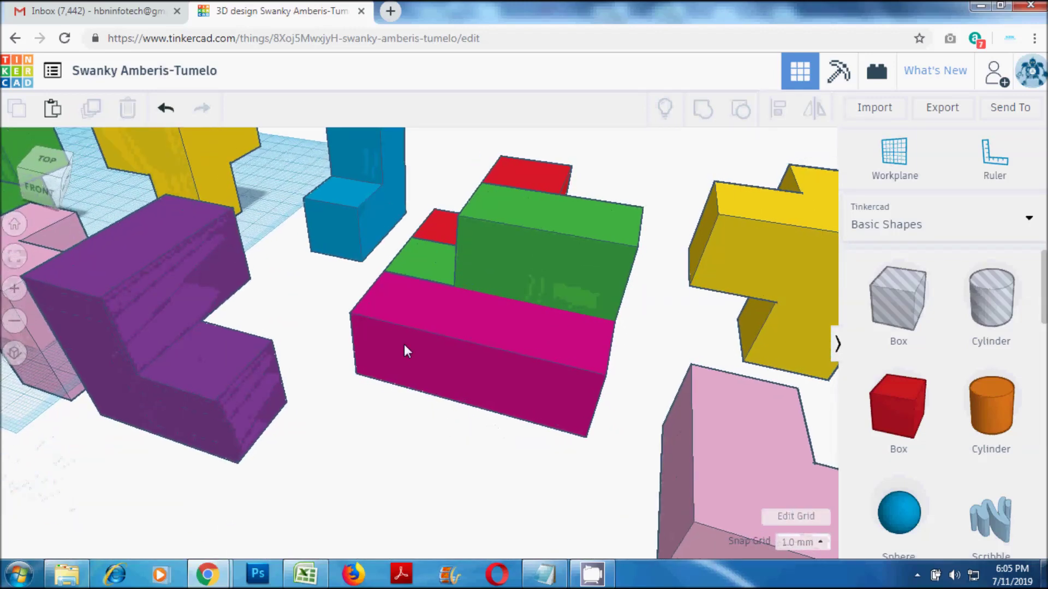
{"action": "right_click_drag", "start_coordinate": [325, 279], "coordinate": [373, 256]}
{"action": "scroll", "coordinate": [427, 199], "scroll_direction": "down", "scroll_amount": 3}
{"action": "scroll", "coordinate": [431, 197], "scroll_direction": "up", "scroll_amount": 6}
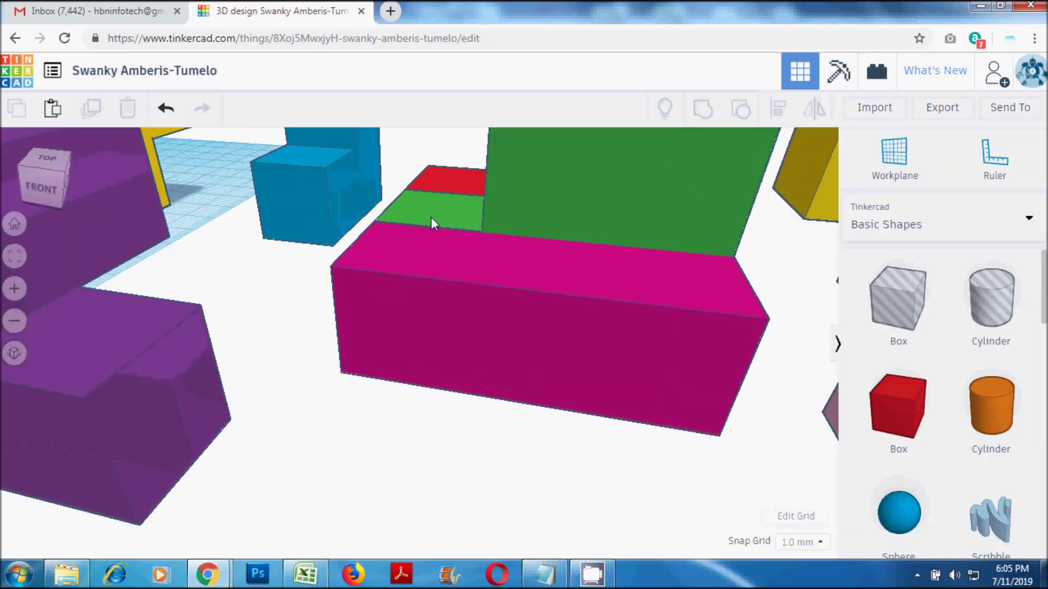
{"action": "scroll", "coordinate": [430, 221], "scroll_direction": "down", "scroll_amount": 5}
{"action": "right_click_drag", "start_coordinate": [450, 151], "coordinate": [448, 171]}
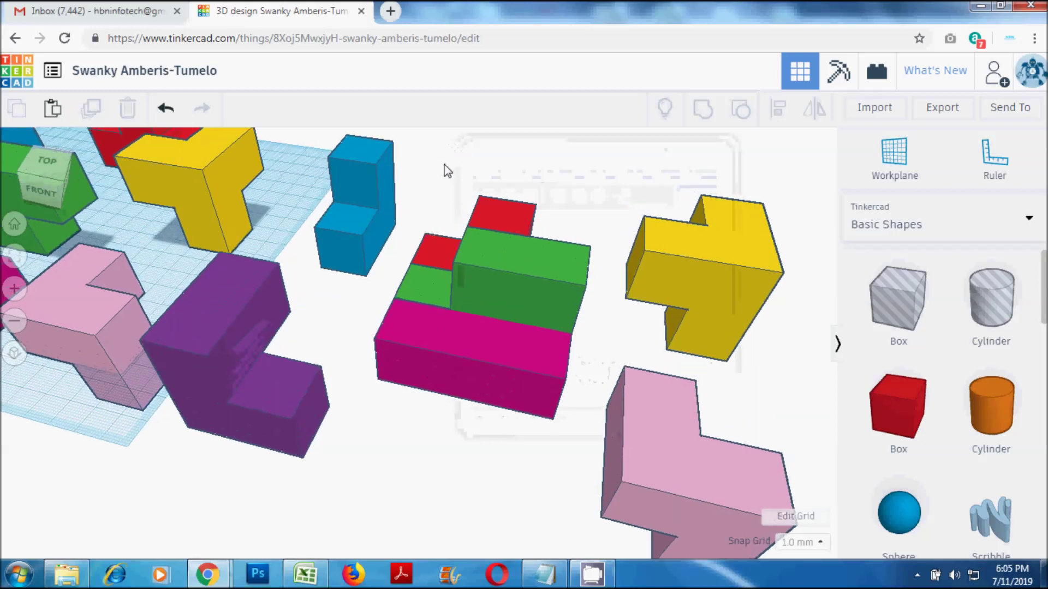
Step: Move the copied blue piece to the back left corner of the assembly, behind the red piece
{"action": "left_click", "coordinate": [383, 187]}
{"action": "left_click_drag", "start_coordinate": [398, 173], "coordinate": [468, 156]}
{"action": "right_click_drag", "start_coordinate": [503, 172], "coordinate": [444, 227]}
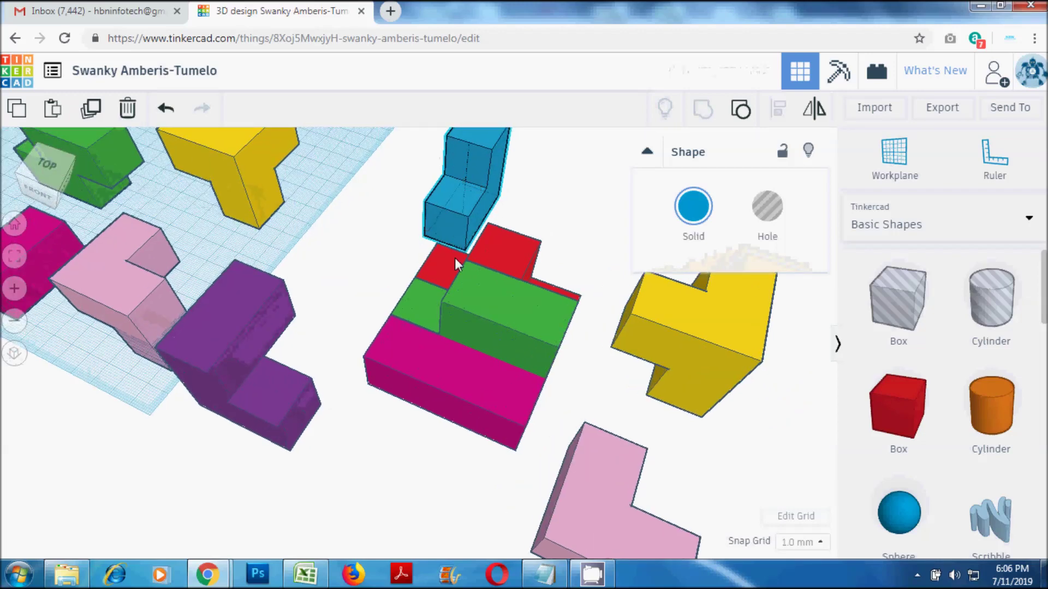